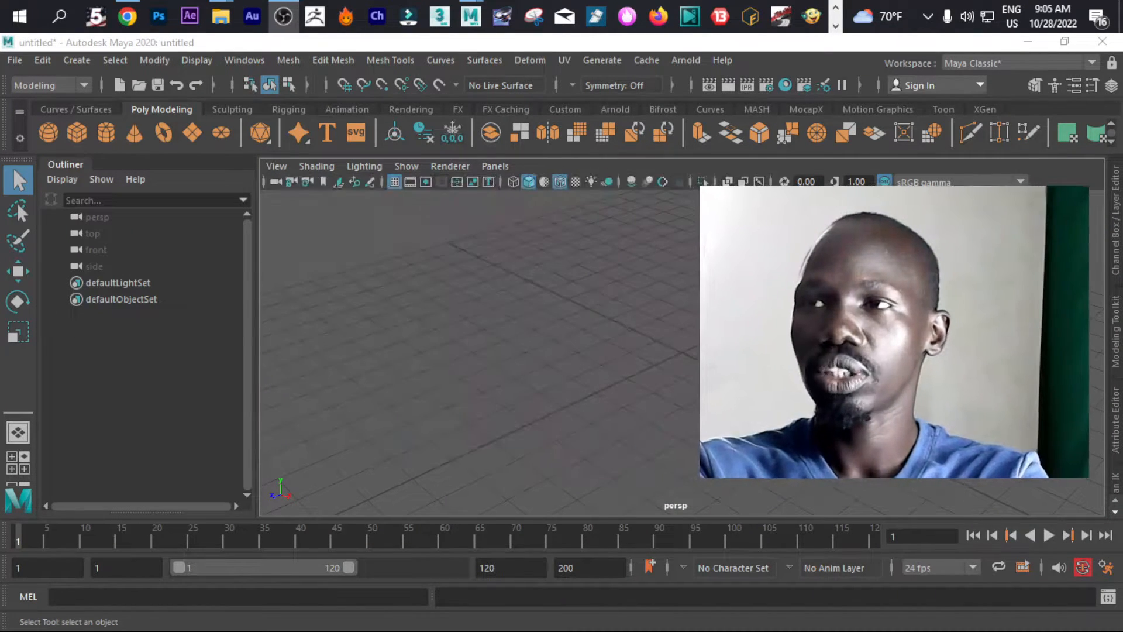
left_click(668, 332)
scroll(669, 333, "down", 5)
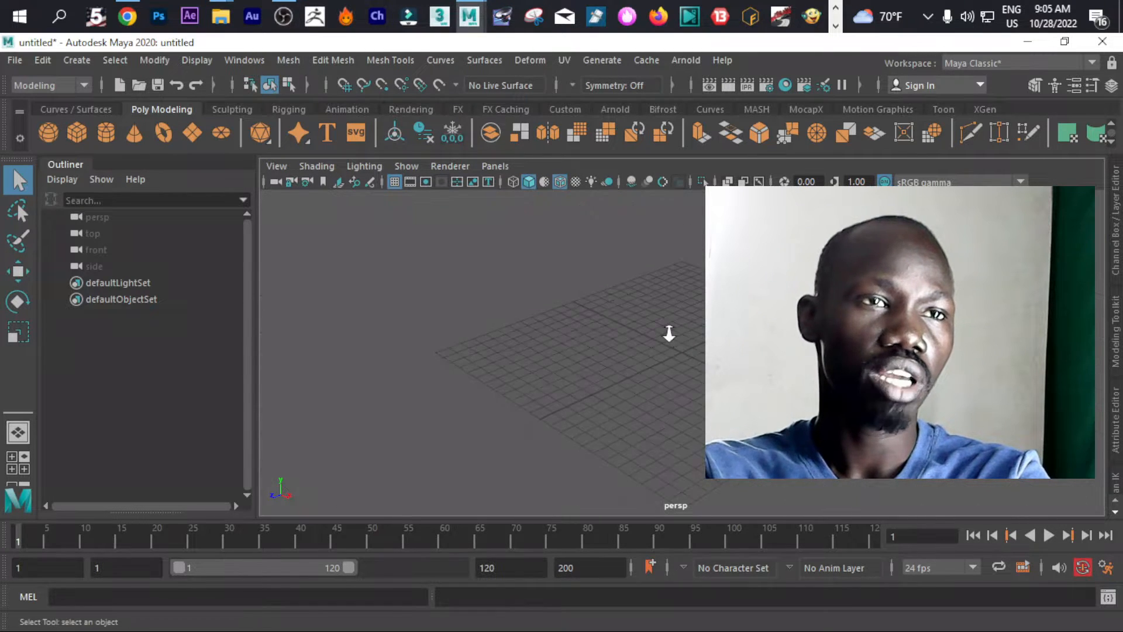
scroll(668, 333, "up", 5)
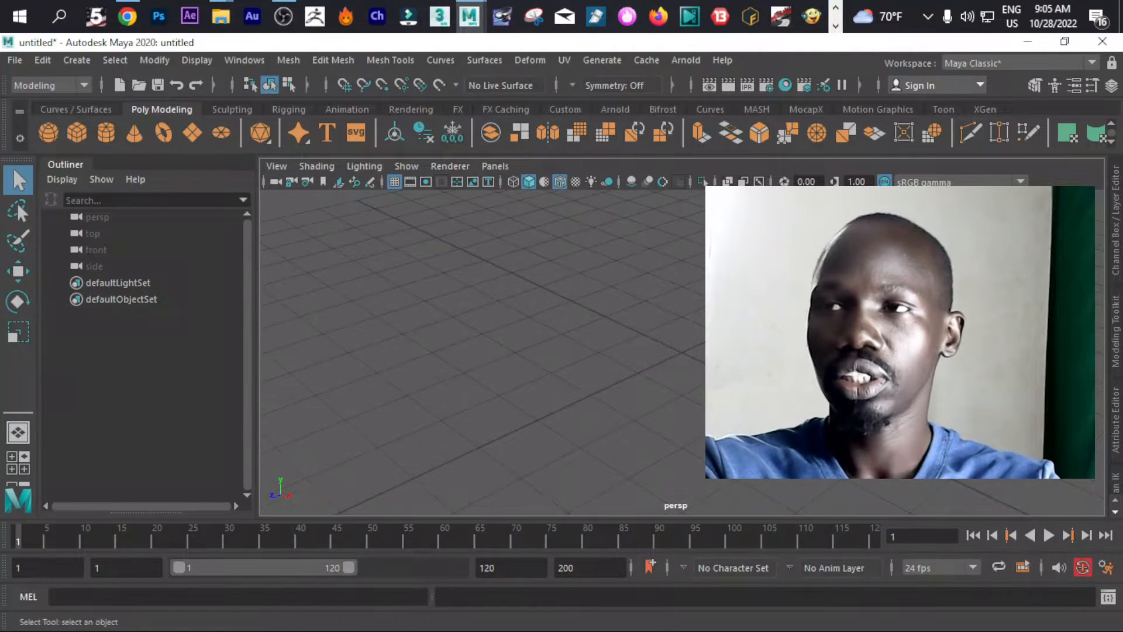
left_click_drag(668, 333, 635, 233, "alt")
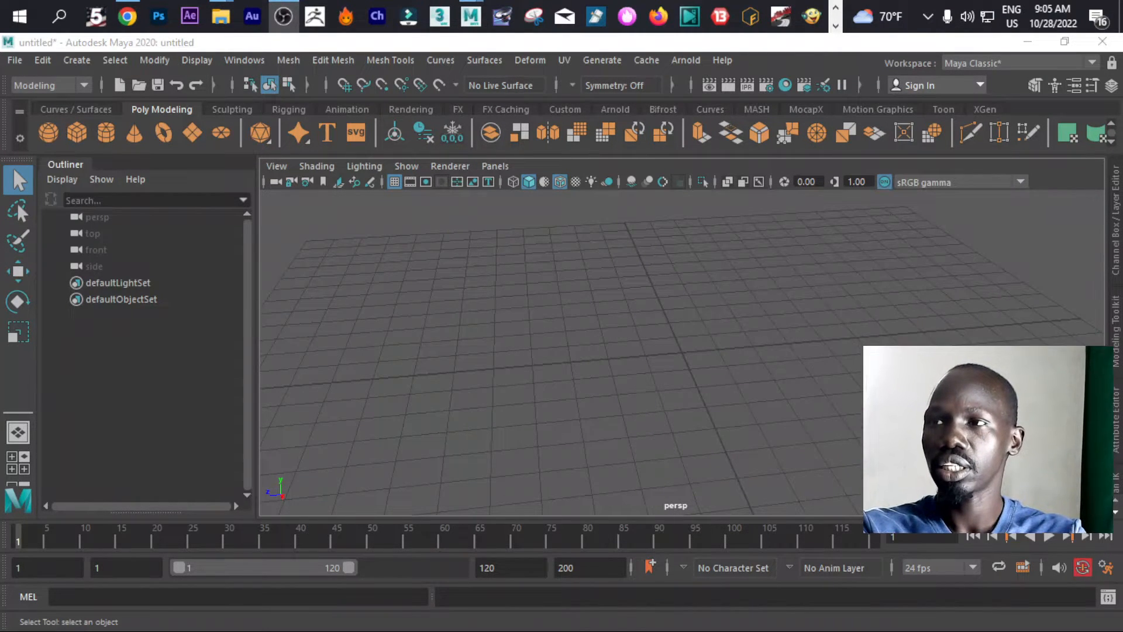
scroll(533, 286, "down", 5)
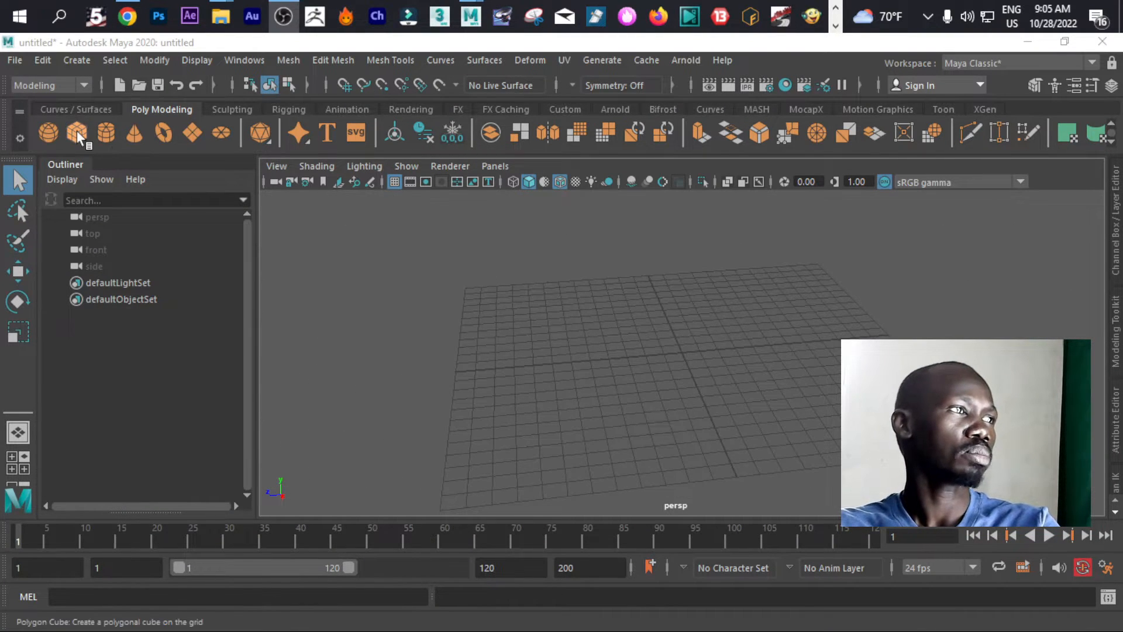
- Create a polygon cylinder at the centre of the grid
left_click(105, 137)
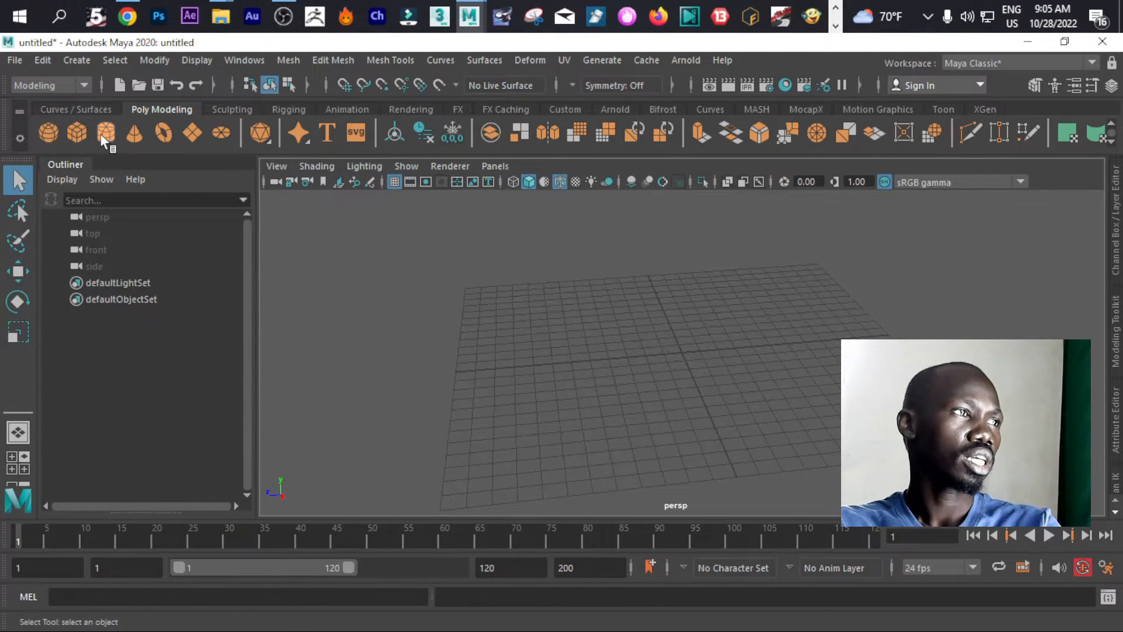
left_click(103, 133)
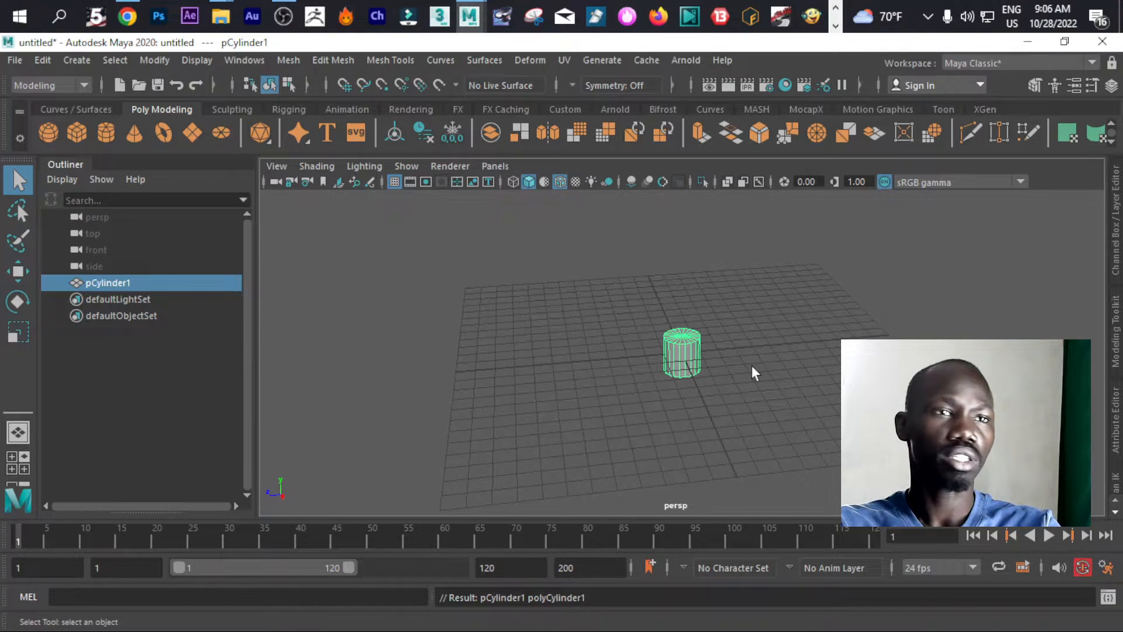
scroll(753, 362, "up", 3)
left_click_drag(763, 371, 740, 356, "alt")
scroll(727, 359, "up", 4)
left_click_drag(865, 320, 742, 343, "alt")
scroll(742, 343, "down", 6)
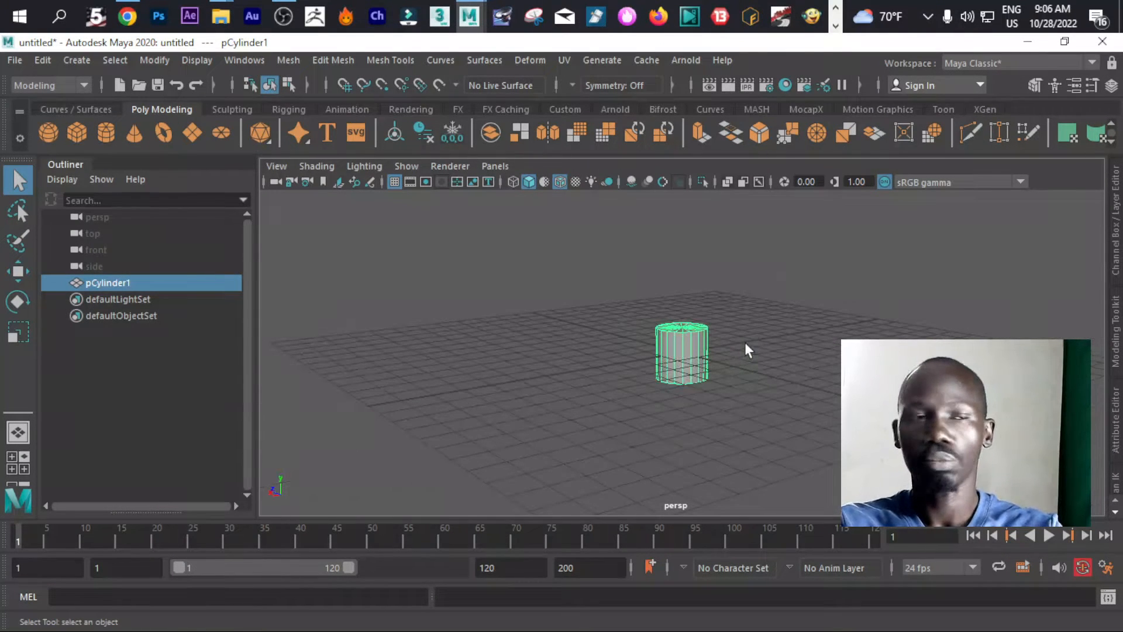
- In the front view with the grid shown, scale the cylinder uniformly to about 0.3 and stretch it vertically into a tall pole
key("space")
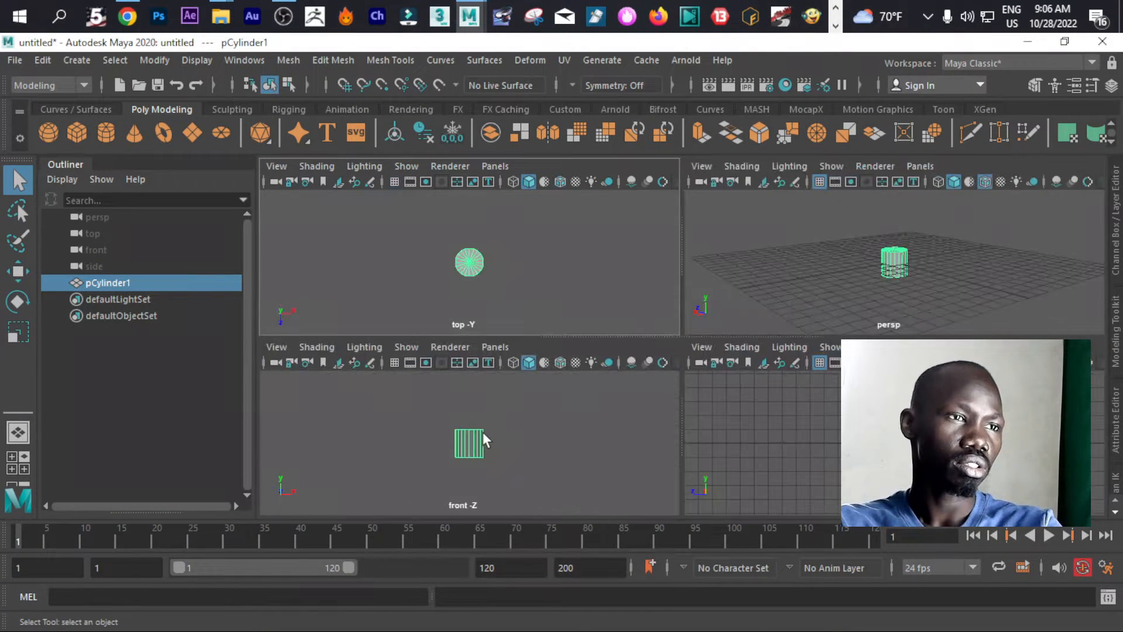
key("space")
left_click(393, 182)
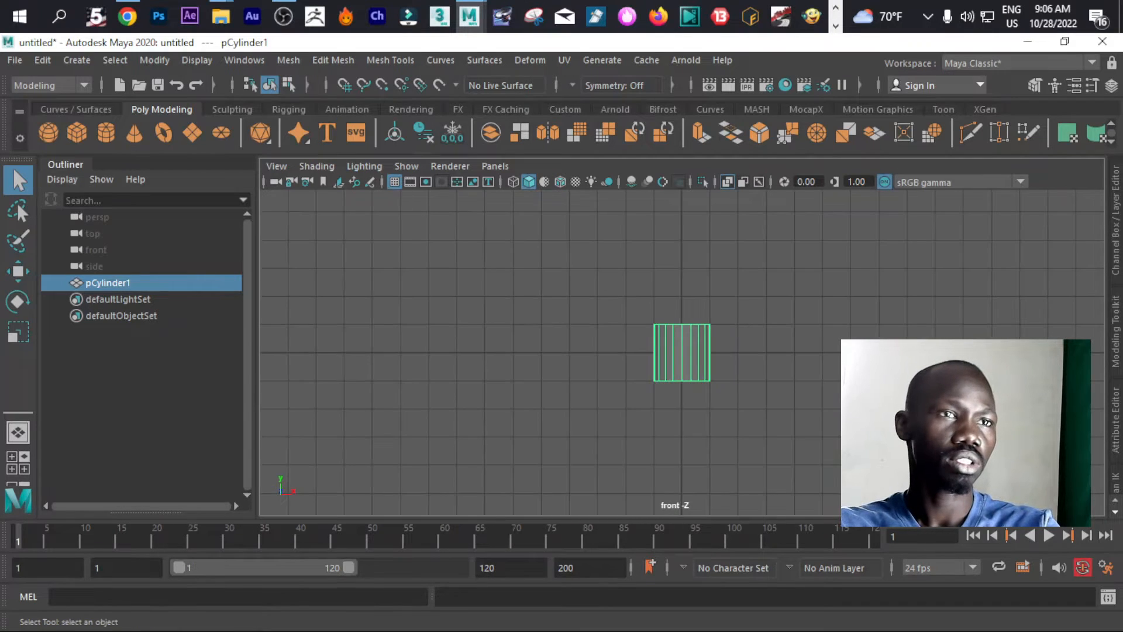
scroll(735, 363, "up", 1)
key("r")
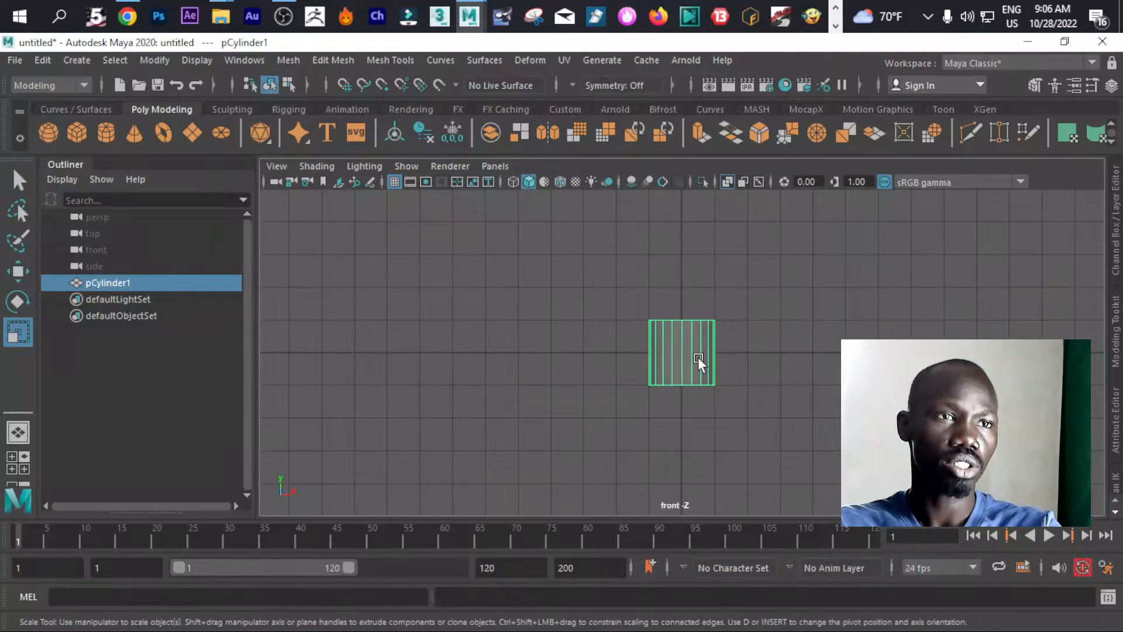
left_click_drag(683, 353, 644, 392)
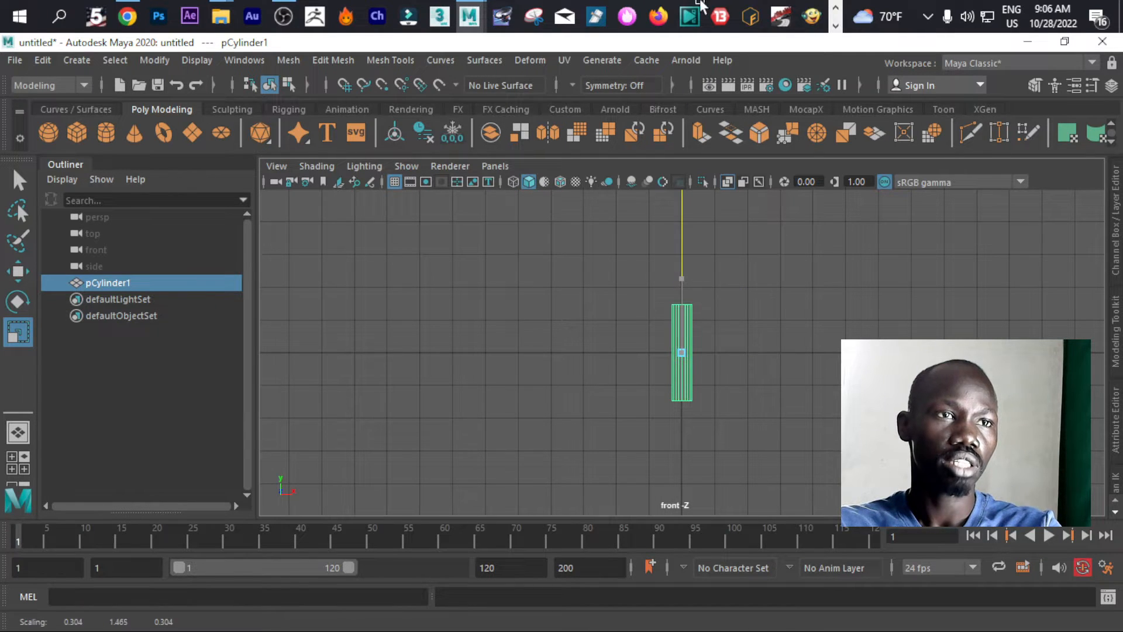
left_click_drag(682, 276, 698, 193)
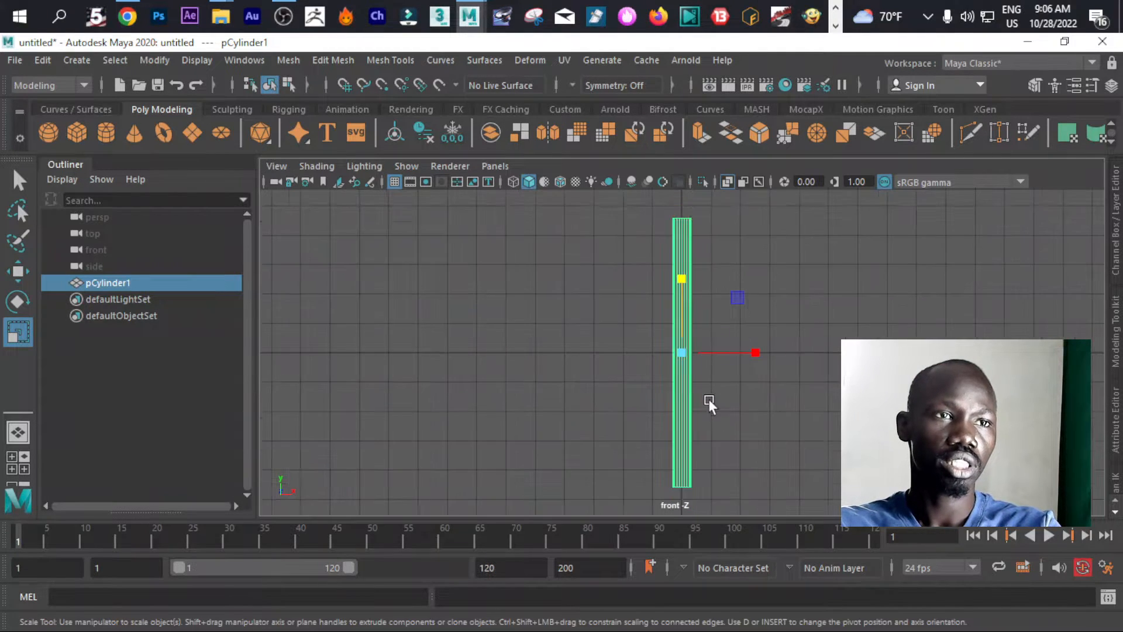
- Raise the pole to about 4.4 cm in Y so its base rests on the grid's horizontal axis
scroll(708, 403, "down", 2)
key("w")
left_click_drag(681, 273, 696, 162)
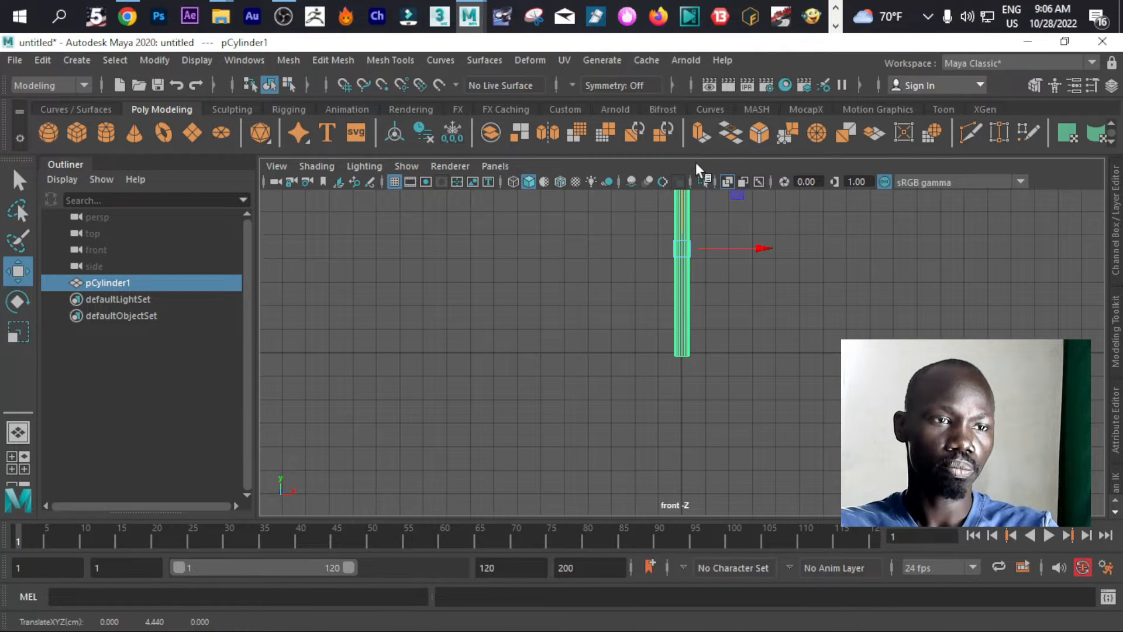
- Stretch the pole a little taller, raise it to about 5.36 cm in Y to bring its base to ground level, and deselect it
key("f")
scroll(764, 275, "down", 2)
middle_click_drag(763, 286, 542, 277, "alt")
scroll(543, 279, "up", 2)
scroll(545, 285, "down", 1)
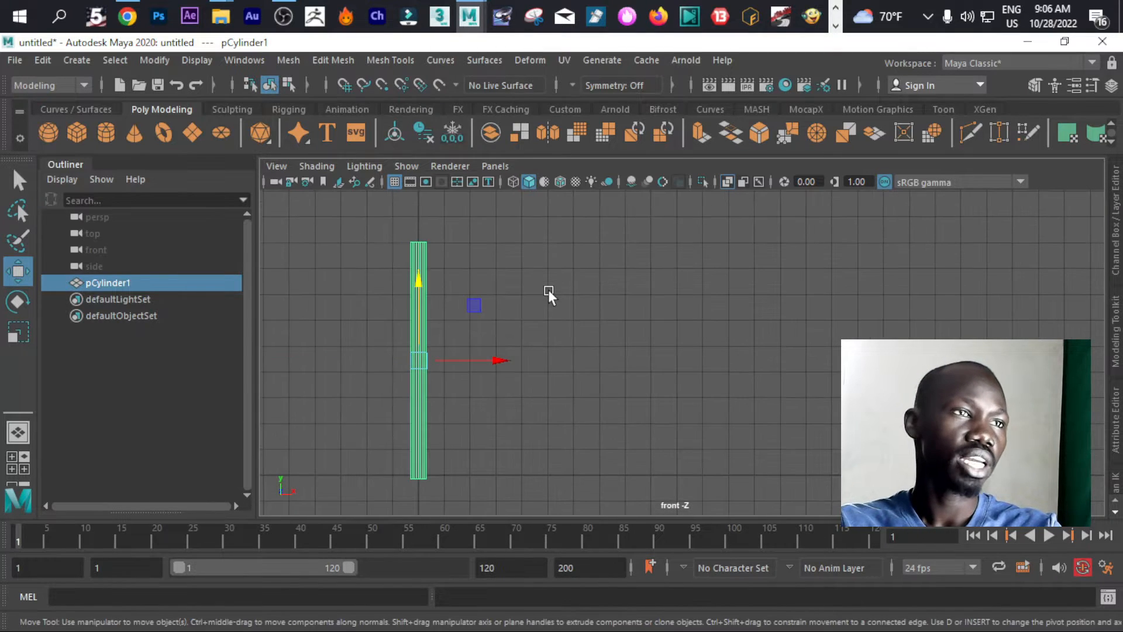
key("r")
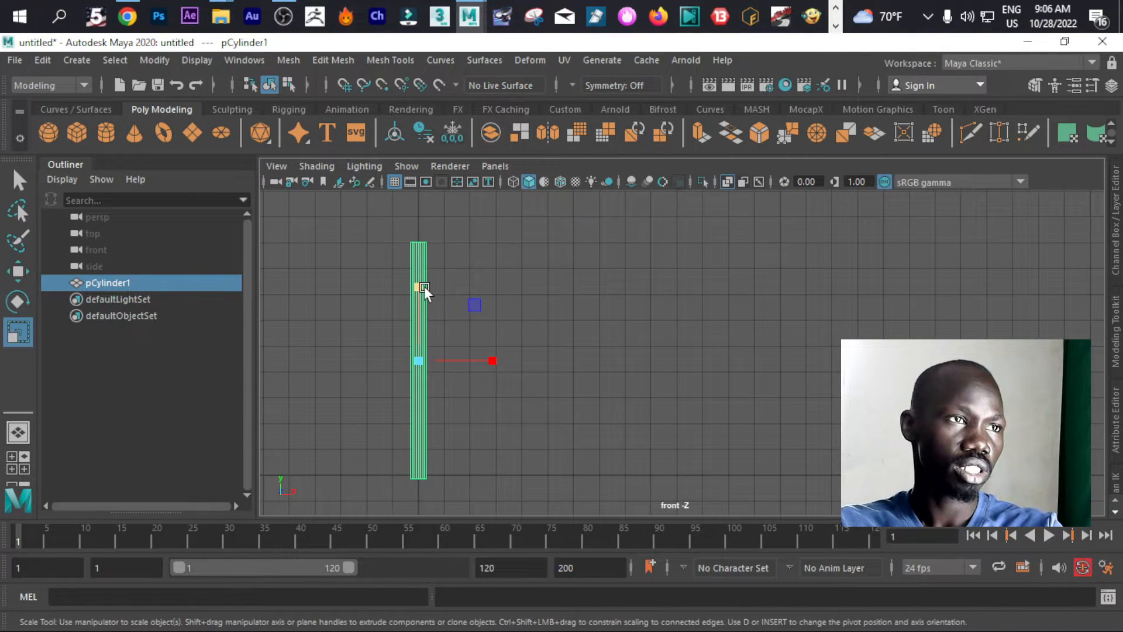
left_click_drag(424, 287, 419, 256)
key("w")
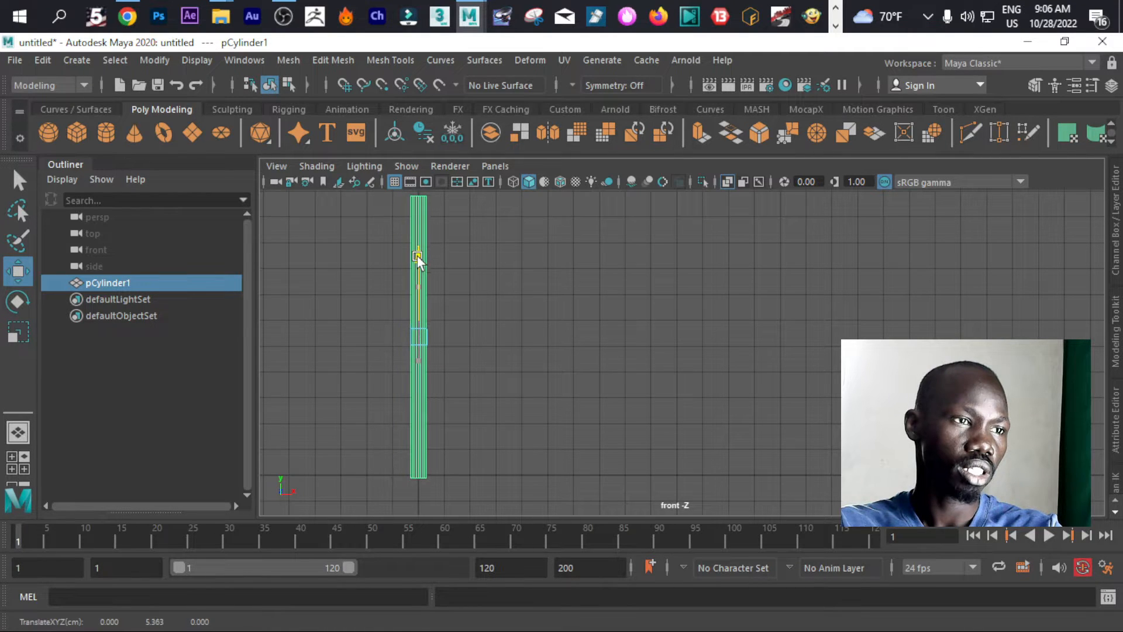
left_click(495, 296)
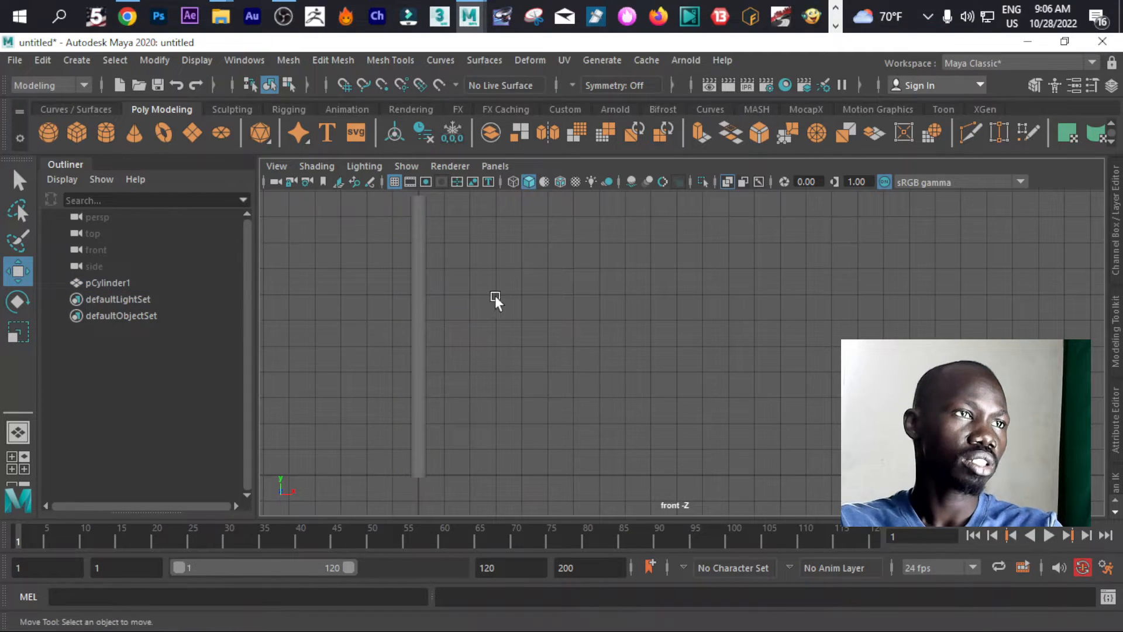
- Create a polygon plane at the origin and rotate it 90 degrees in X so it stands upright
left_click(192, 131)
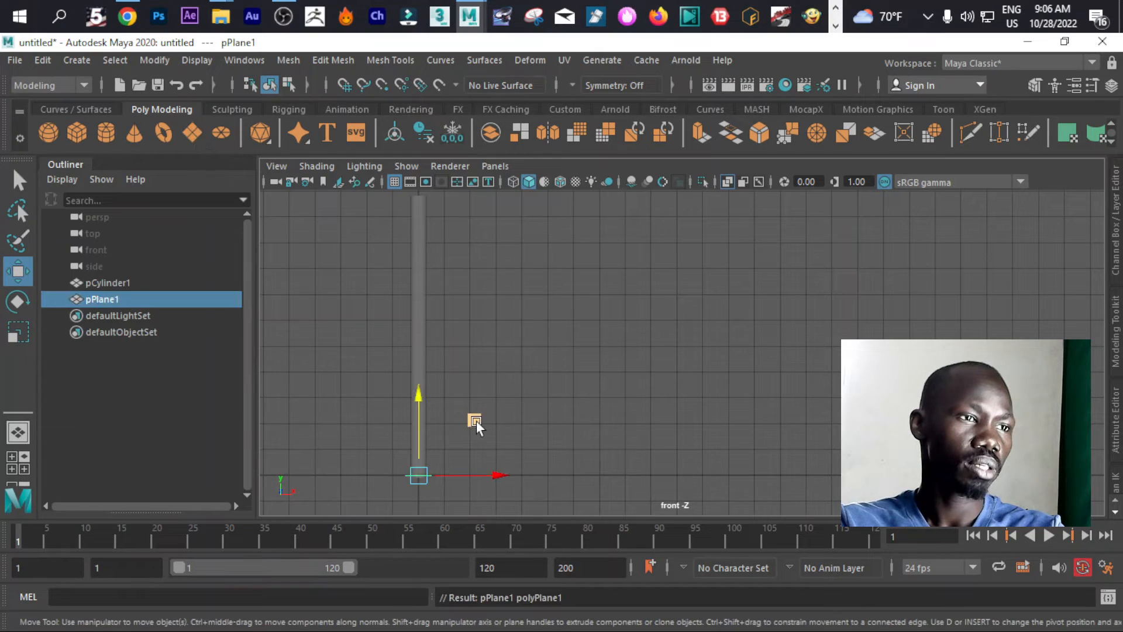
key("f")
scroll(658, 427, "down", 5)
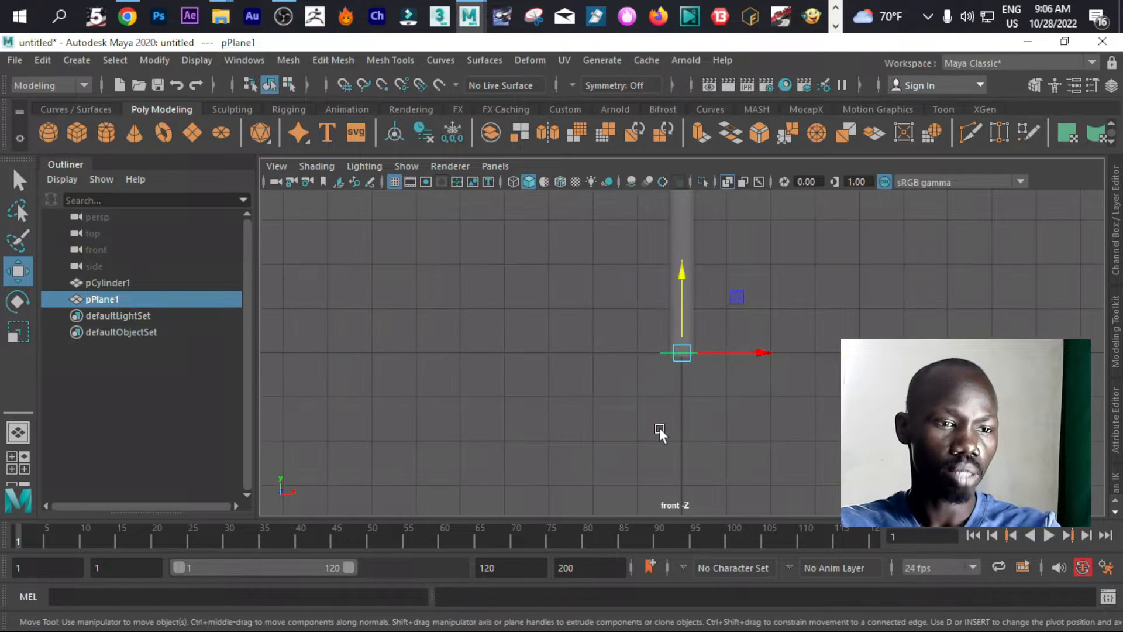
key("e")
left_click_drag(681, 314, 689, 355)
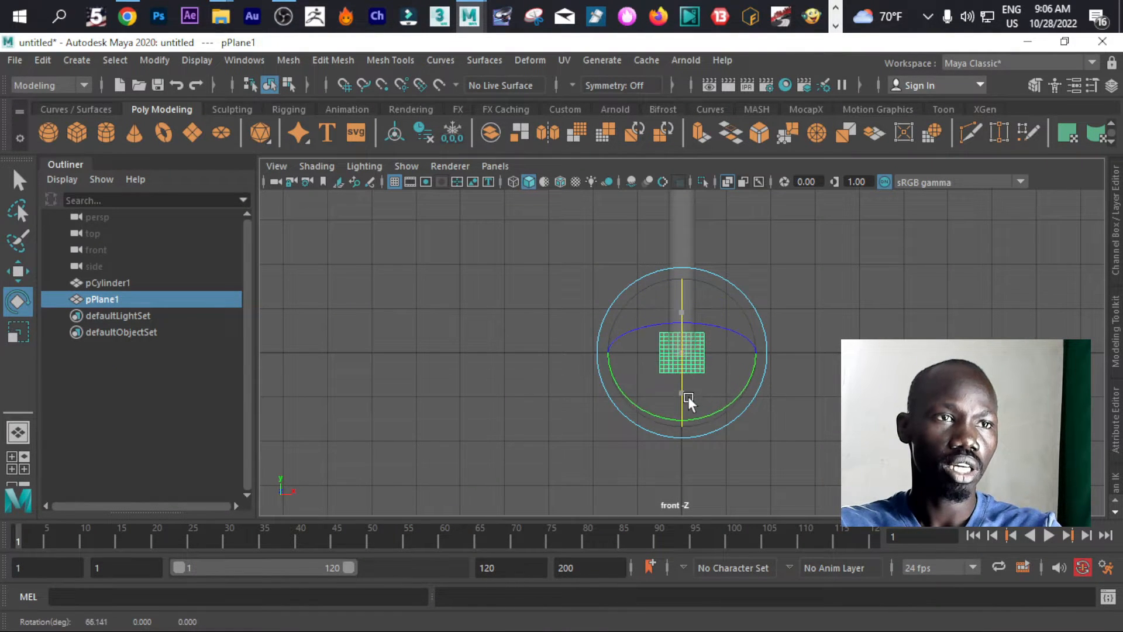
left_click_drag(688, 396, 690, 412)
left_click(1115, 228)
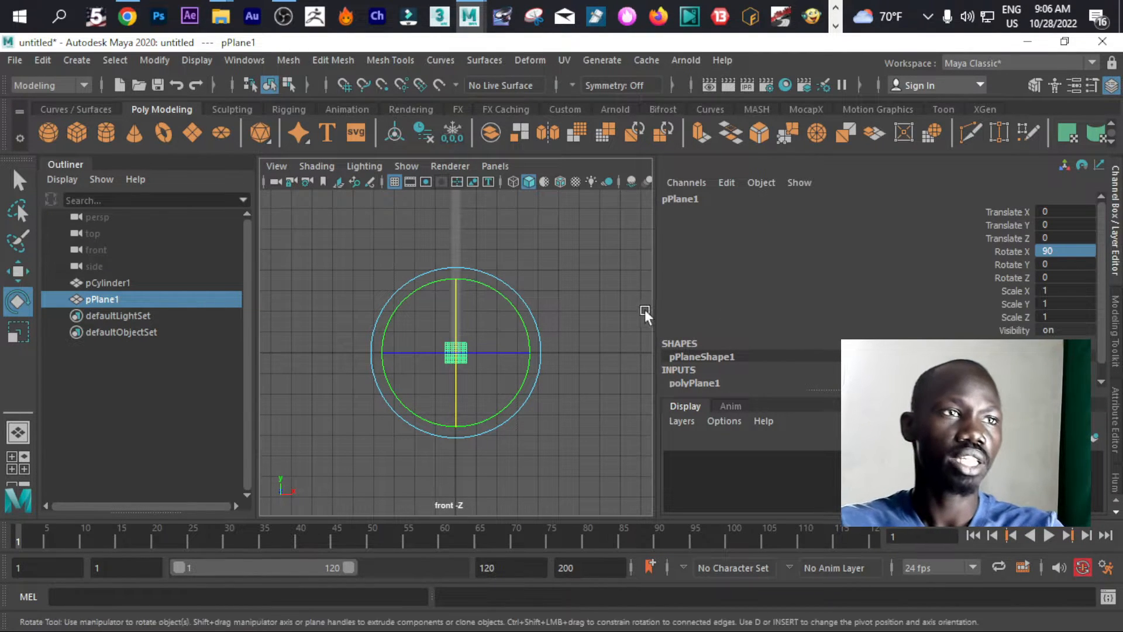
left_click(601, 294)
left_click(1107, 212)
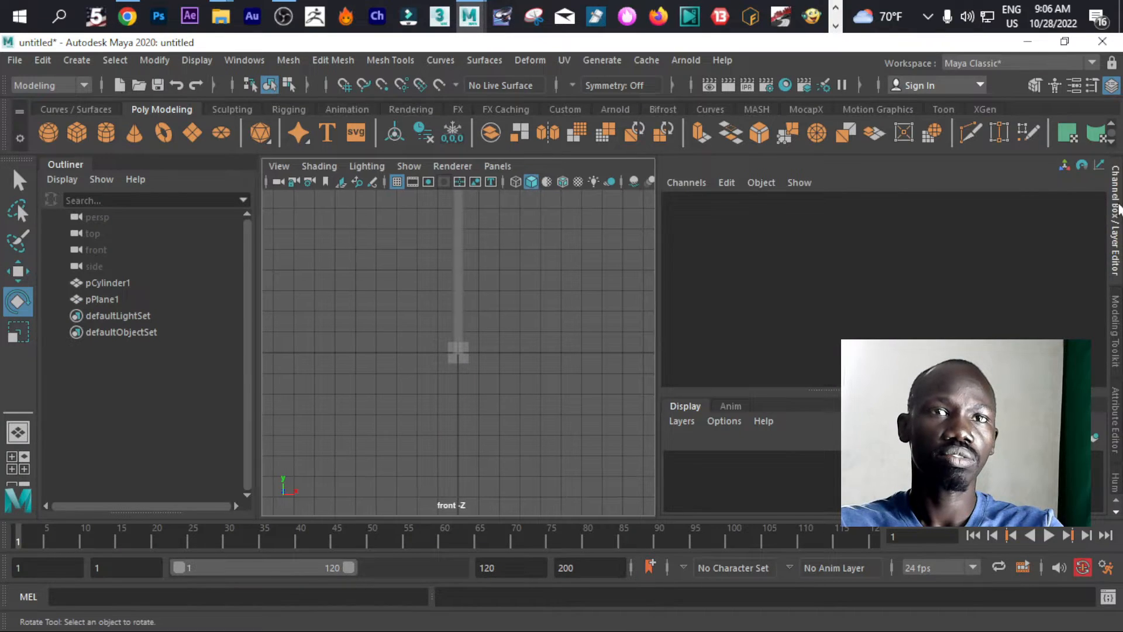
- In the perspective view, scale the upright plane into a wide rectangle, about 12.8 in X and 6.6 in Z
left_click(699, 354)
key("space")
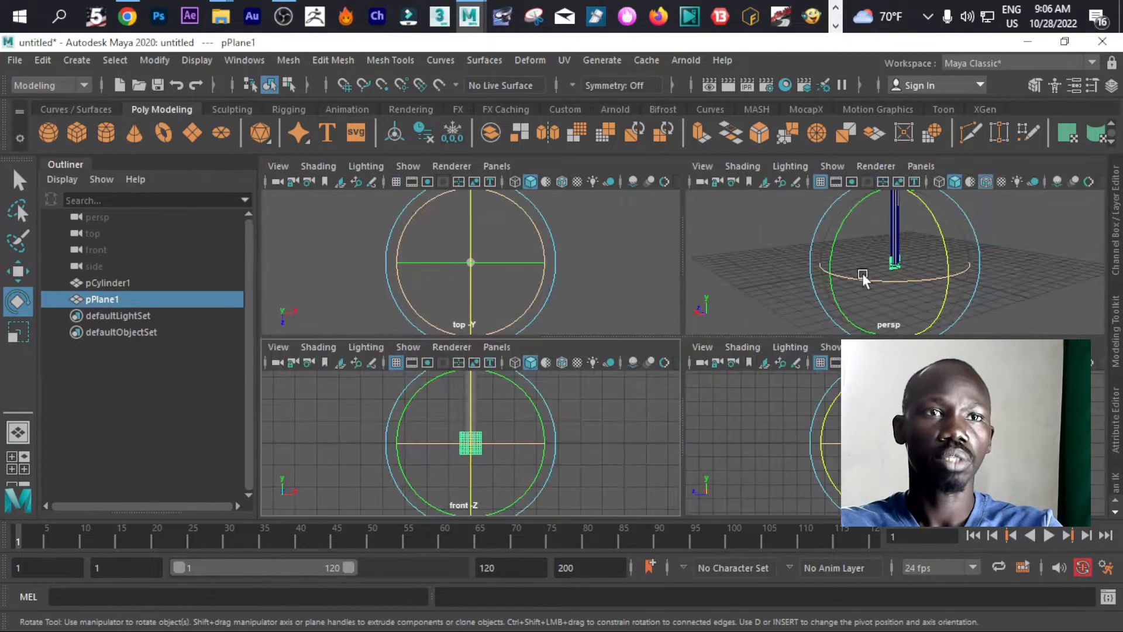
key("space")
scroll(870, 269, "up", 3)
scroll(868, 285, "down", 4)
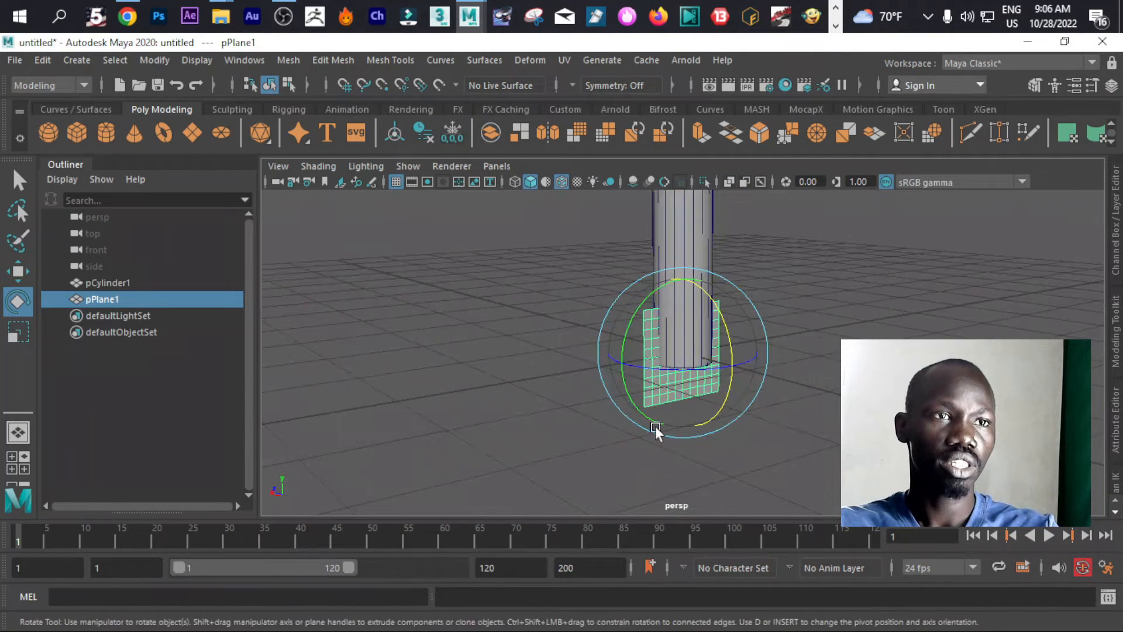
left_click_drag(657, 431, 770, 410, "alt")
middle_click_drag(771, 403, 679, 435, "alt")
scroll(679, 434, "down", 3)
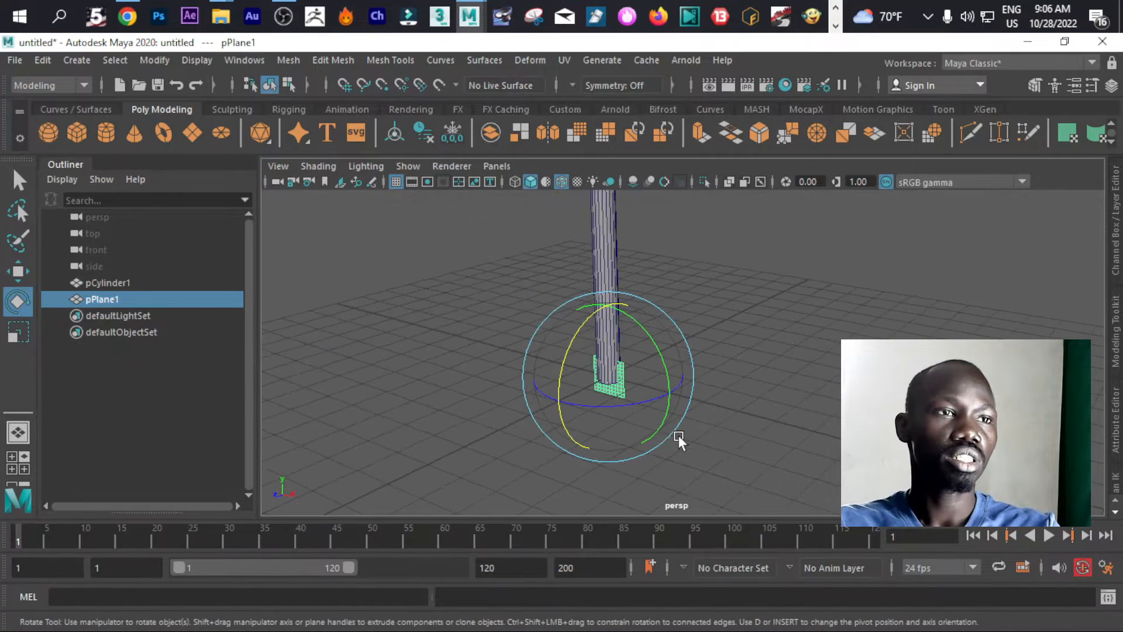
key("r")
left_click_drag(597, 389, 799, 388)
scroll(711, 411, "down", 4)
scroll(738, 410, "down", 2)
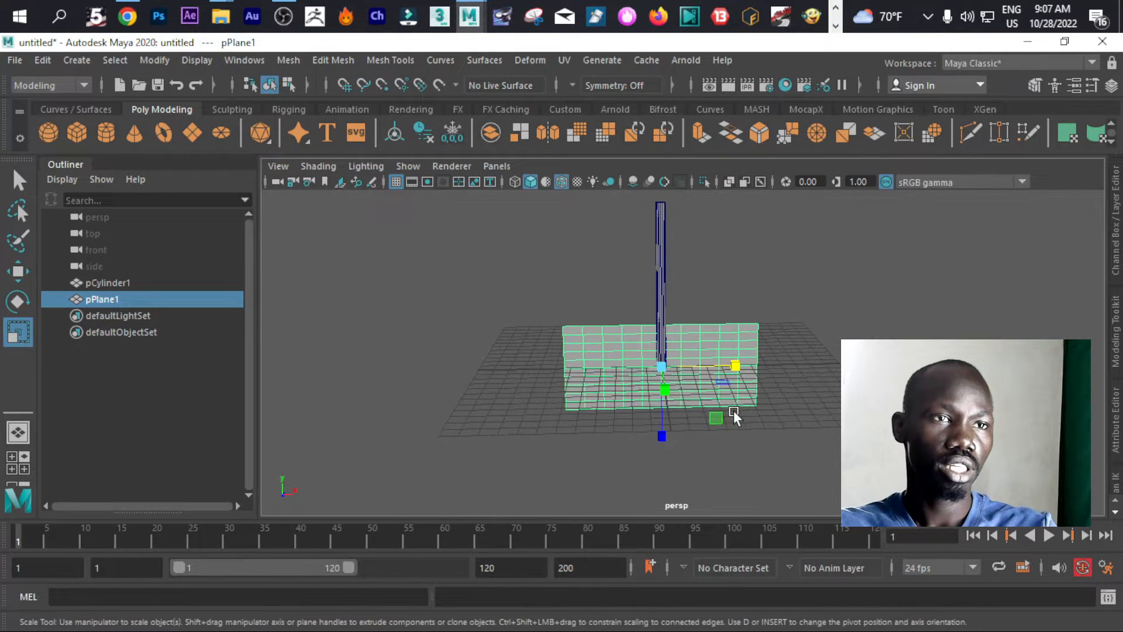
left_click_drag(662, 433, 662, 444)
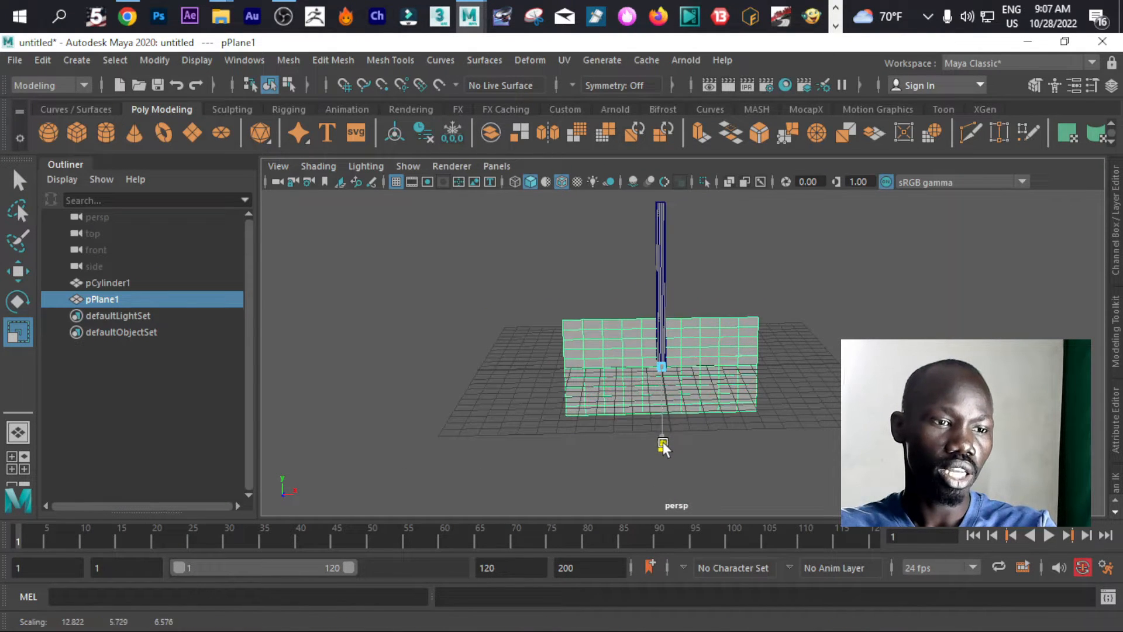
- Move the plane about 7.85 cm in X beside the pole and raise it alongside the pole's upper part
key("w")
left_click_drag(744, 365, 863, 364)
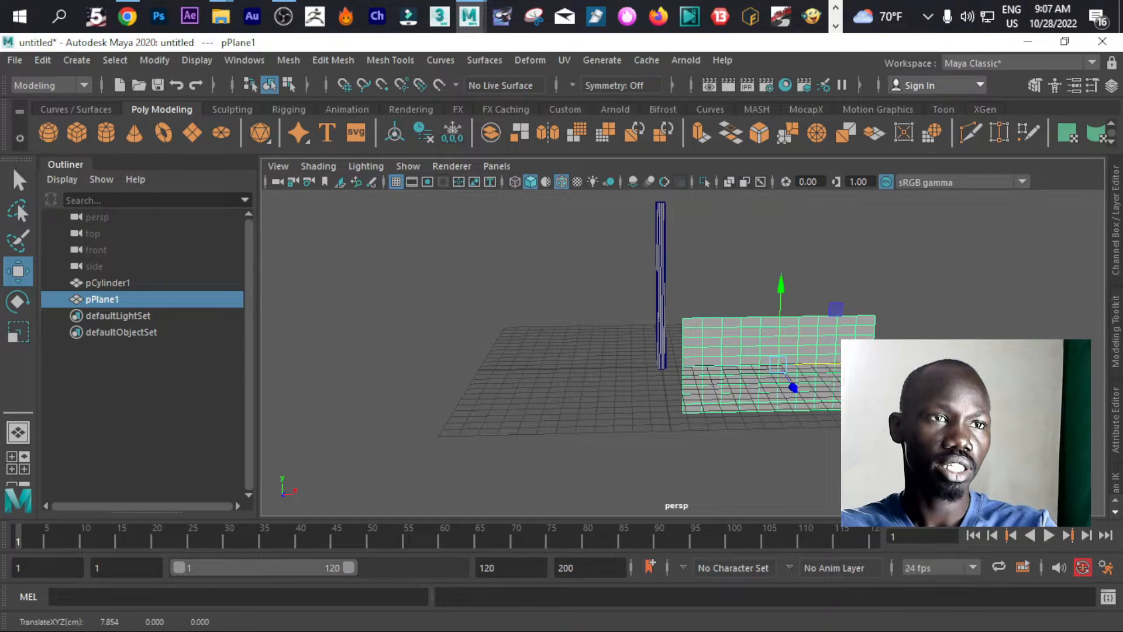
scroll(763, 295, "down", 5)
left_click_drag(732, 282, 730, 206)
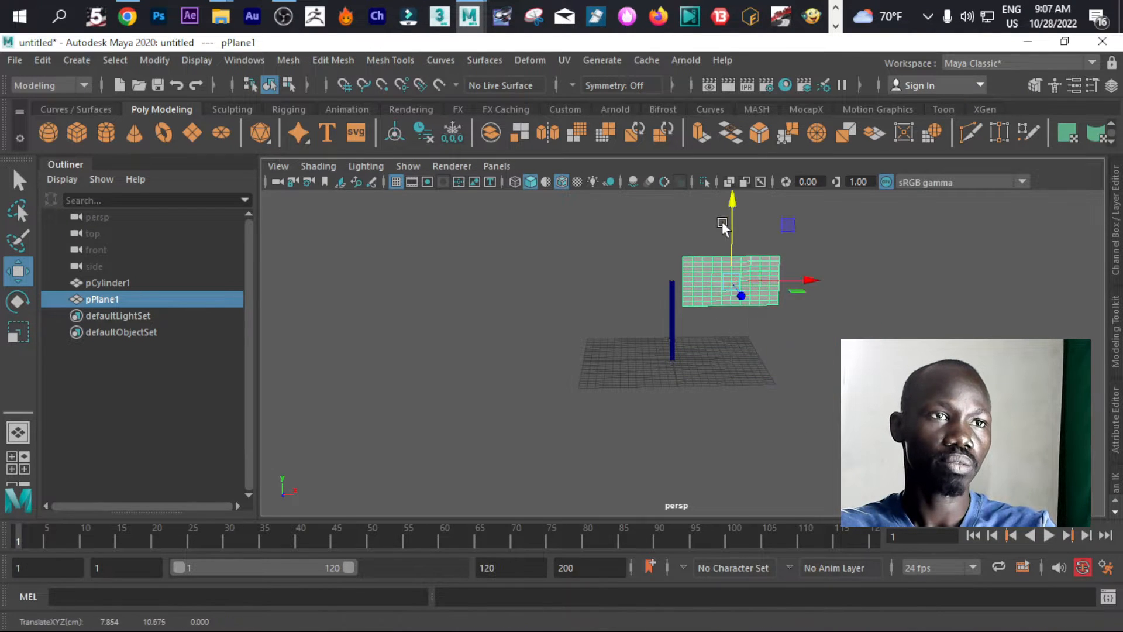
scroll(724, 223, "up", 5)
middle_click_drag(725, 224, 689, 403, "alt")
left_click_drag(776, 280, 772, 334)
- Scale the plane down uniformly and move it in X until its edge sits close to the pole
key("r")
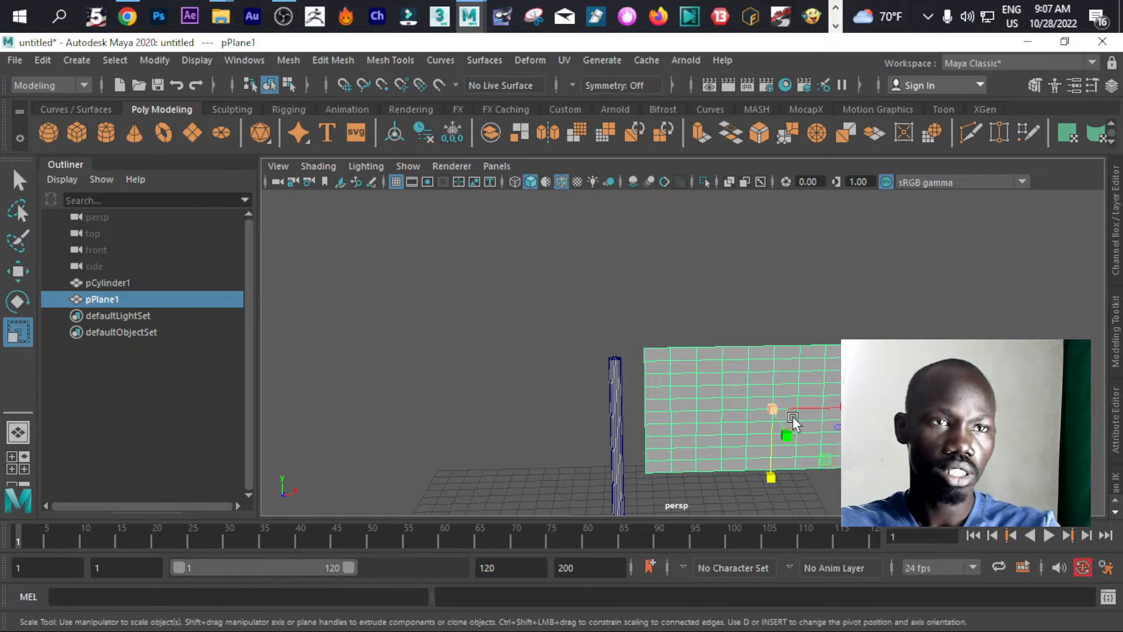
left_click_drag(777, 408, 732, 475)
key("w")
left_click_drag(833, 408, 799, 425)
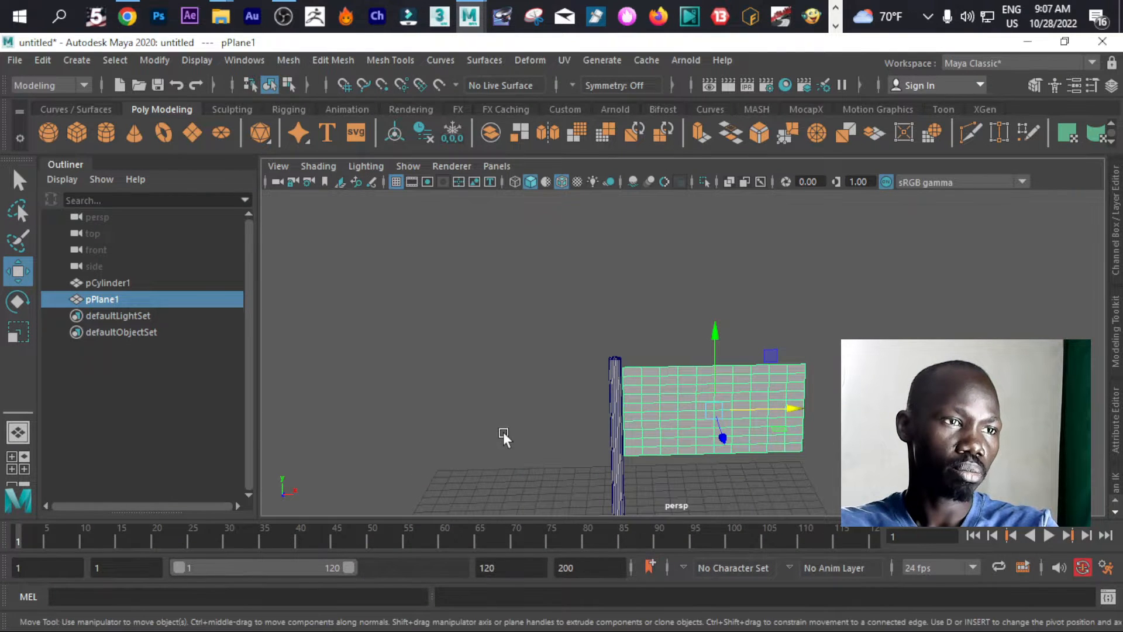
- In the front view, lower the plane slightly so its upper edge lies just below the pole's top
key("space")
key("space")
key("f")
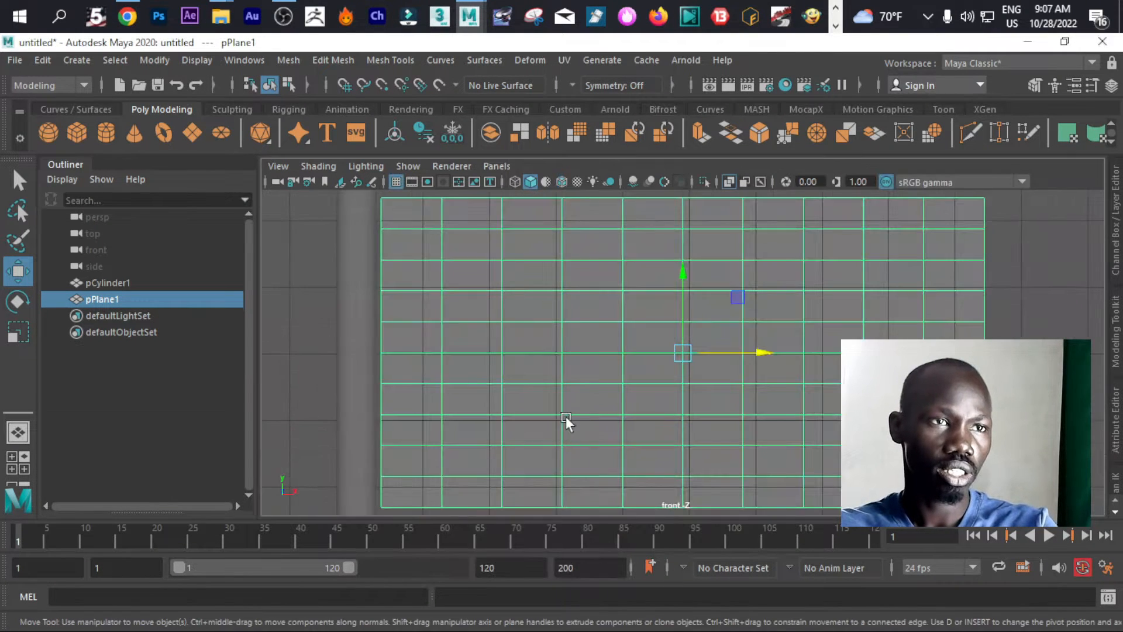
scroll(566, 416, "down", 4)
scroll(606, 418, "down", 3)
middle_click_drag(627, 458, 623, 411, "alt")
scroll(645, 403, "up", 1)
left_click_drag(766, 290, 765, 303)
scroll(639, 291, "up", 3)
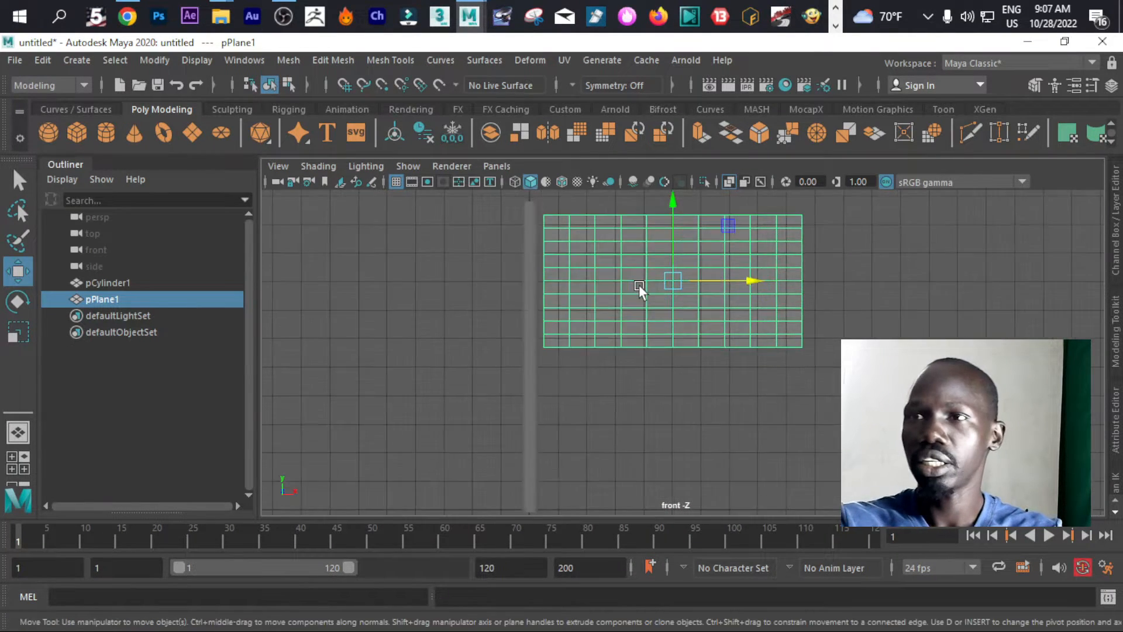
middle_click_drag(639, 293, 646, 363, "alt")
scroll(646, 359, "down", 1)
scroll(647, 357, "up", 3)
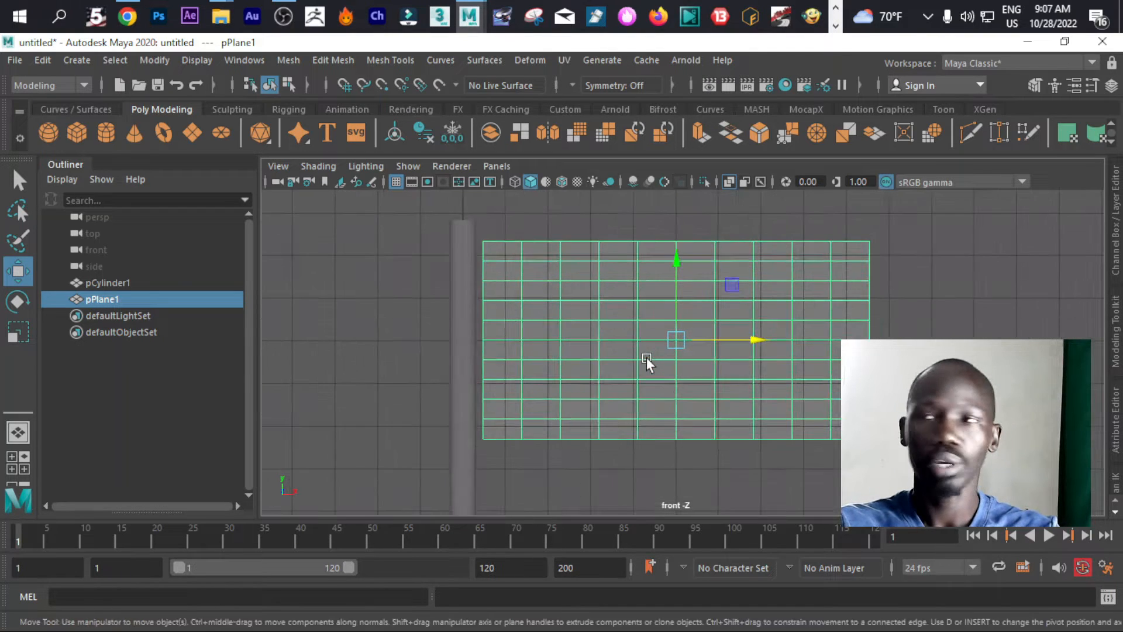
scroll(646, 373, "down", 2)
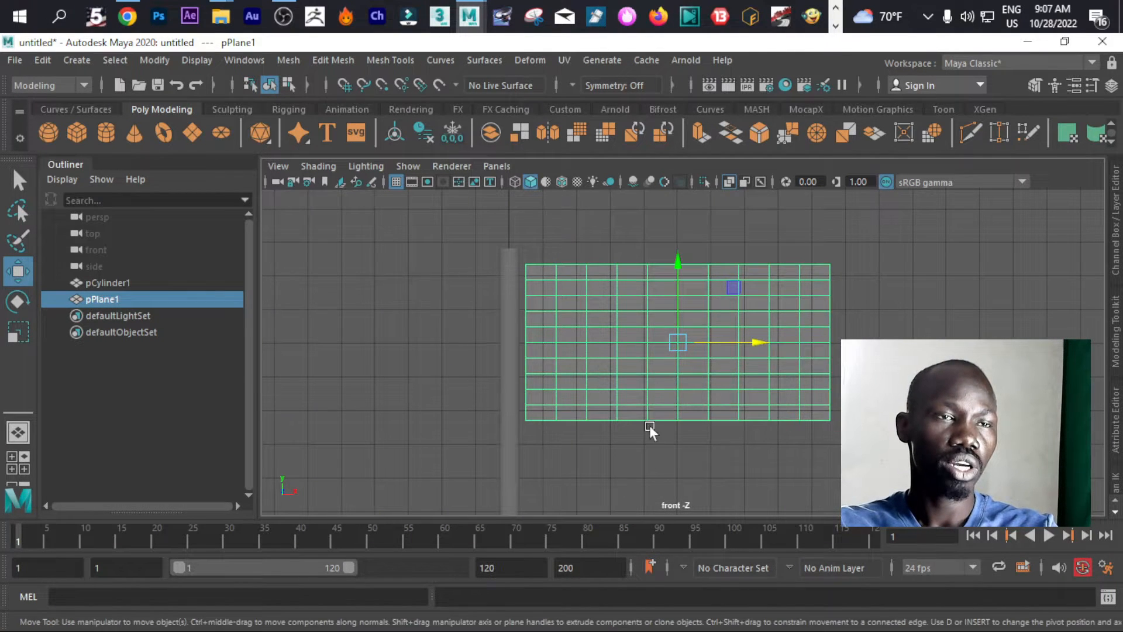
- Smooth the plane's mesh with 2 divisions to give the flag a denser grid
left_click(652, 431)
left_click(654, 355)
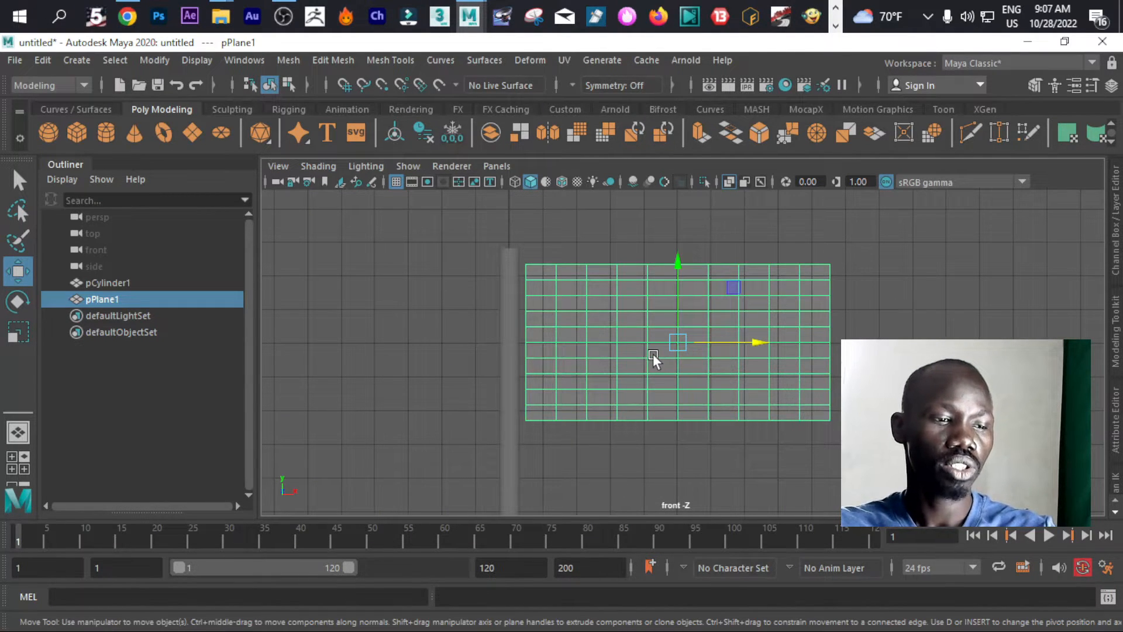
right_click(653, 353, "shift")
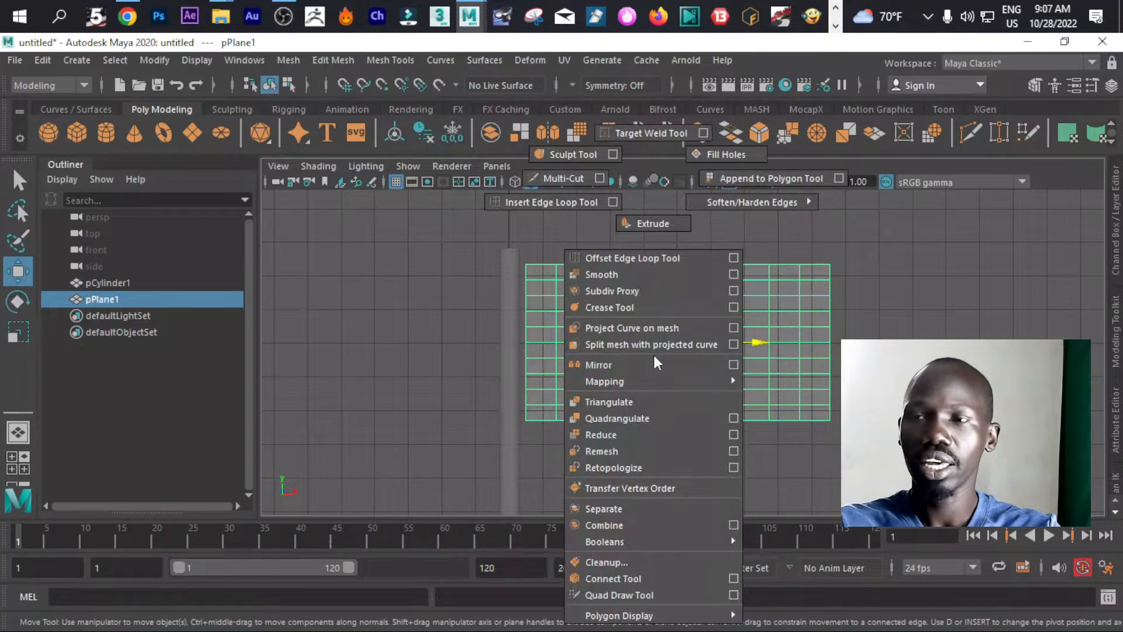
left_click(645, 276)
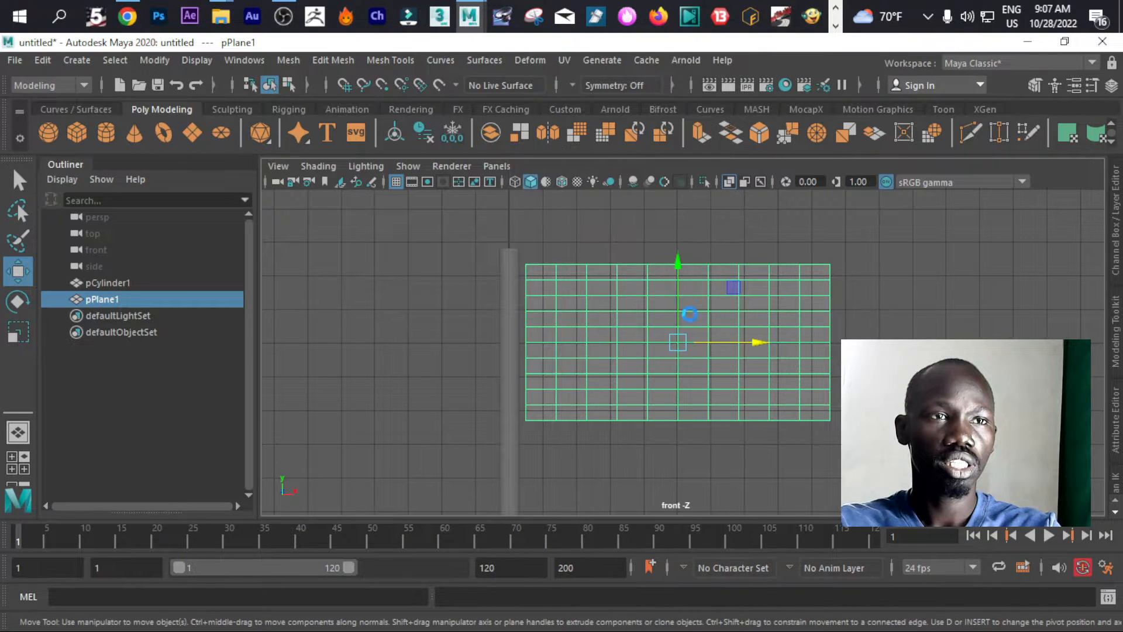
left_click(760, 345)
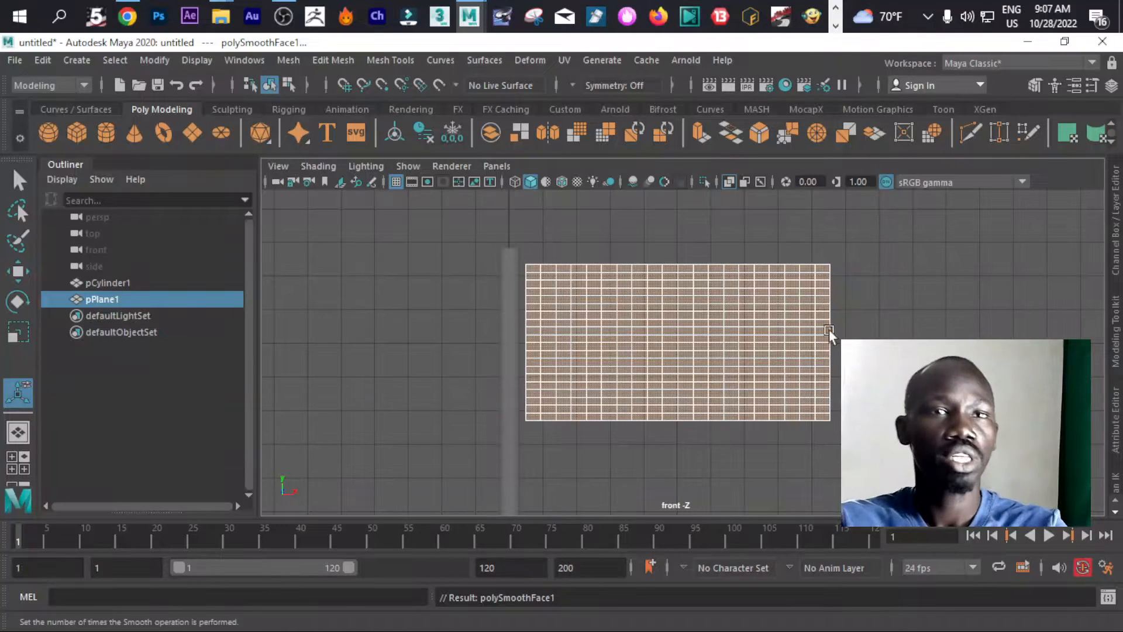
left_click(907, 327)
scroll(559, 321, "up", 3)
left_click(588, 306)
scroll(588, 306, "down", 2)
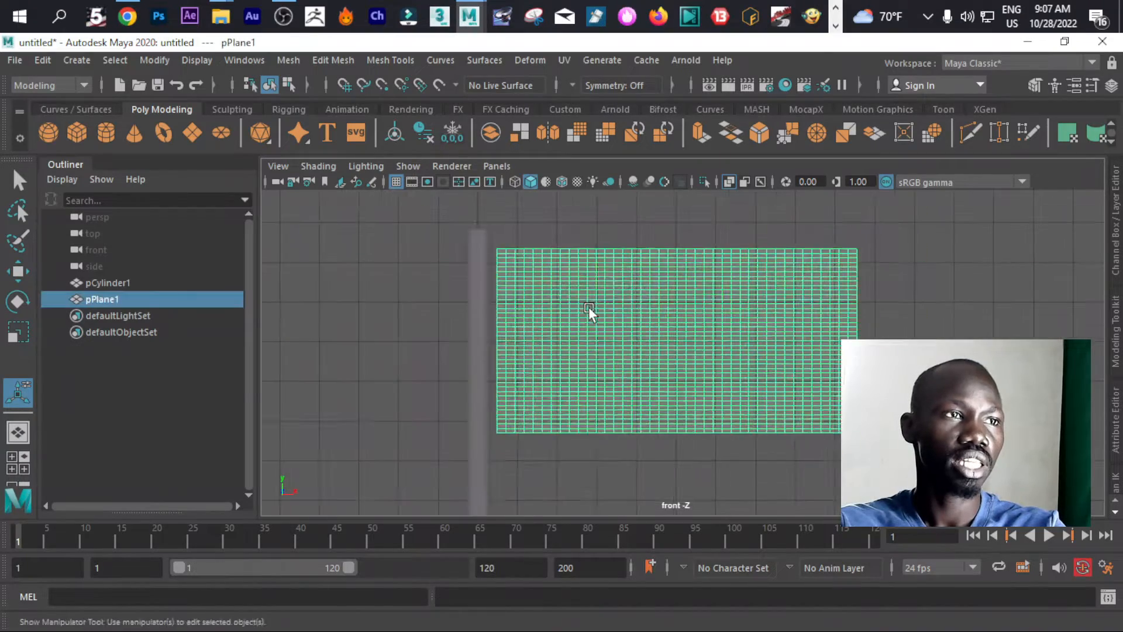
- In the perspective view, keep the smoothed plane selected and switch to the FX menu set
key("space")
key("space")
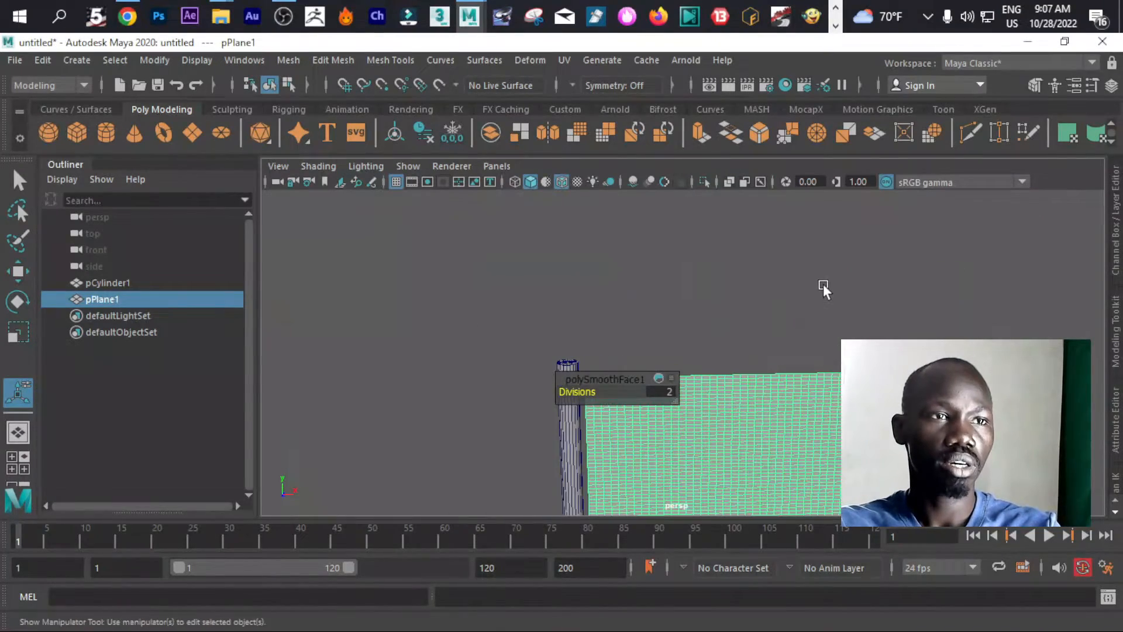
left_click_drag(823, 283, 791, 293, "alt")
left_click_drag(602, 300, 618, 336, "alt")
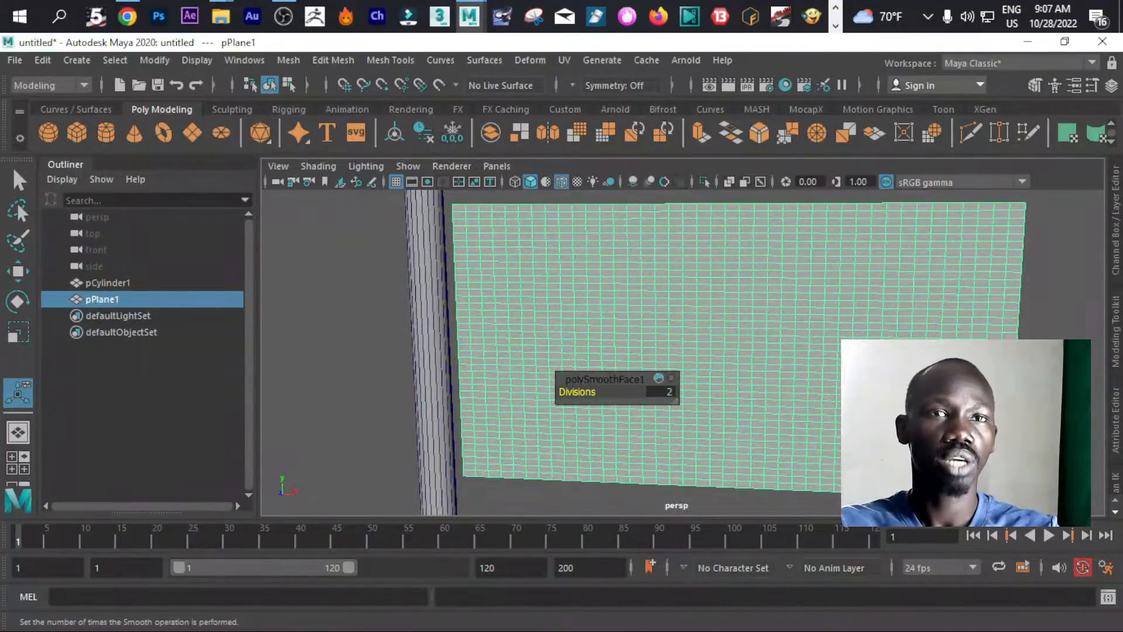
left_click(803, 317)
left_click(753, 337)
scroll(756, 334, "down", 4)
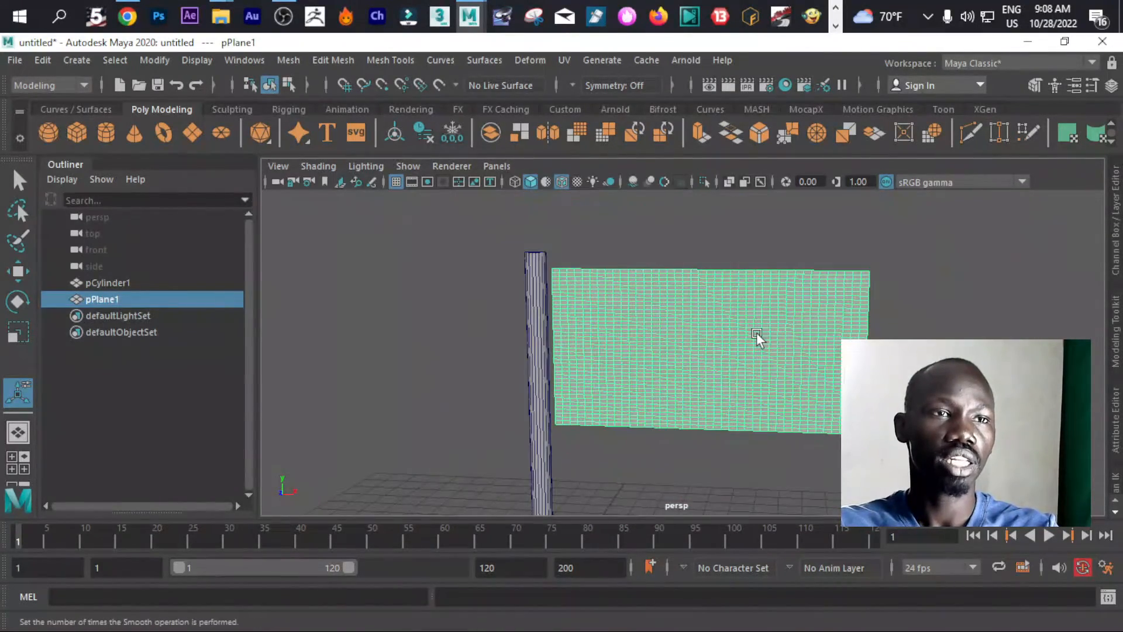
left_click(52, 86)
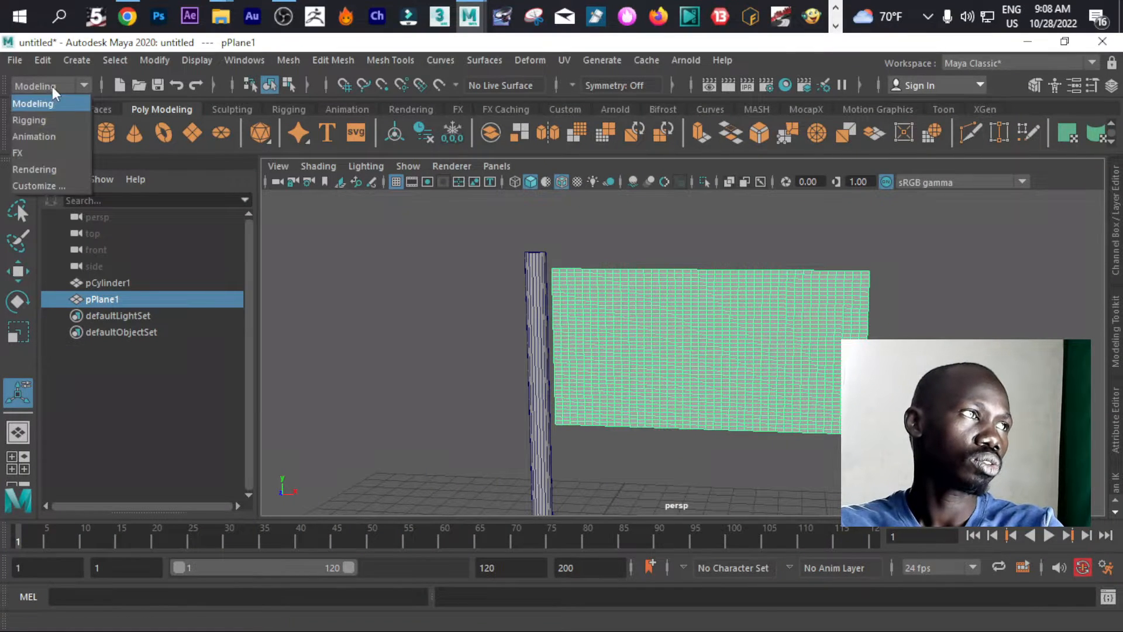
left_click(56, 151)
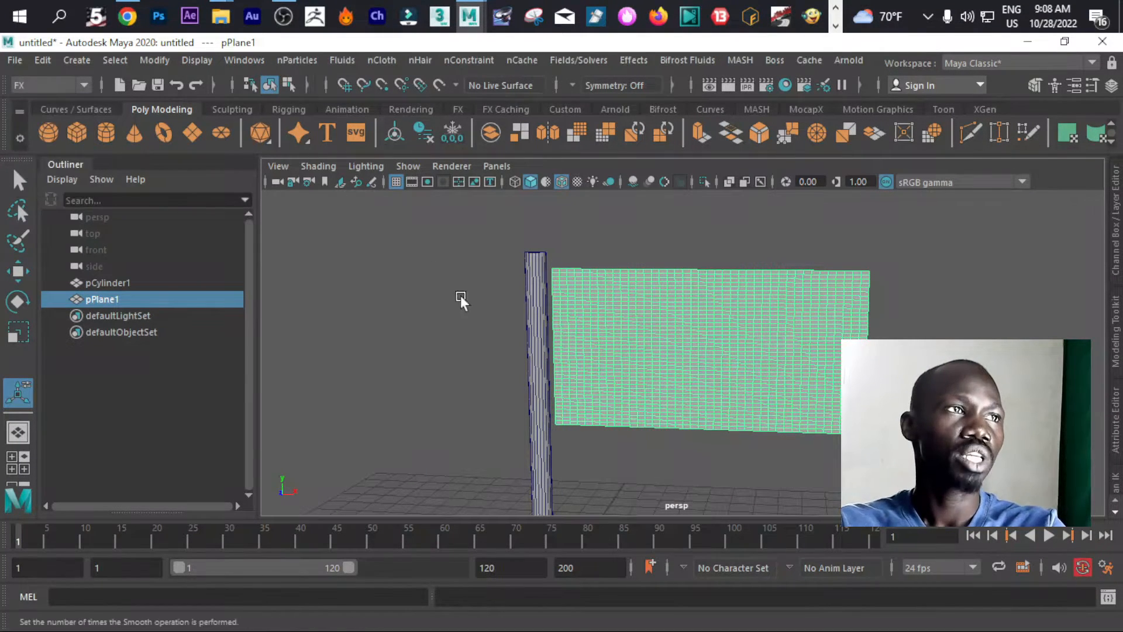
- Convert the selected flag plane into an nCloth object
left_click(875, 325)
left_click(743, 361)
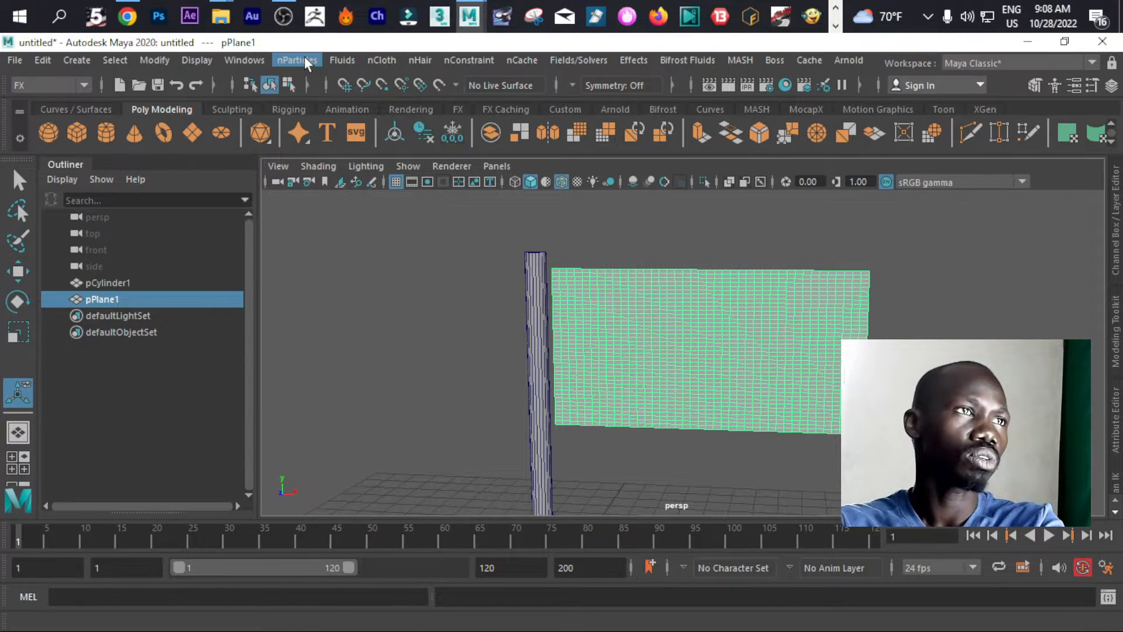
left_click(370, 59)
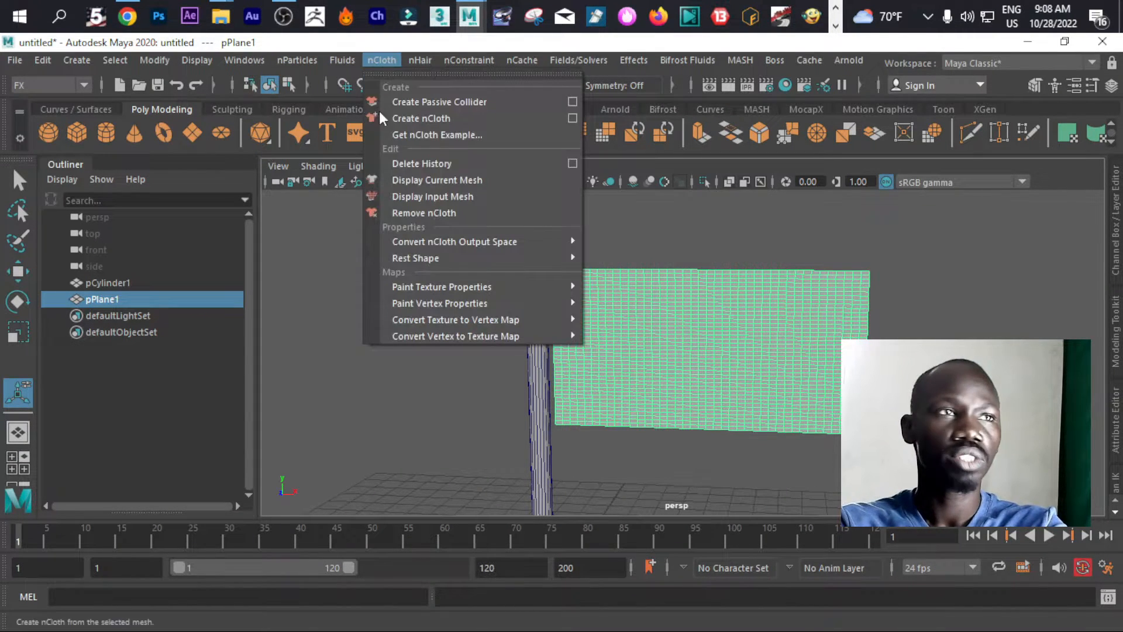
left_click(452, 118)
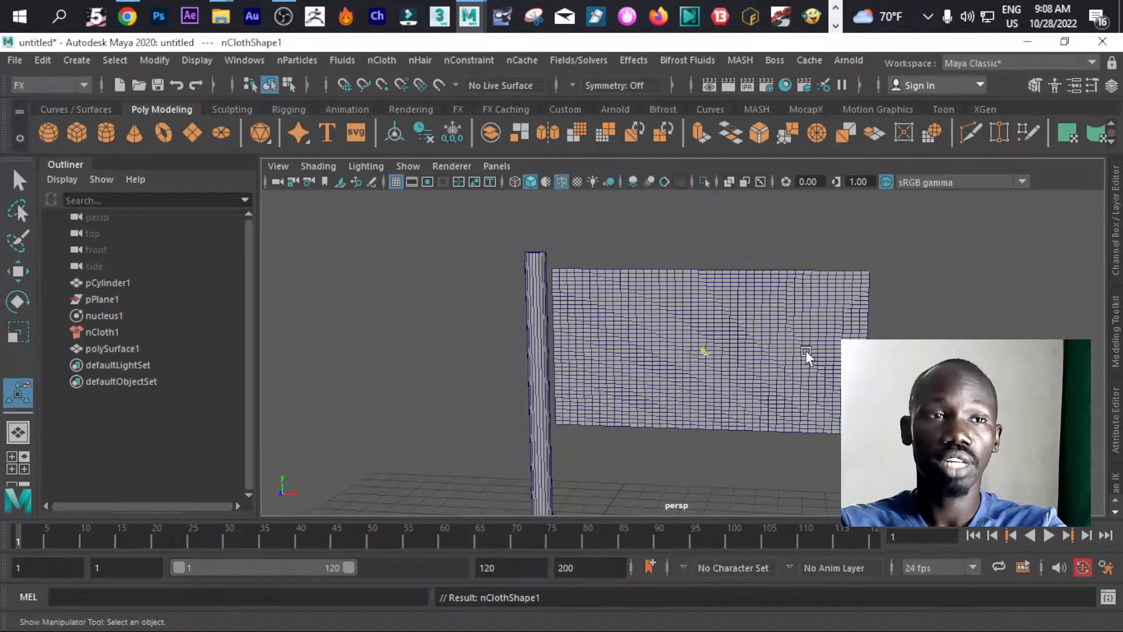
- Frame the whole flag and pole, play the cloth simulation, stop it and return to frame 1
scroll(805, 357, "down", 3)
middle_click_drag(799, 349, 752, 304, "alt")
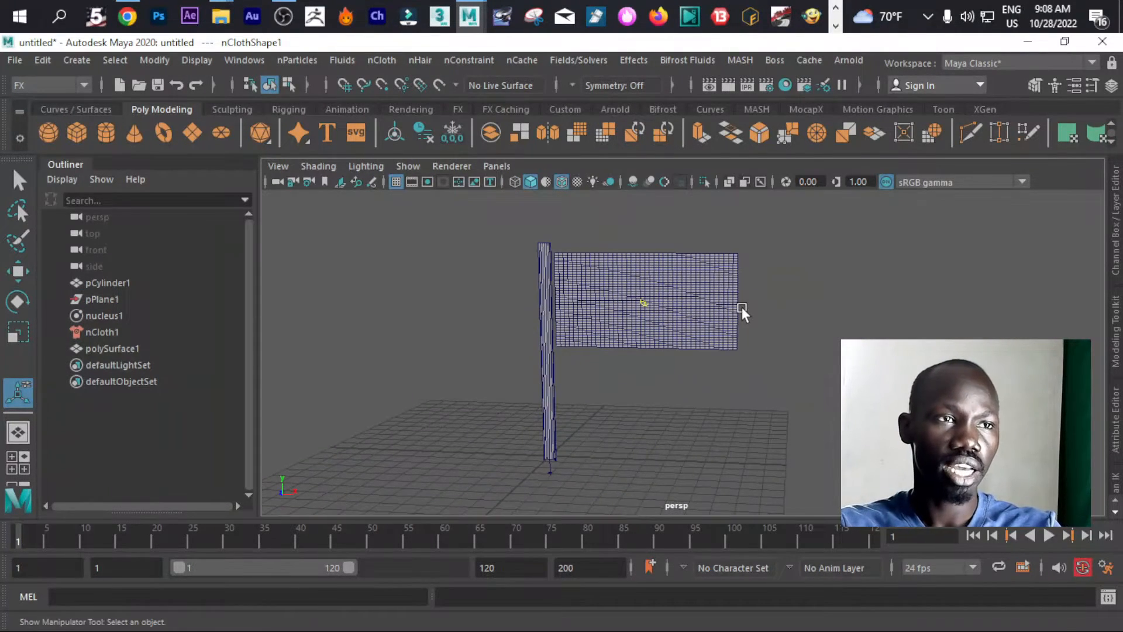
left_click(1048, 536)
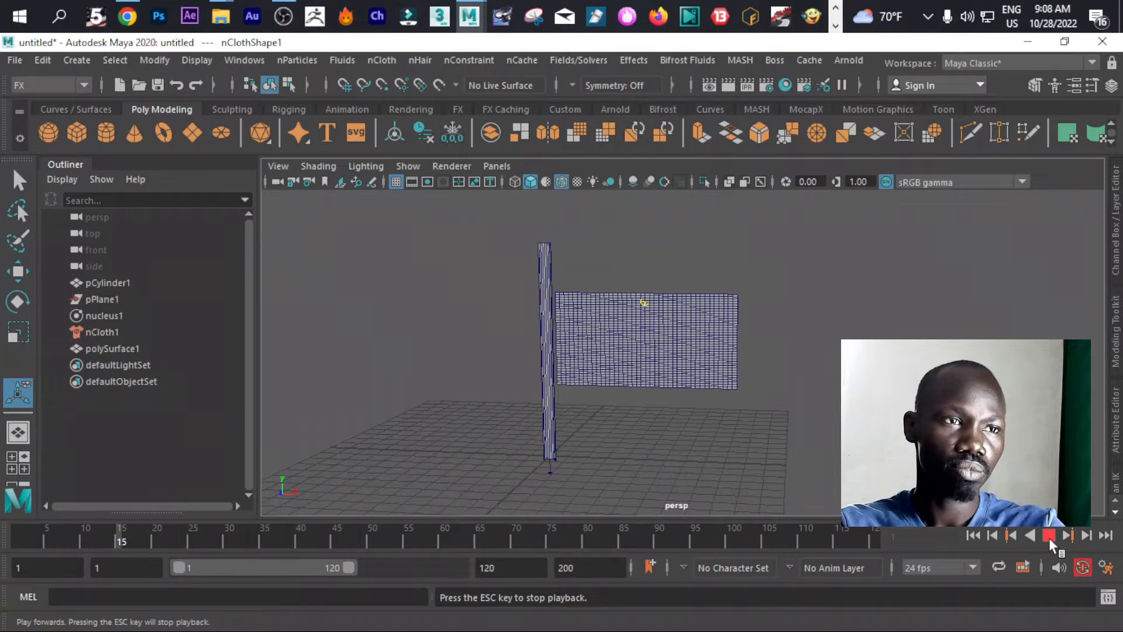
left_click(1048, 540)
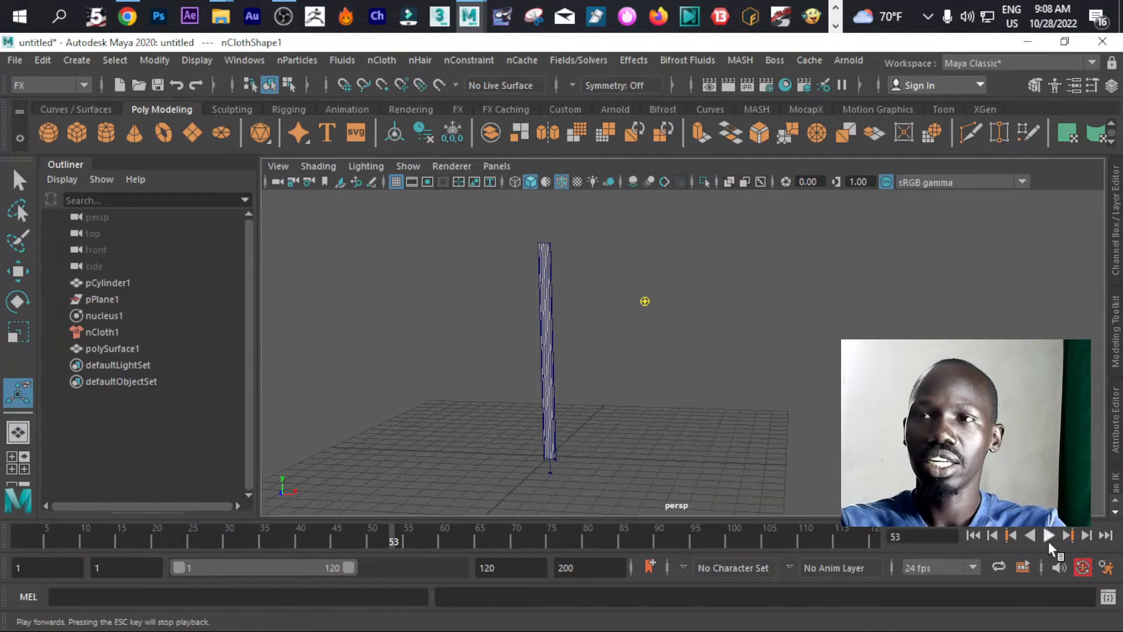
left_click(973, 536)
- Turn off the wireframe-on-shaded display in the perspective view and clear the selection
left_click(645, 297)
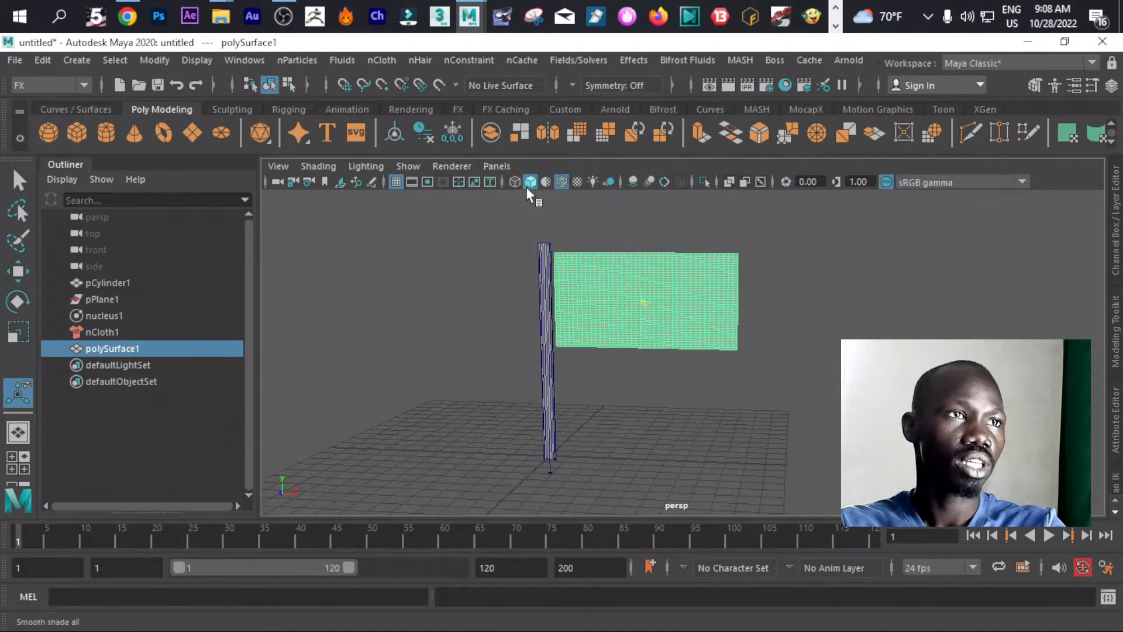
left_click(560, 182)
left_click(827, 296)
scroll(724, 312, "up", 2)
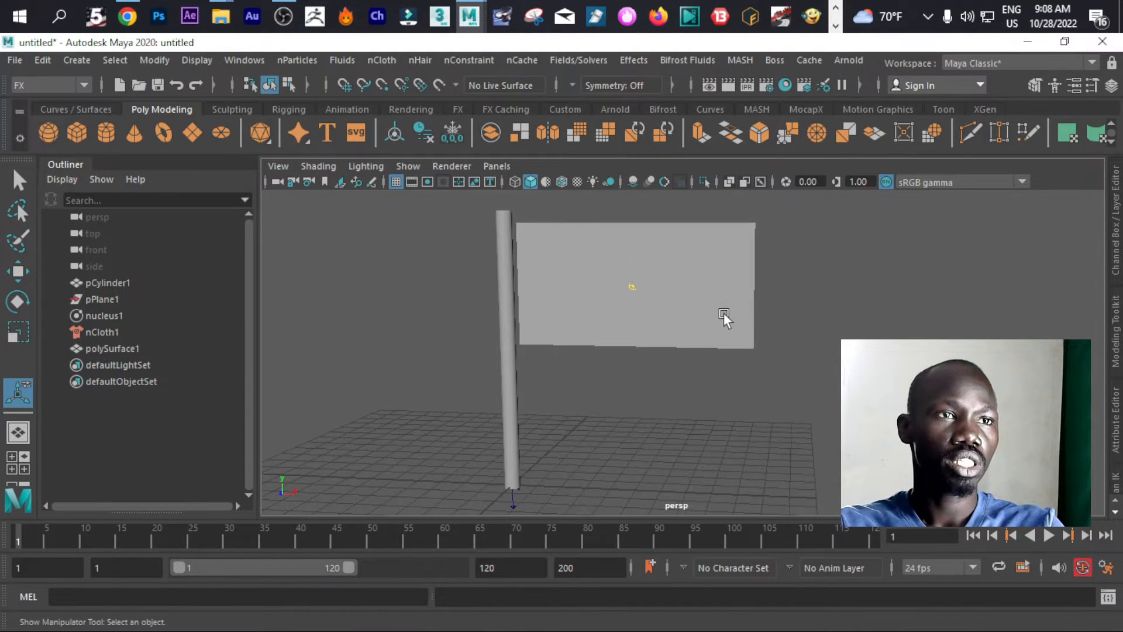
- Select the flag, play the simulation again, stop it and rewind to the first frame
left_click(720, 312)
scroll(721, 312, "down", 2)
left_click(1051, 535)
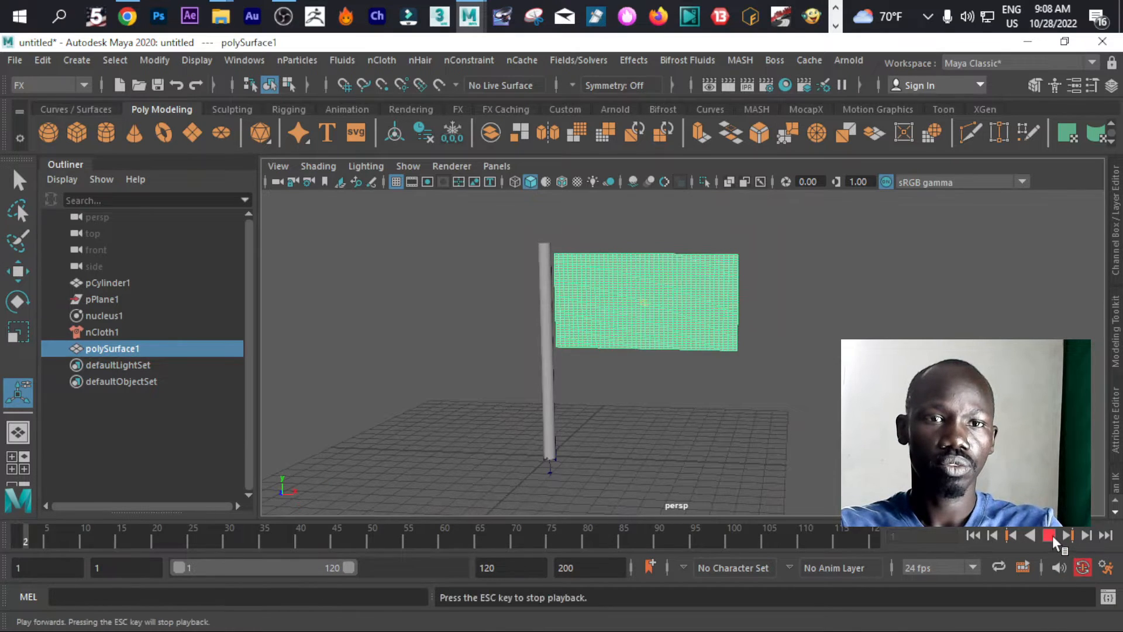
left_click(1051, 537)
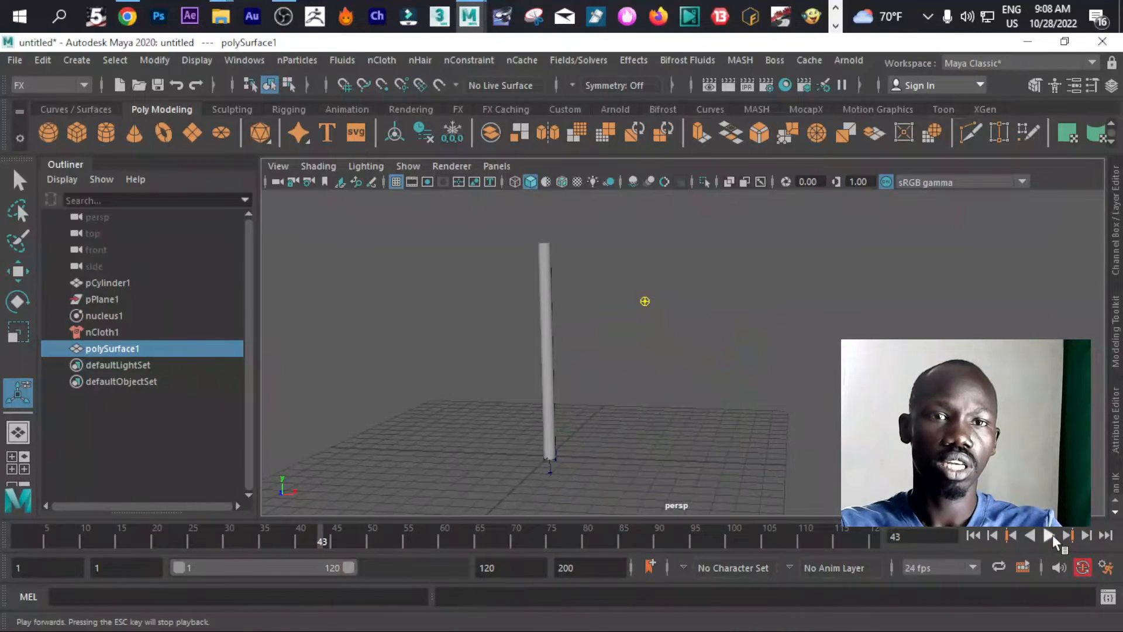
left_click(974, 537)
- In the front view, select the flag's column of vertices along the edge next to the pole
left_click_drag(702, 402, 688, 376, "alt")
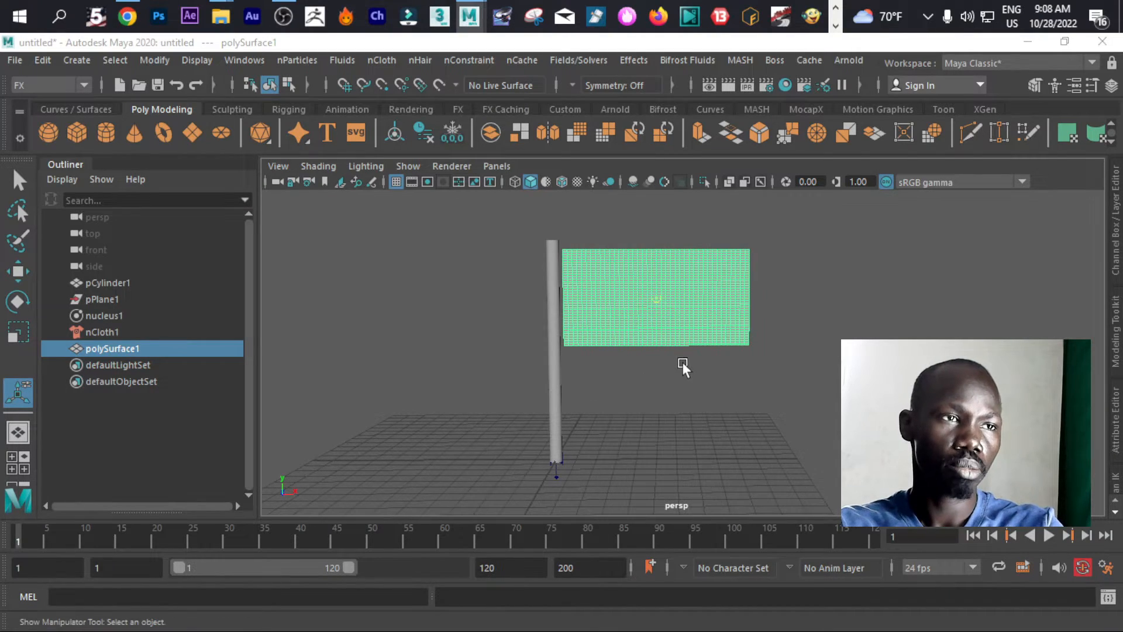
key("space")
key("space")
scroll(571, 388, "up", 3)
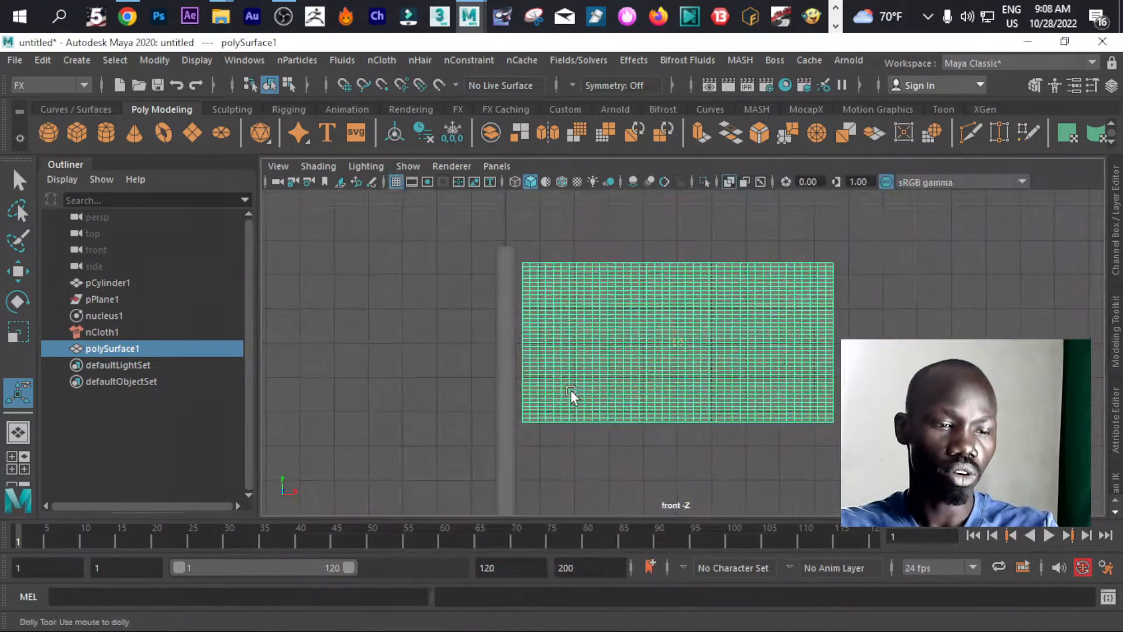
left_click_drag(540, 386, 633, 386, "alt+shift")
scroll(606, 364, "up", 2)
scroll(582, 359, "up", 1)
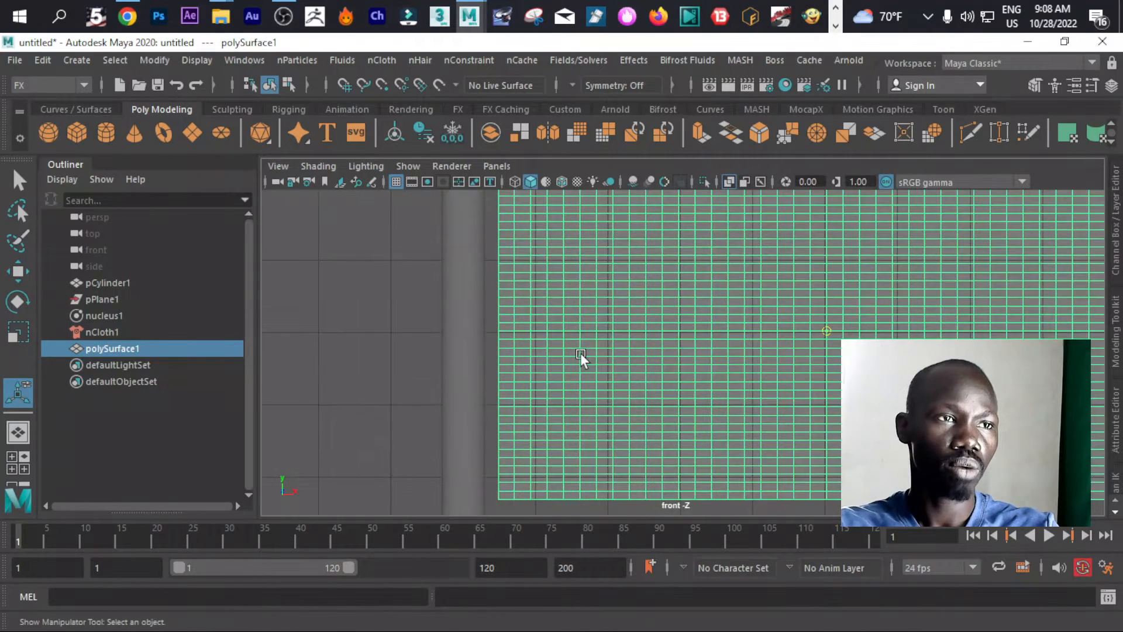
scroll(582, 360, "down", 3)
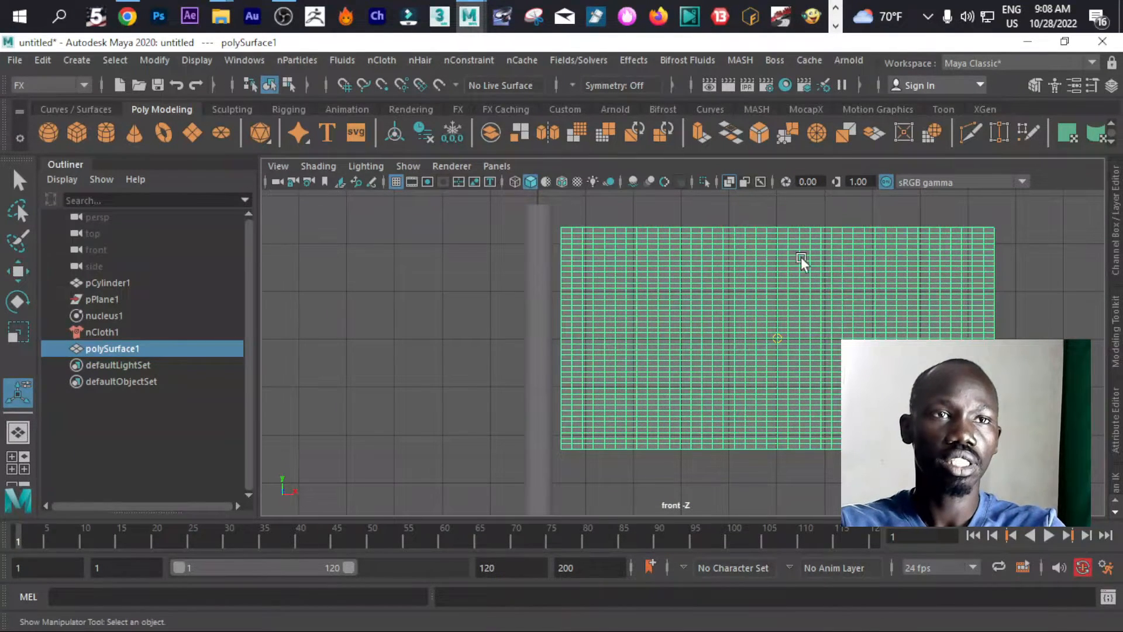
right_click_drag(1044, 277, 874, 293)
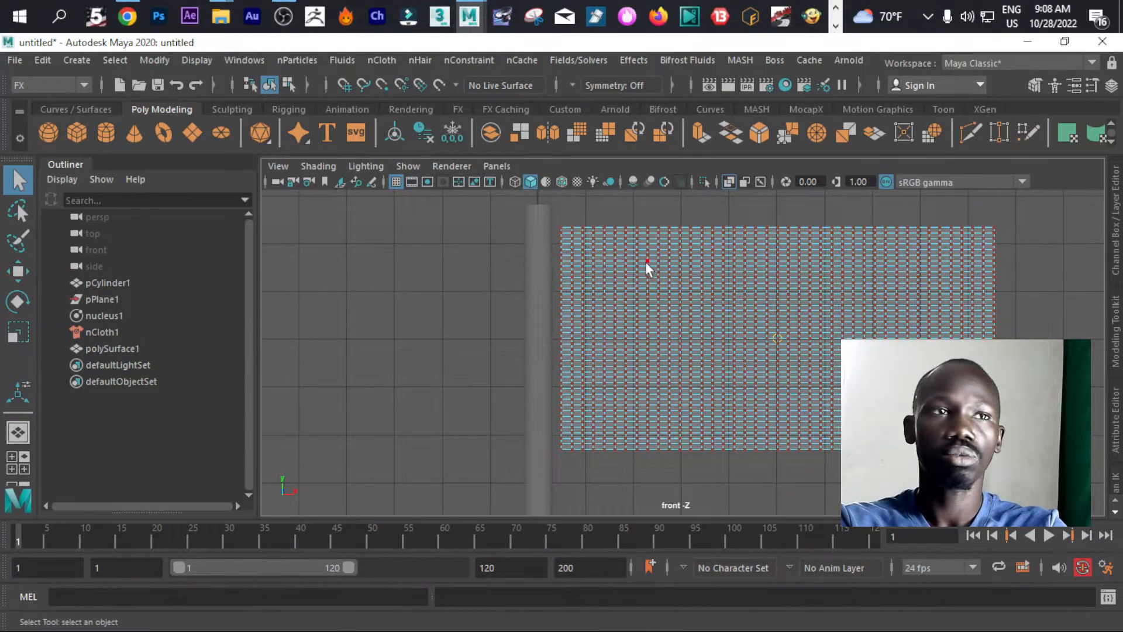
right_click_drag(617, 264, 539, 111)
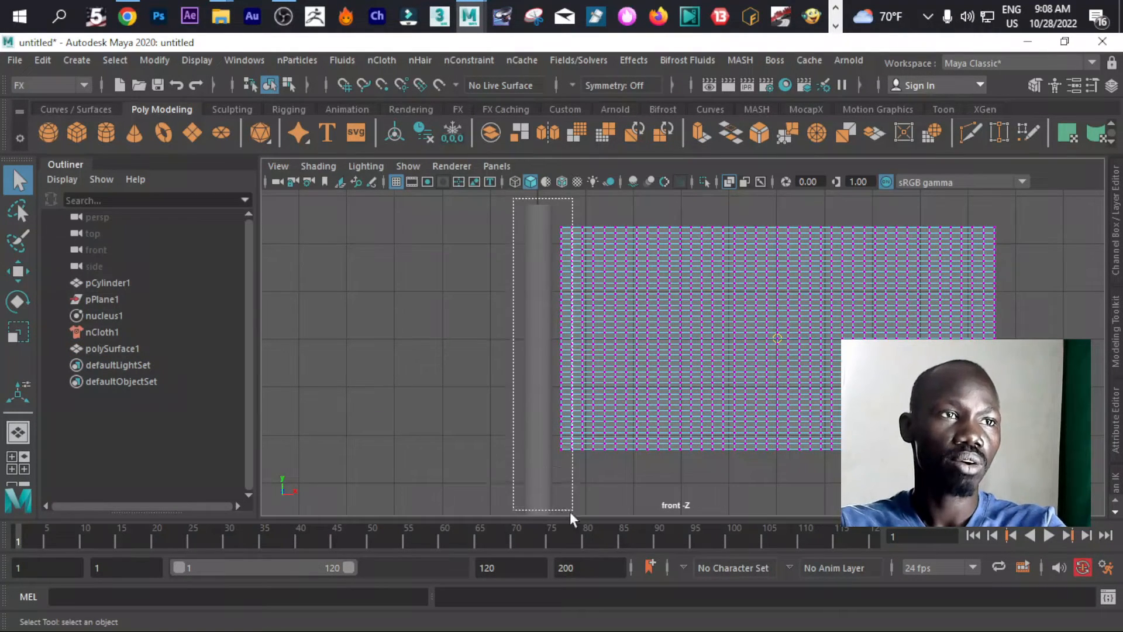
left_click_drag(564, 534, 563, 530)
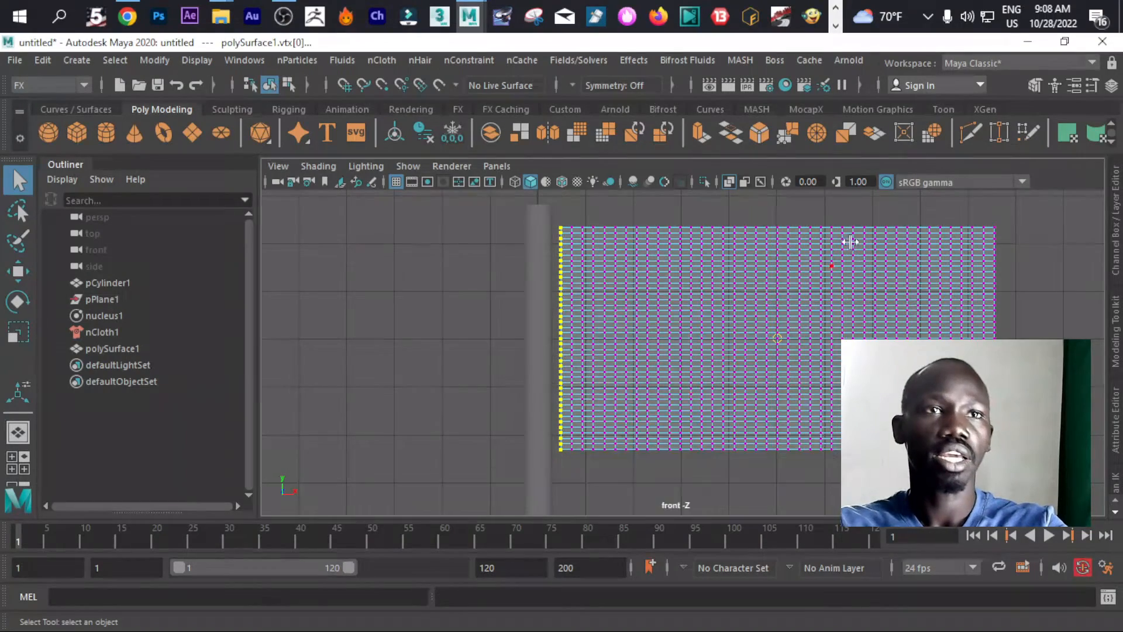
- In the perspective view, add the pole to the vertex selection and create a Point to Surface nConstraint between them
key("space")
key("space")
scroll(832, 258, "up", 5)
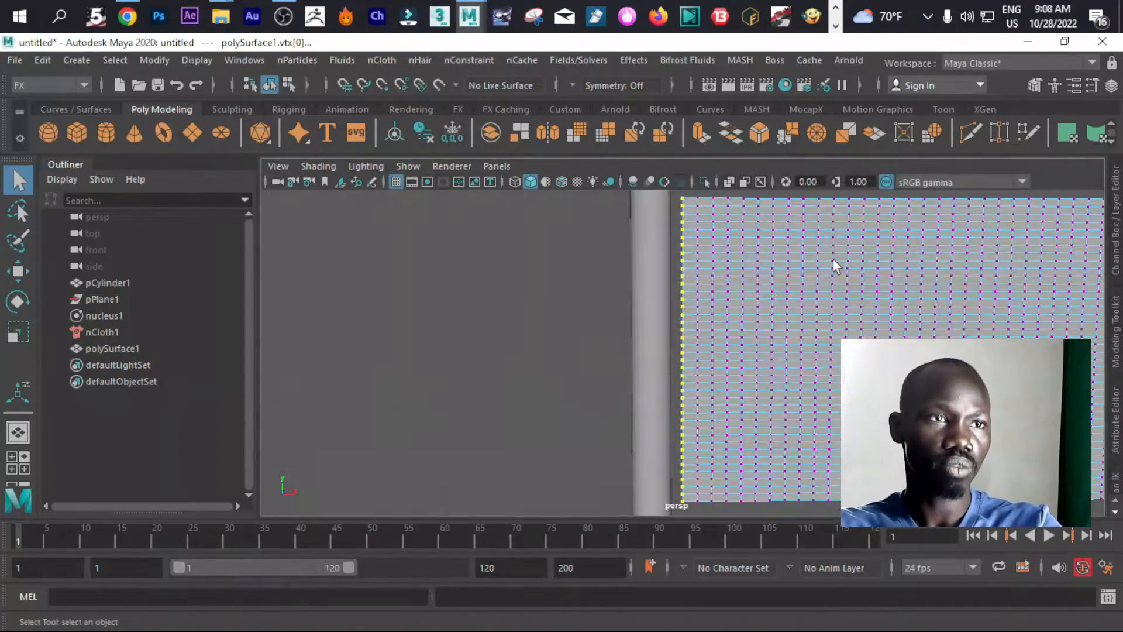
scroll(833, 265, "down", 3)
left_click_drag(835, 269, 813, 303, "alt")
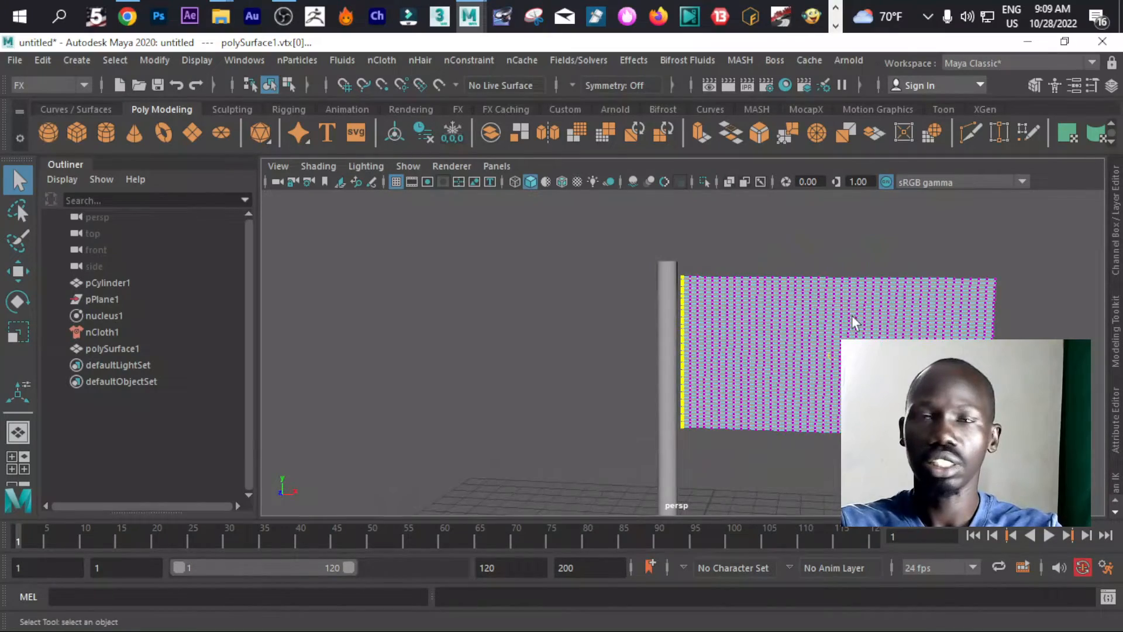
scroll(677, 288, "up", 4)
left_click_drag(664, 285, 618, 286, "alt")
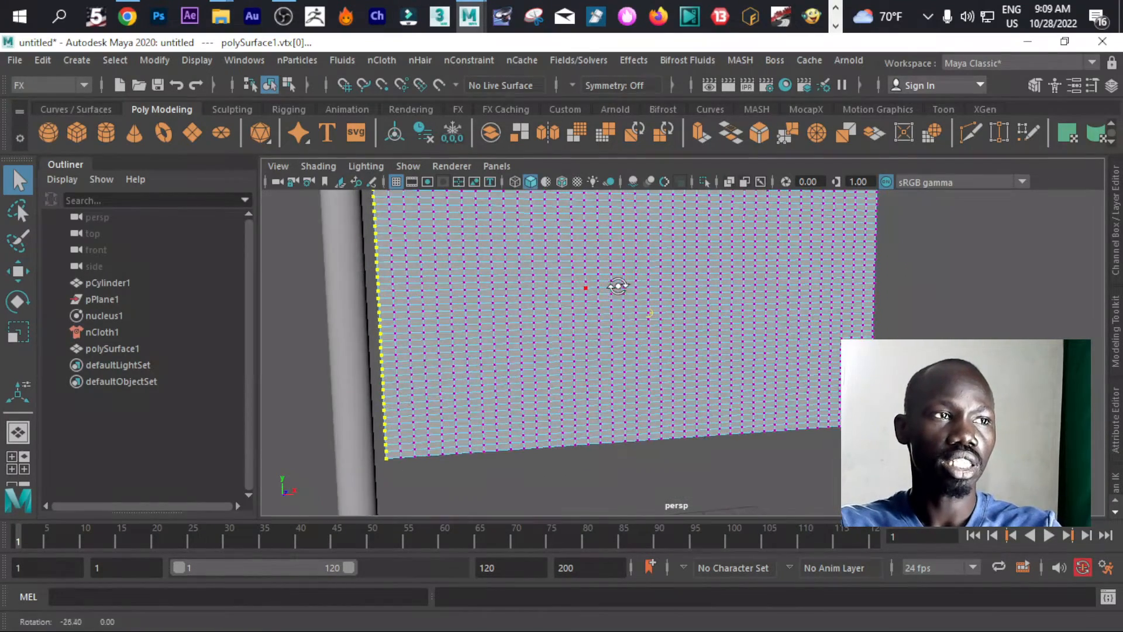
scroll(619, 292, "down", 3)
scroll(566, 306, "up", 2)
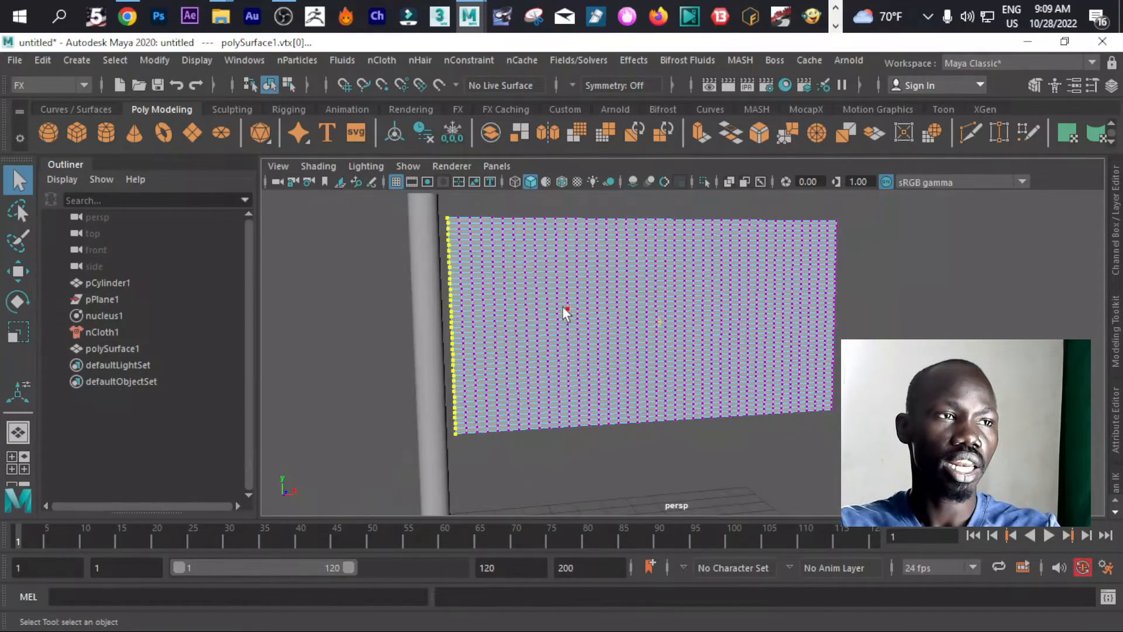
left_click(433, 324, "shift")
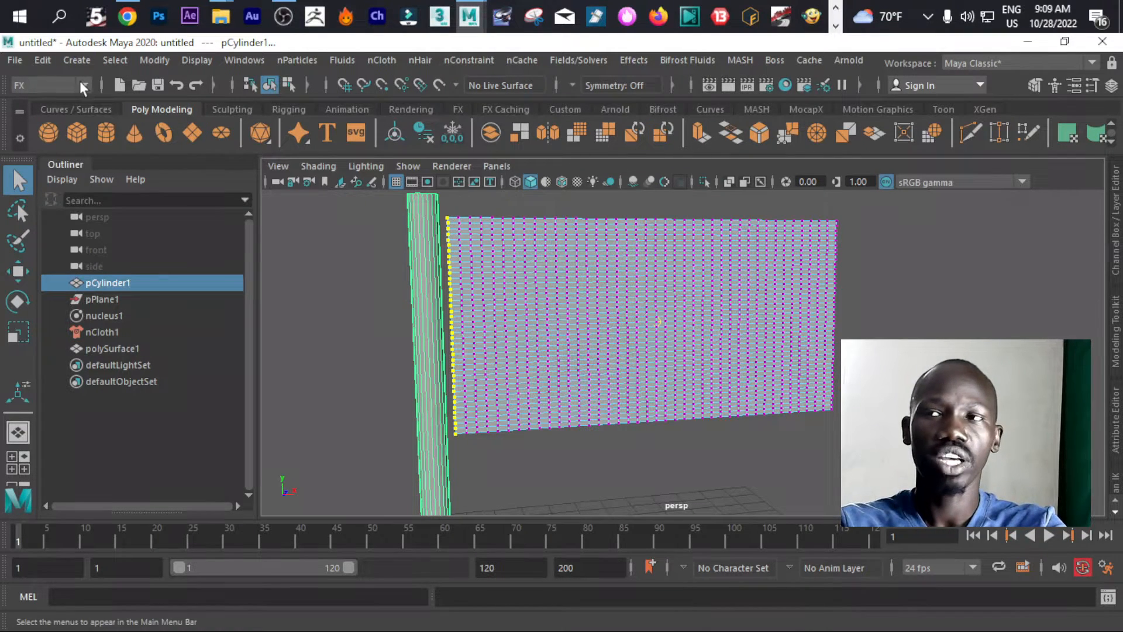
left_click(464, 61)
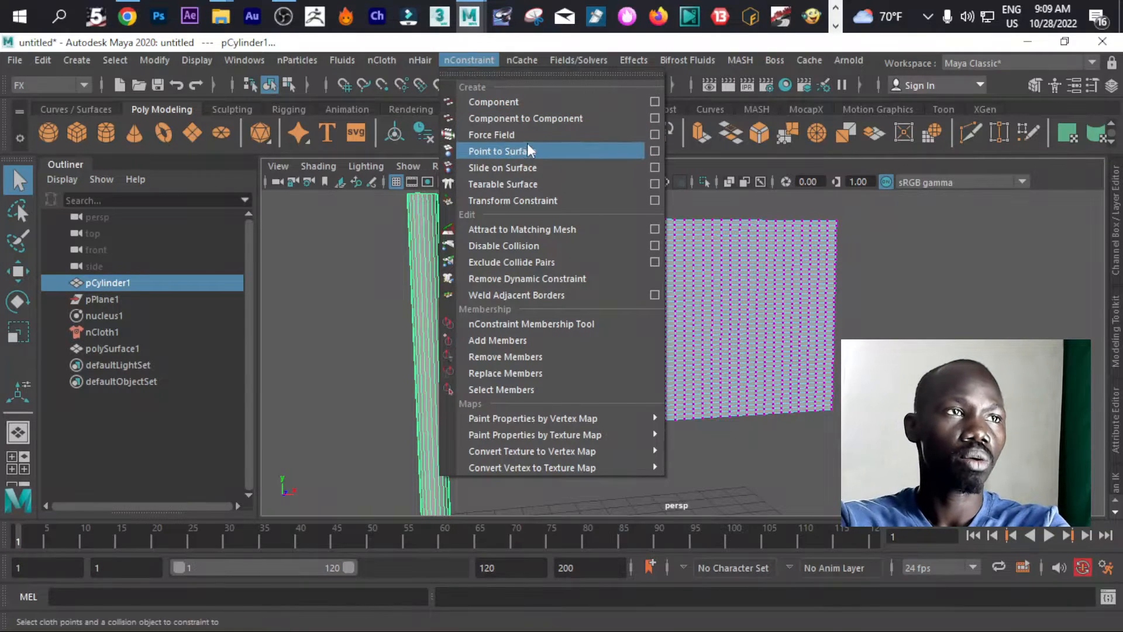
left_click(543, 150)
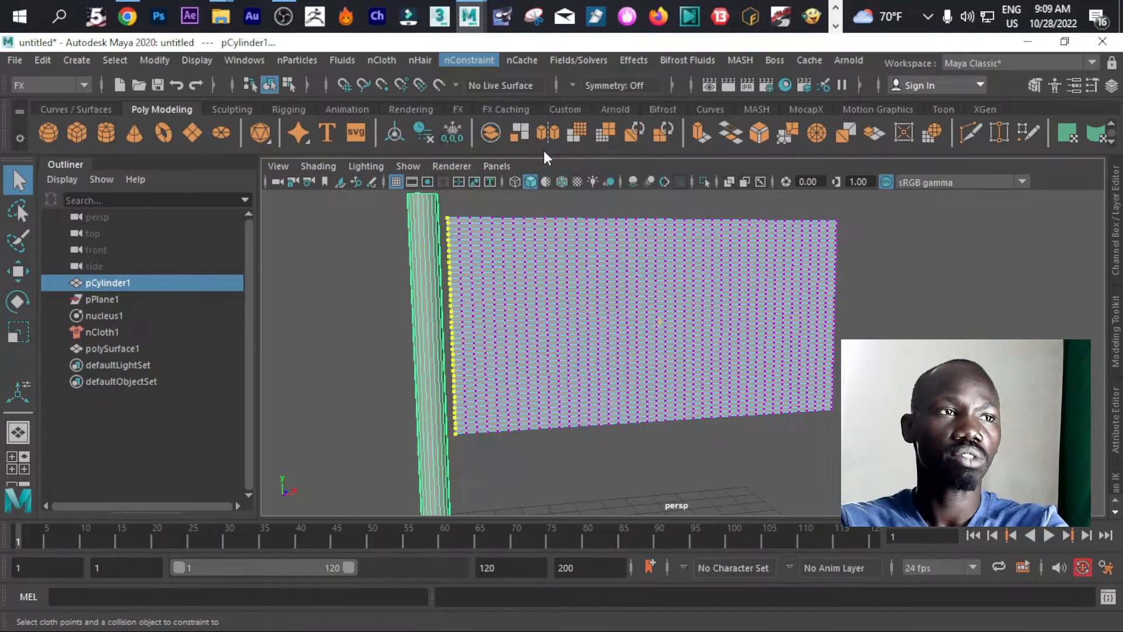
scroll(467, 273, "up", 4)
middle_click_drag(436, 272, 663, 284, "alt")
scroll(661, 285, "down", 1)
left_click_drag(589, 310, 537, 315, "alt")
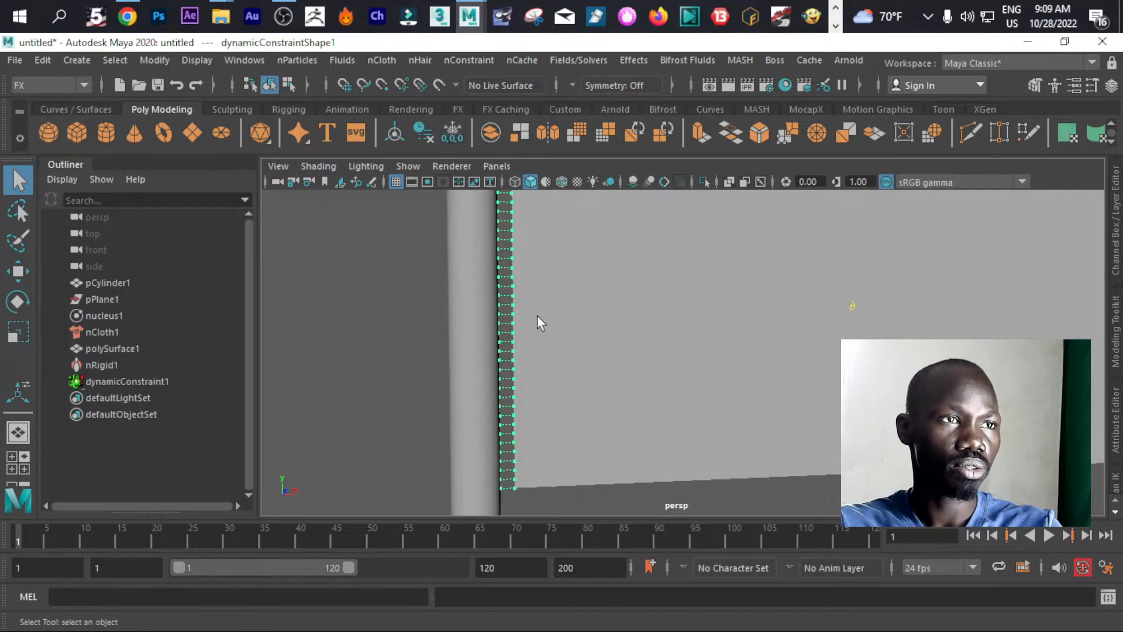
- Play the simulation to check the flag's new constraint to the pole, stop it and rewind to the first frame
scroll(537, 314, "up", 2)
scroll(513, 319, "down", 4)
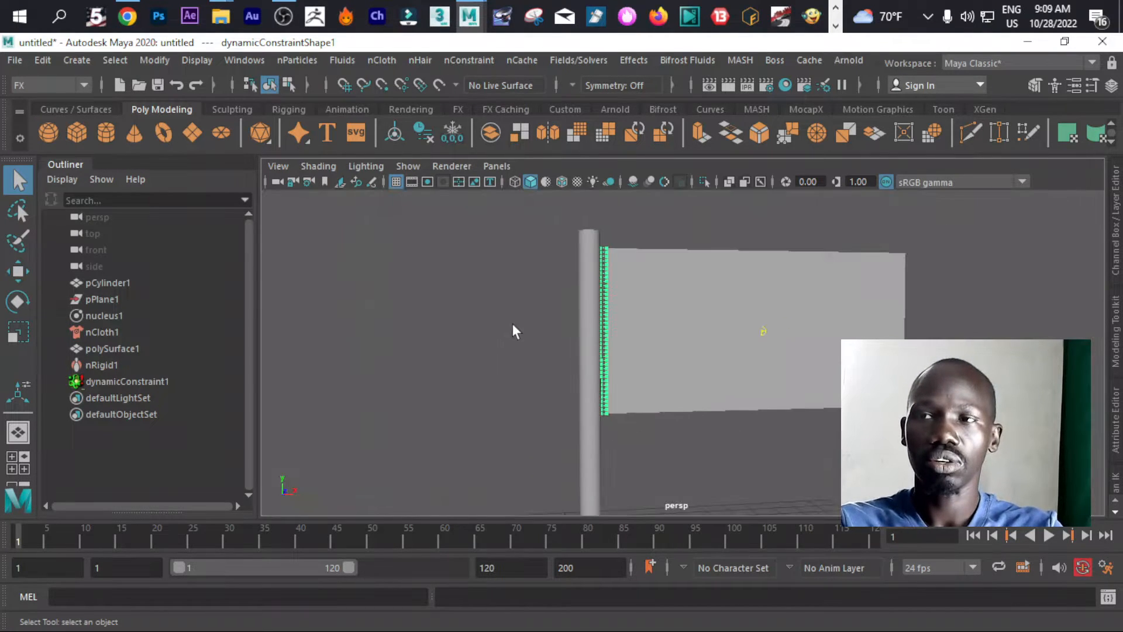
middle_click_drag(534, 308, 417, 306, "alt")
scroll(456, 308, "down", 2)
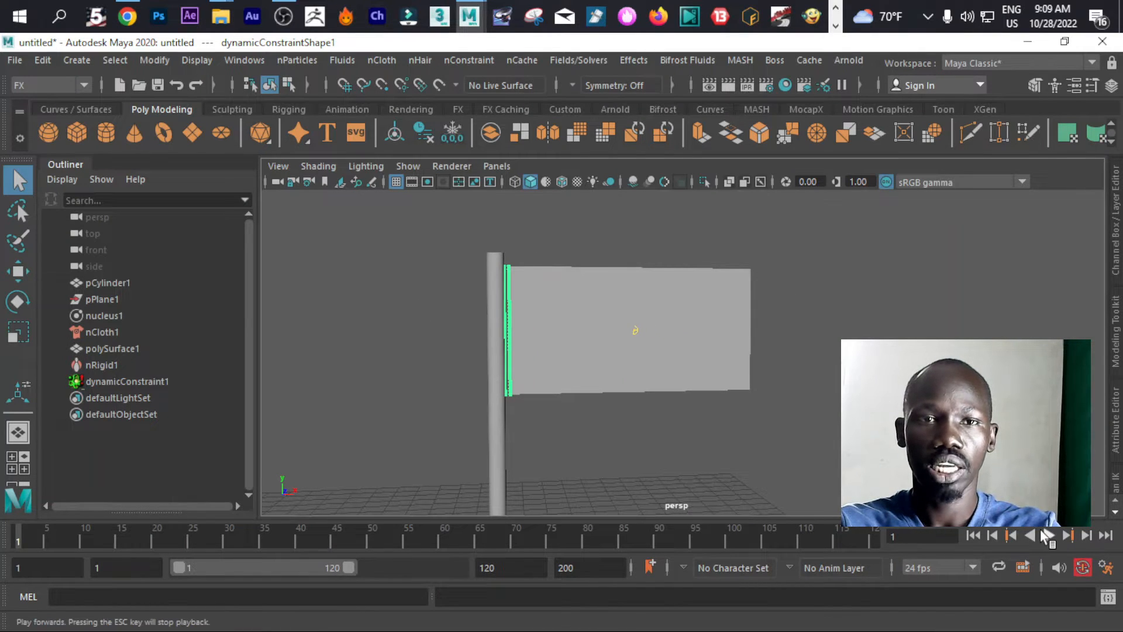
left_click(1047, 535)
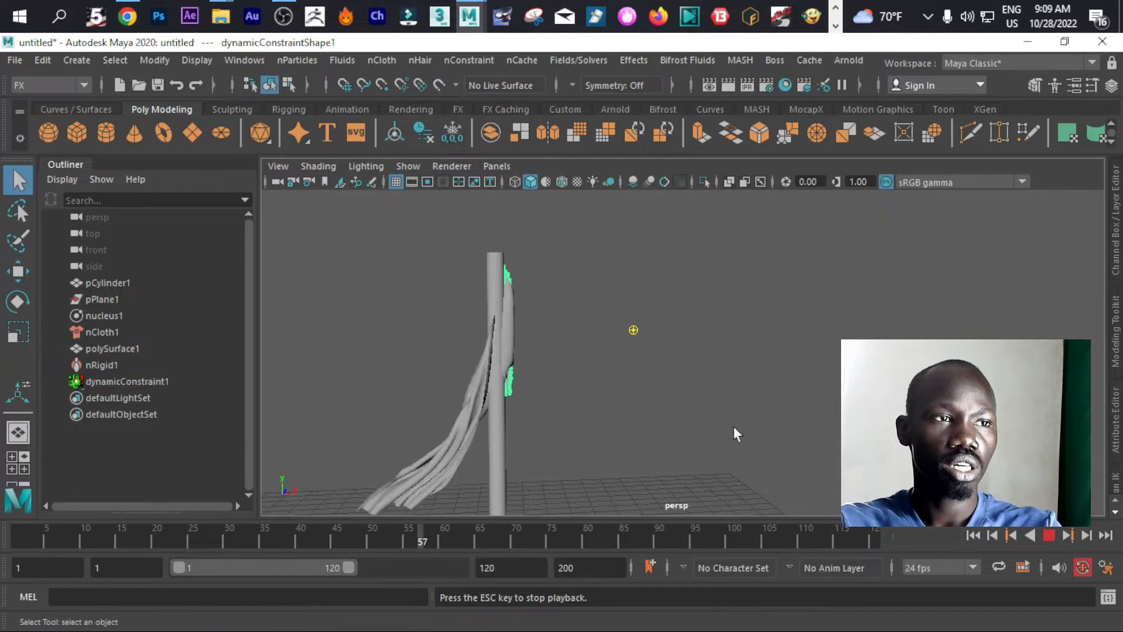
scroll(725, 426, "up", 4)
left_click_drag(657, 433, 603, 370, "alt")
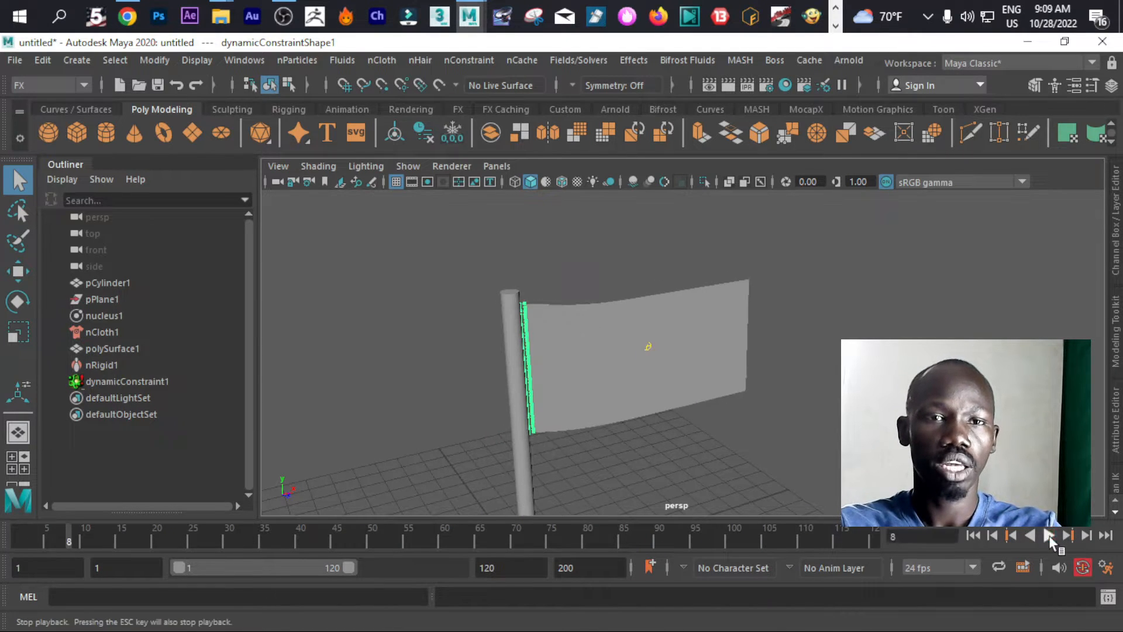
left_click(972, 536)
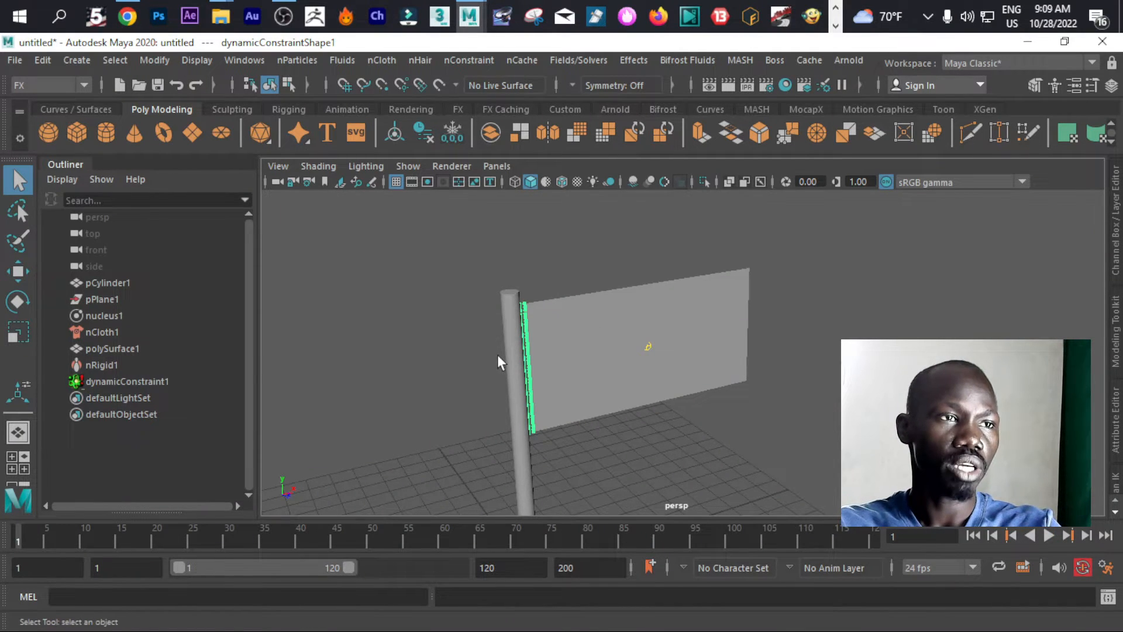
- Select the cylinder pole and make it a passive collider for the nCloth flag
left_click(508, 321)
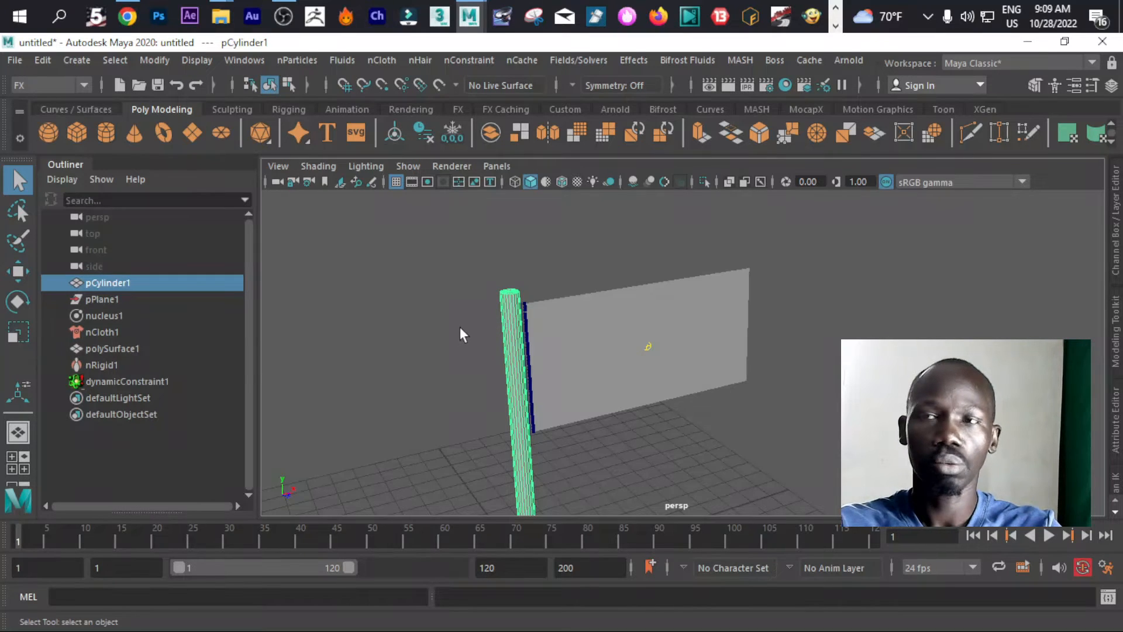
scroll(460, 327, "up", 4)
scroll(549, 304, "down", 6)
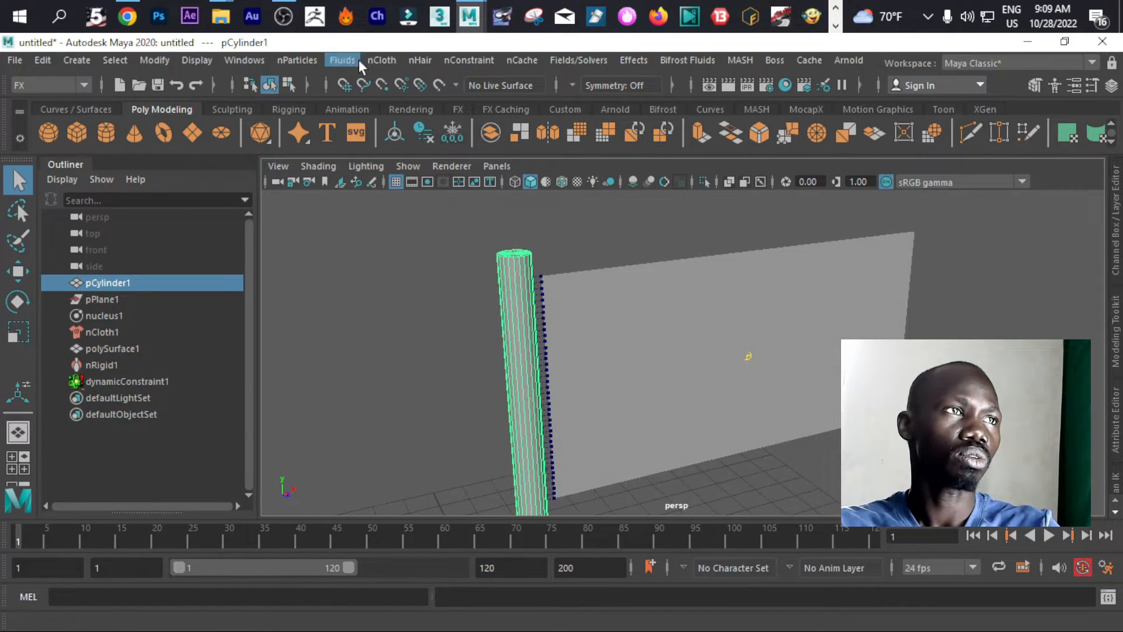
left_click(379, 59)
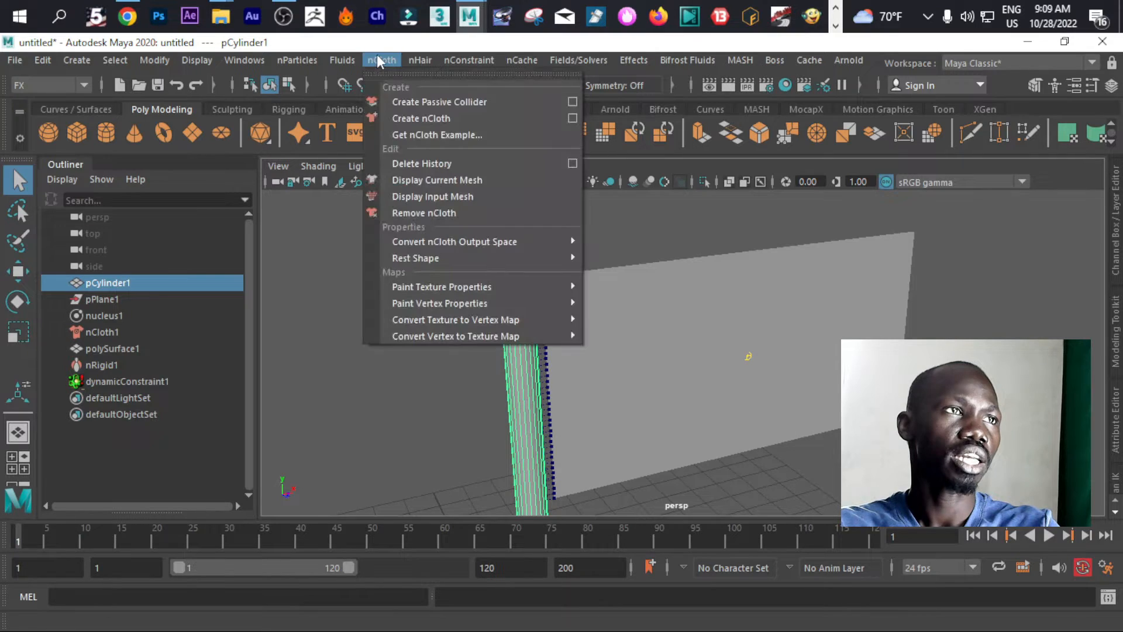
left_click(461, 104)
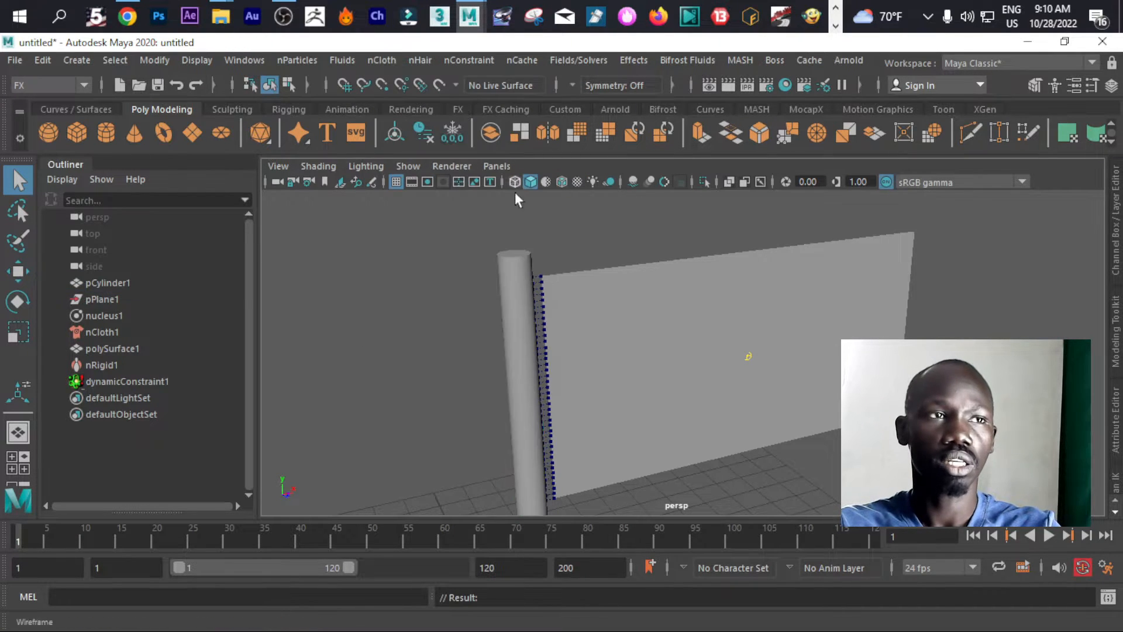
- Play the simulation, examine from several sides how the flag hangs and collides with the pole, and stop playback
left_click_drag(757, 390, 582, 393, "alt")
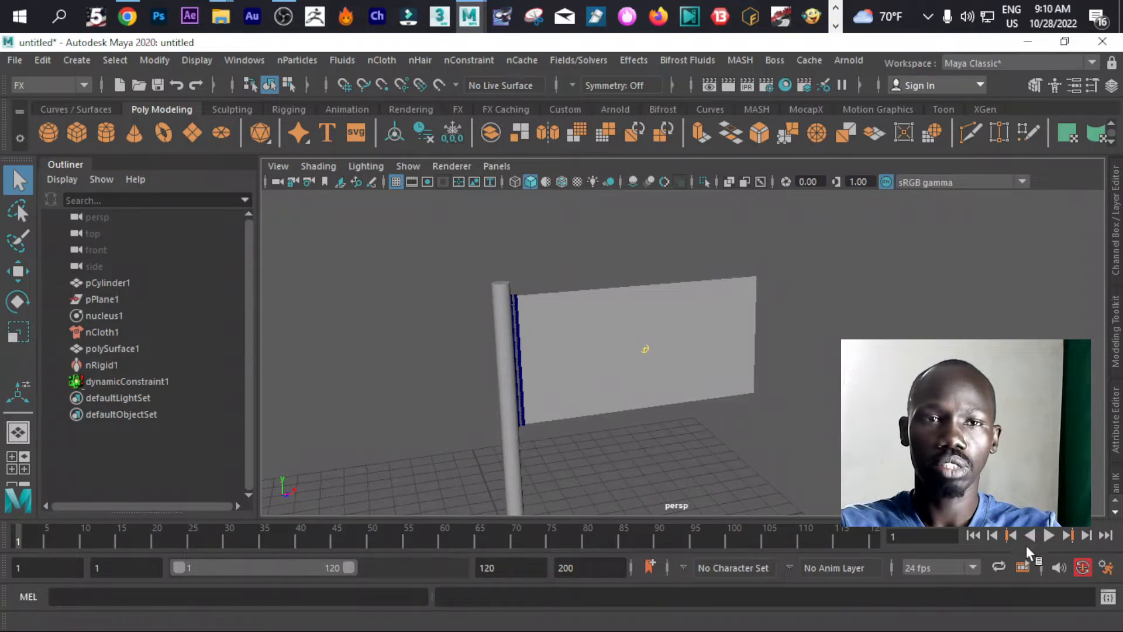
left_click(1049, 536)
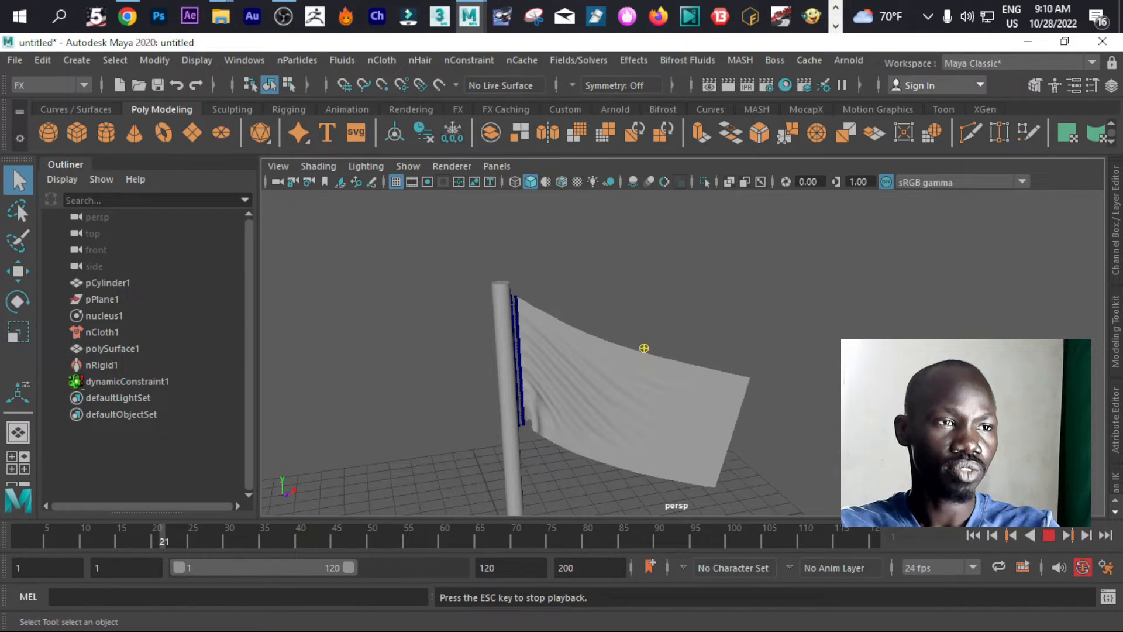
left_click_drag(835, 355, 857, 318, "alt")
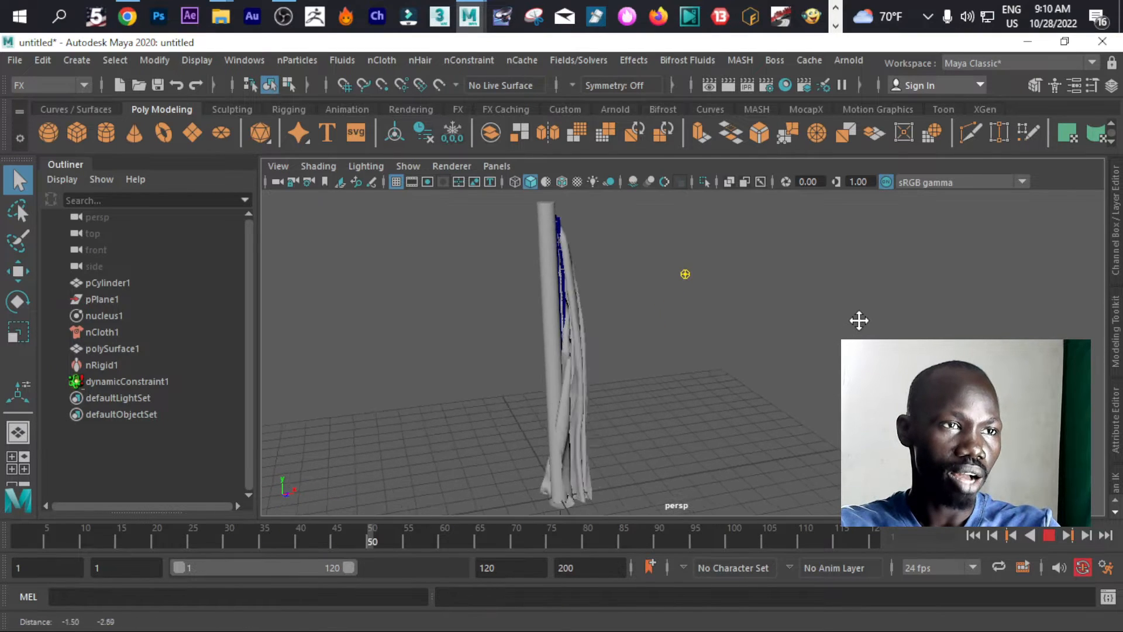
left_click(562, 341)
left_click_drag(570, 332, 703, 354, "alt")
key("f")
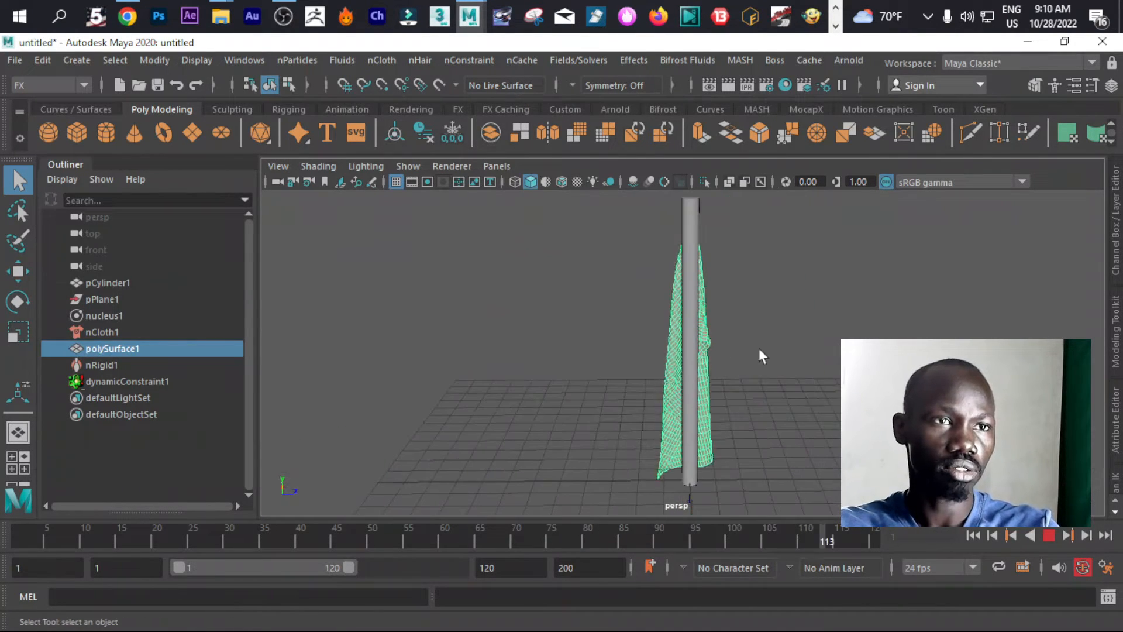
left_click_drag(798, 366, 606, 388, "alt")
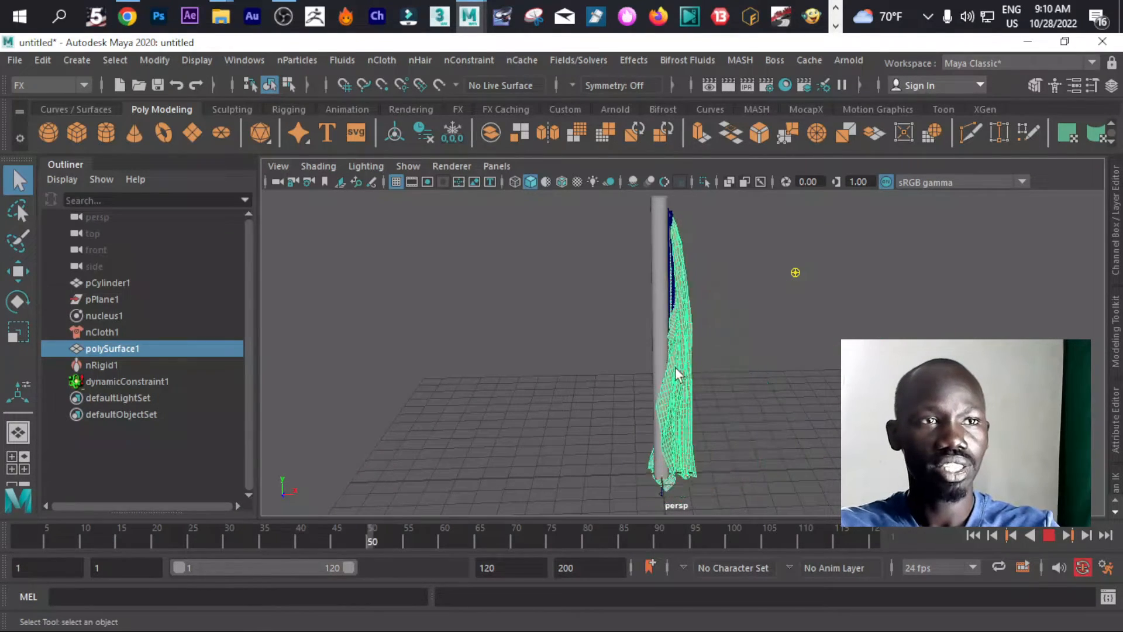
mouse_move(737, 401)
left_mouse_down("alt")
mouse_move(785, 399)
mouse_move(597, 394)
left_mouse_up("alt")
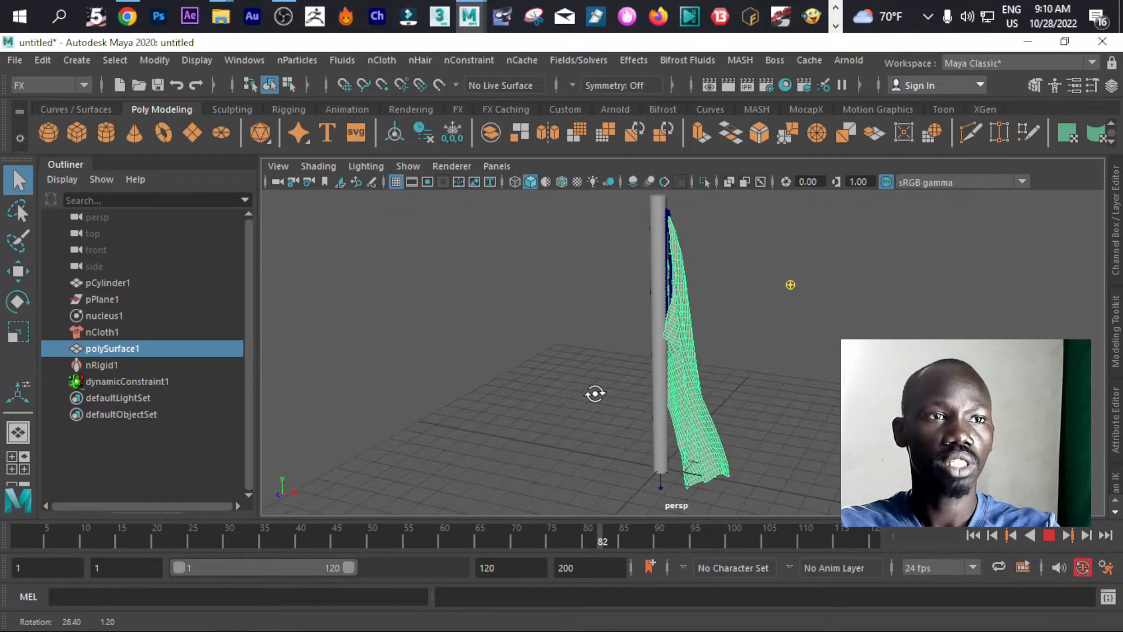
left_click(1049, 535)
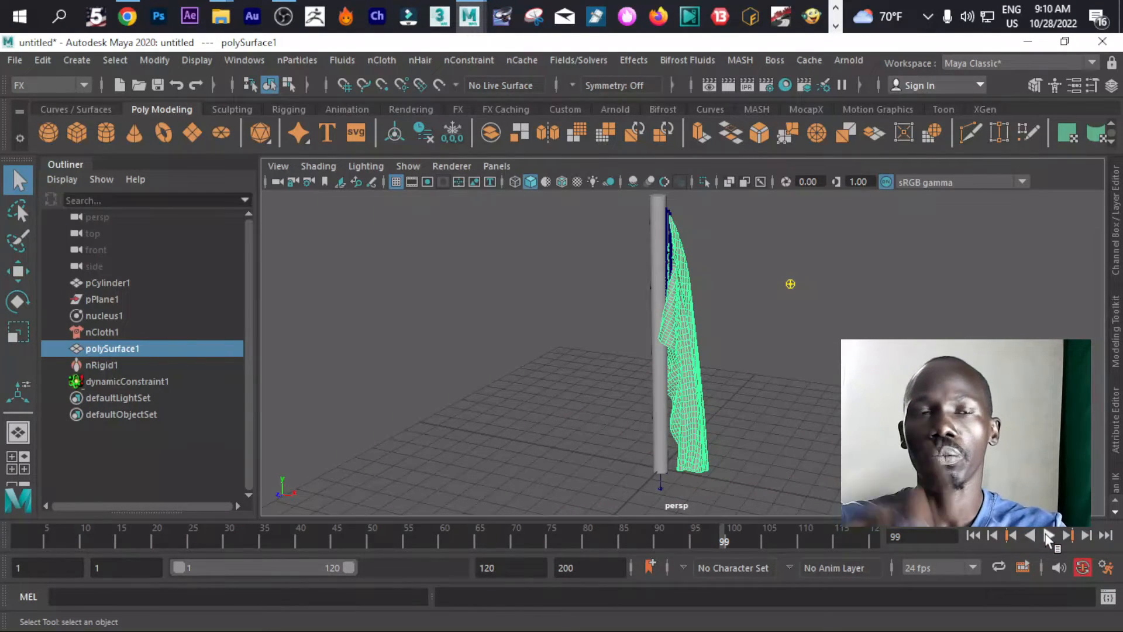
- Rewind the simulation to the first frame and clear the flag selection
right_click_drag(790, 283, 733, 312, "alt")
middle_click_drag(994, 444, 859, 435, "alt")
right_click_drag(859, 436, 959, 451, "alt")
mouse_move(799, 451)
left_mouse_down("alt")
mouse_move(727, 451)
mouse_move(810, 441)
left_mouse_up("alt")
left_click(973, 535)
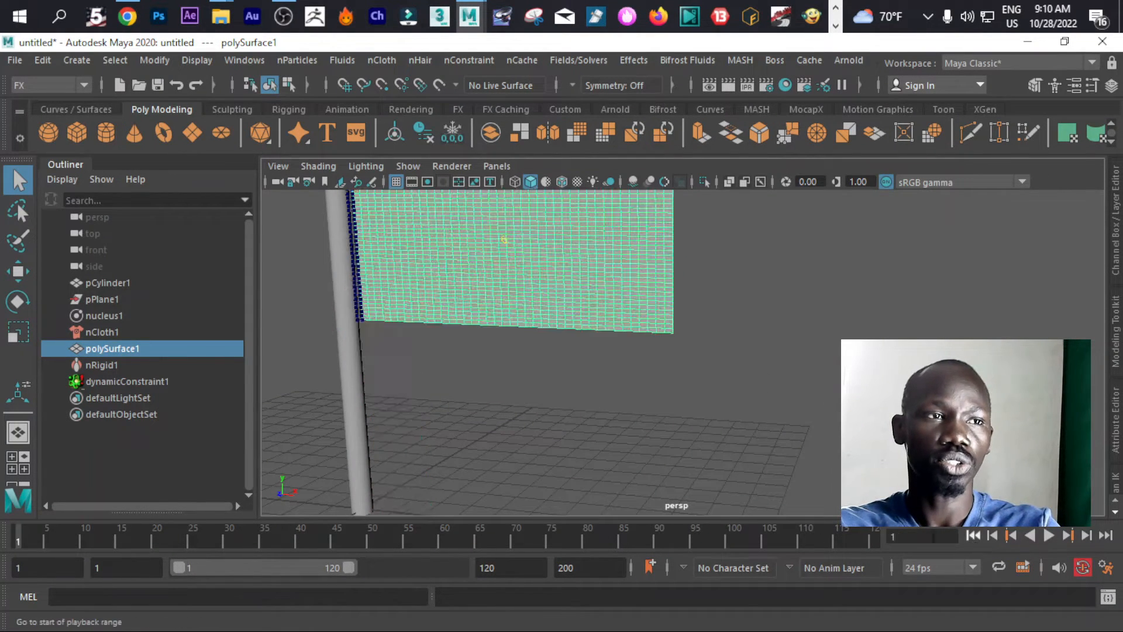
left_click(775, 357)
middle_click_drag(772, 339, 830, 389, "alt")
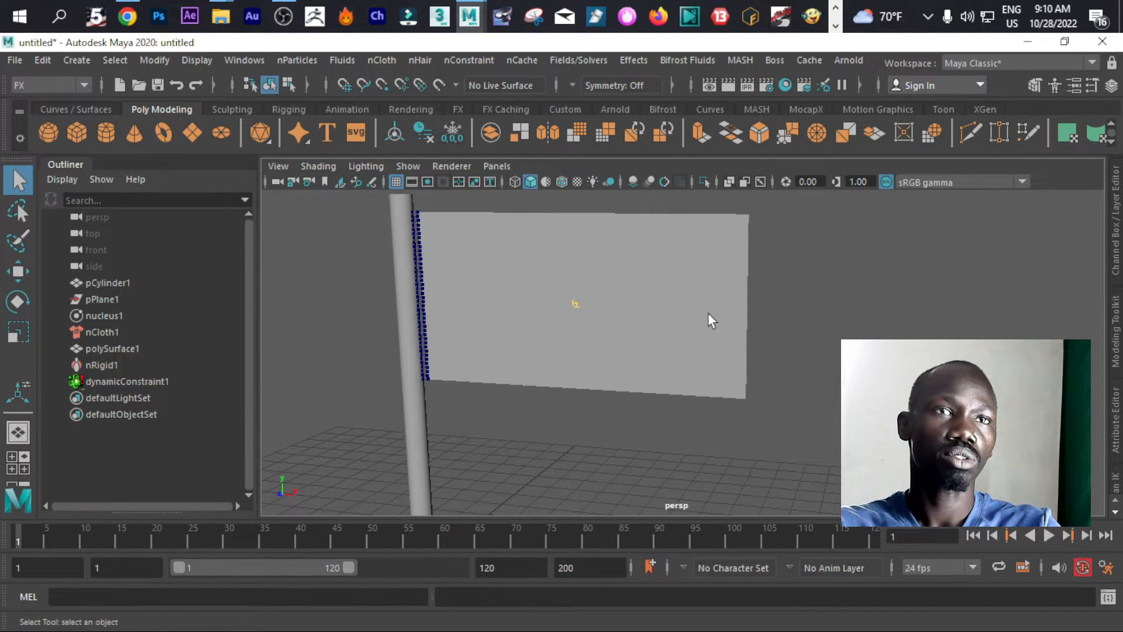
- Open the attributes of the nucleus1 solver at its Gravity and Wind settings
left_click(669, 302)
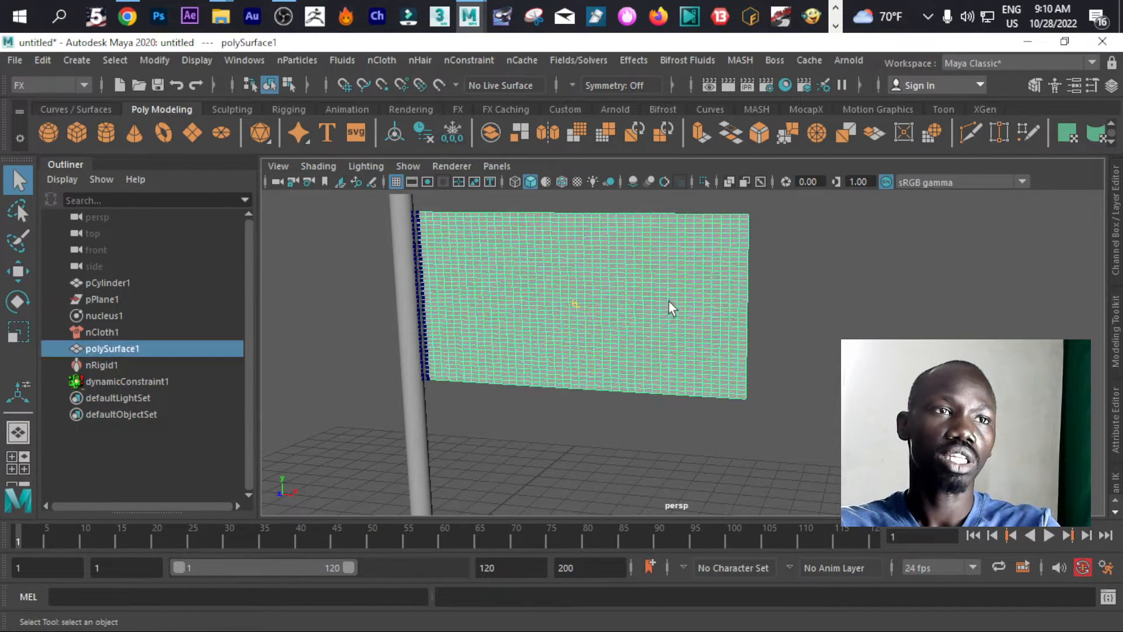
left_click(1075, 85)
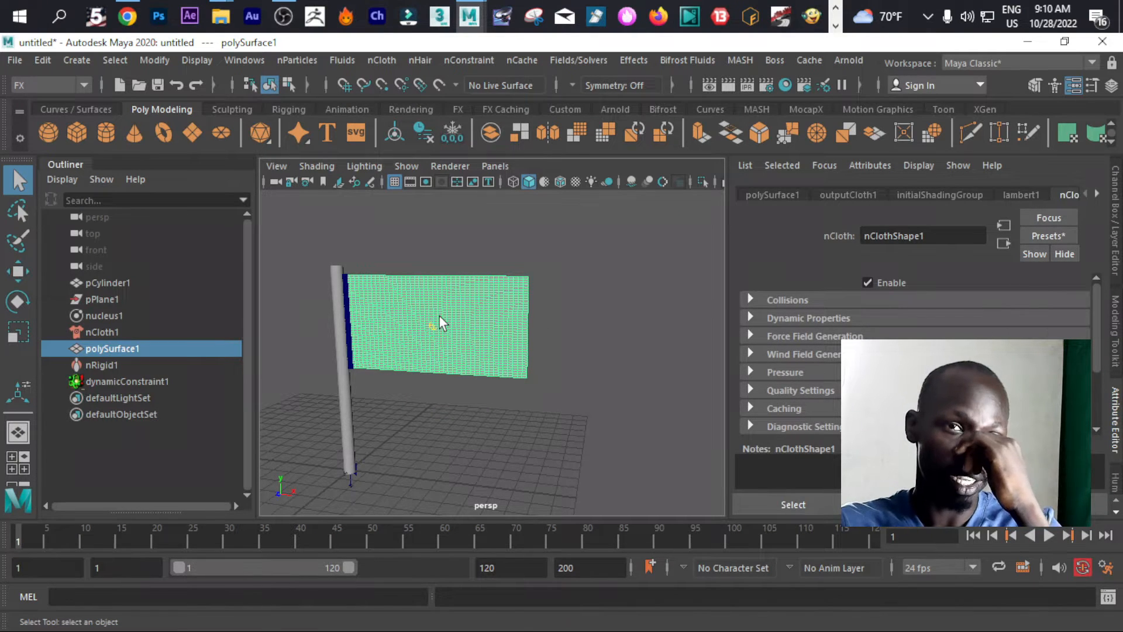
left_click(120, 316)
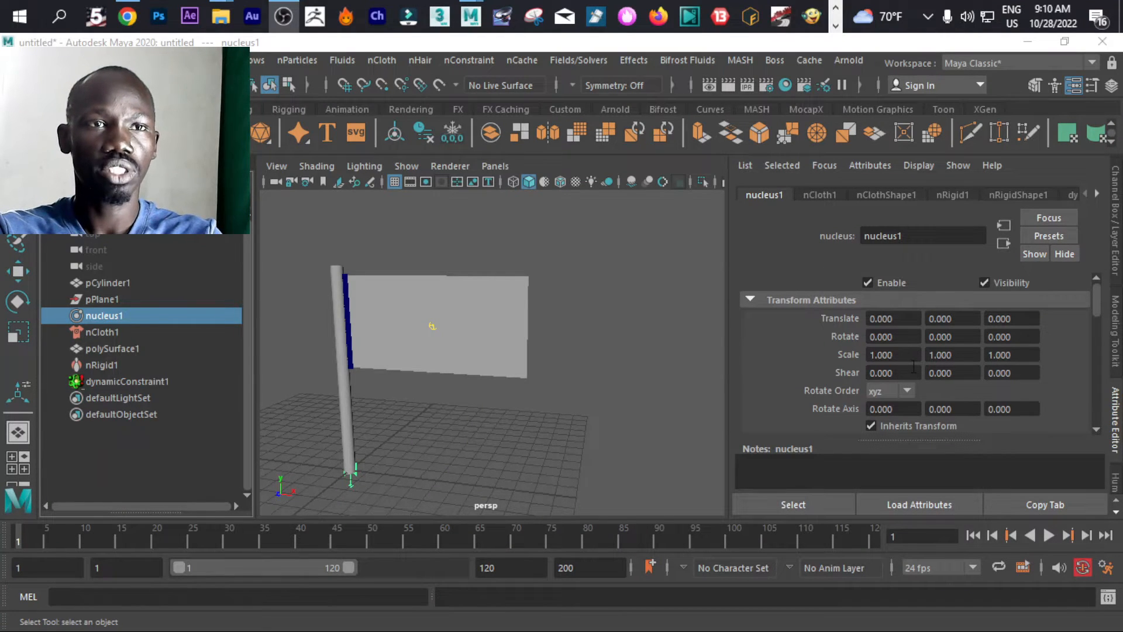
left_click(876, 372)
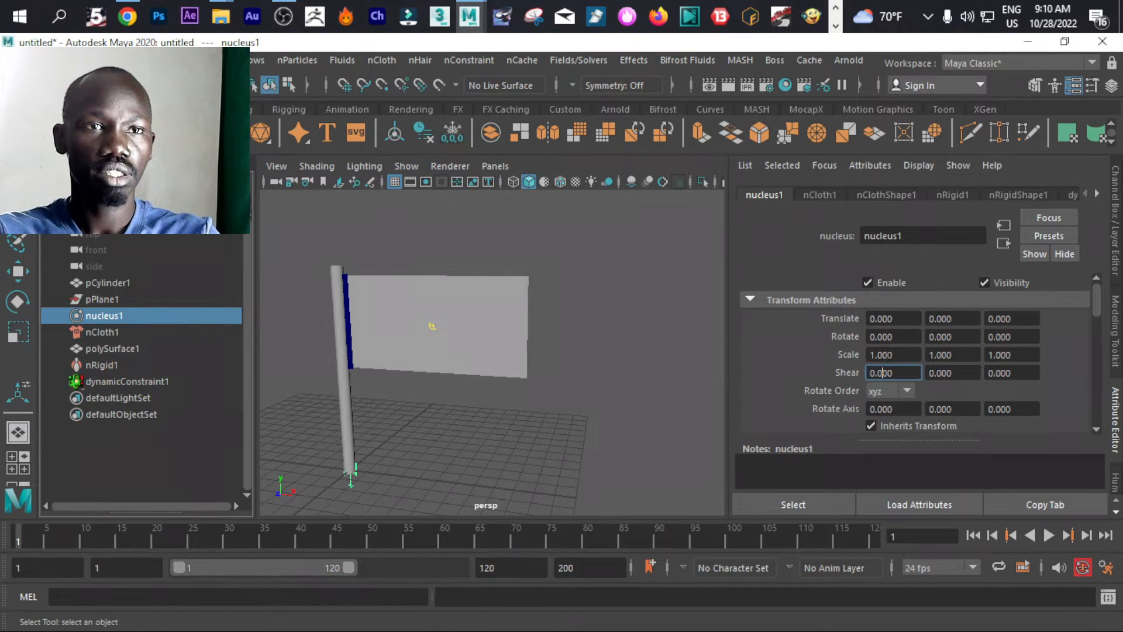
scroll(812, 378, "down", 8)
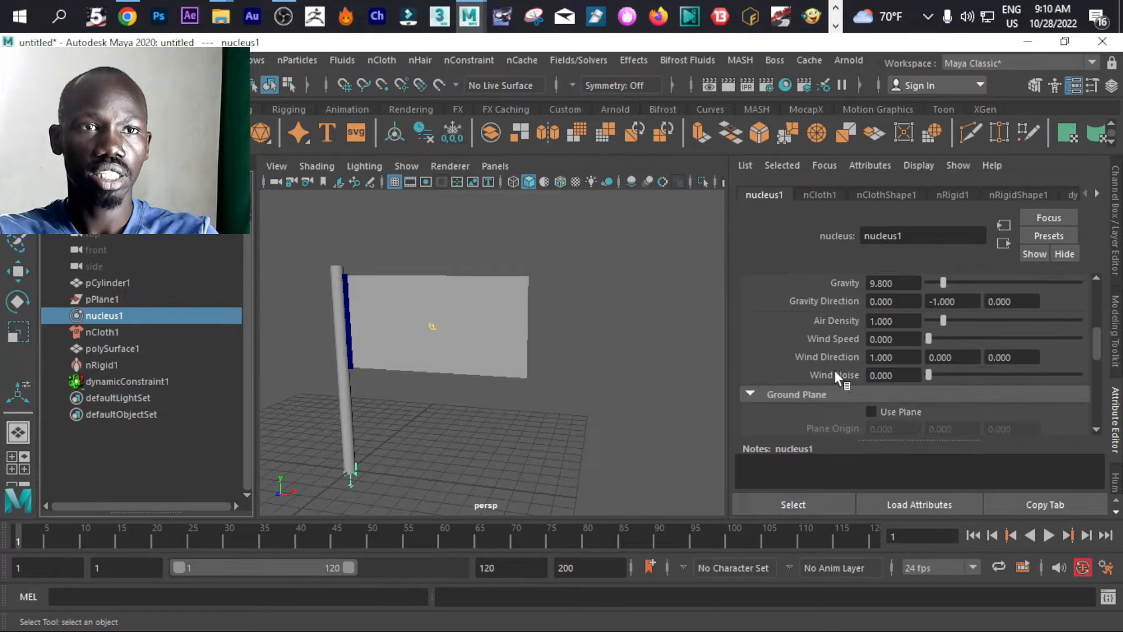
scroll(902, 324, "up", 2)
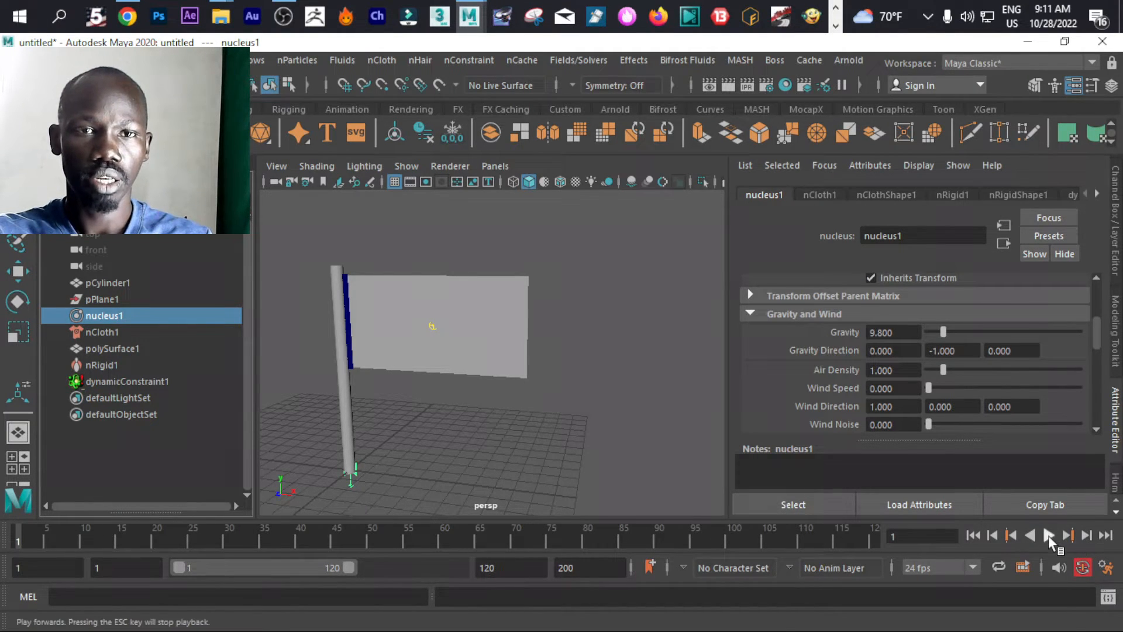
- Play the simulation with the nucleus Gravity Direction Y set to 1, stop it and rewind to the first frame
left_click(1048, 535)
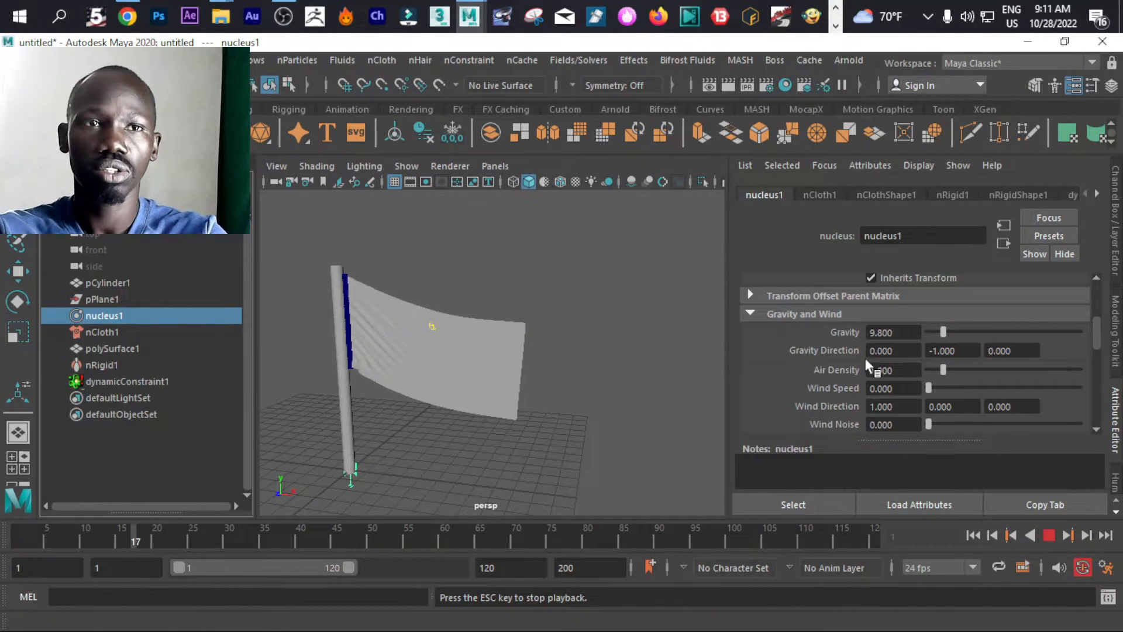
left_click(936, 351)
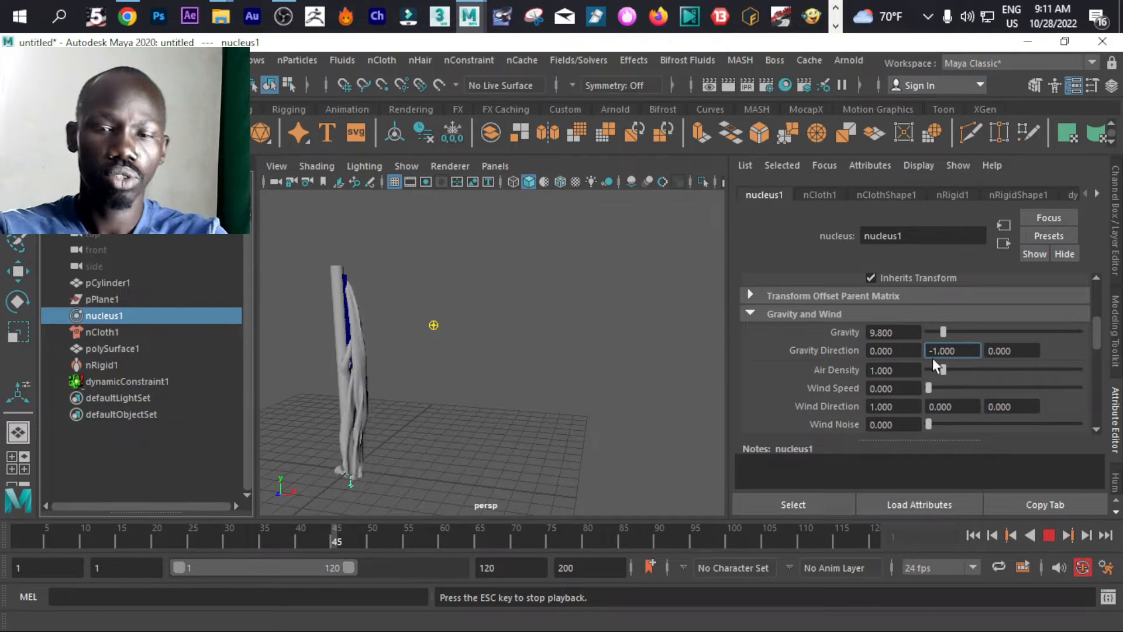
key("BackSpace")
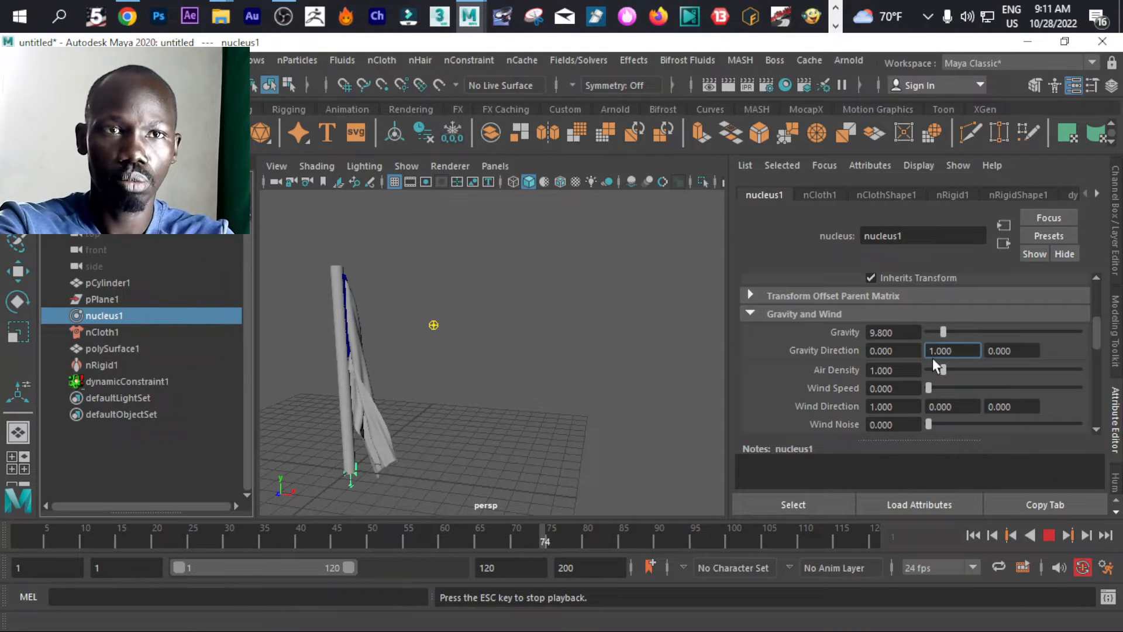
key("Return")
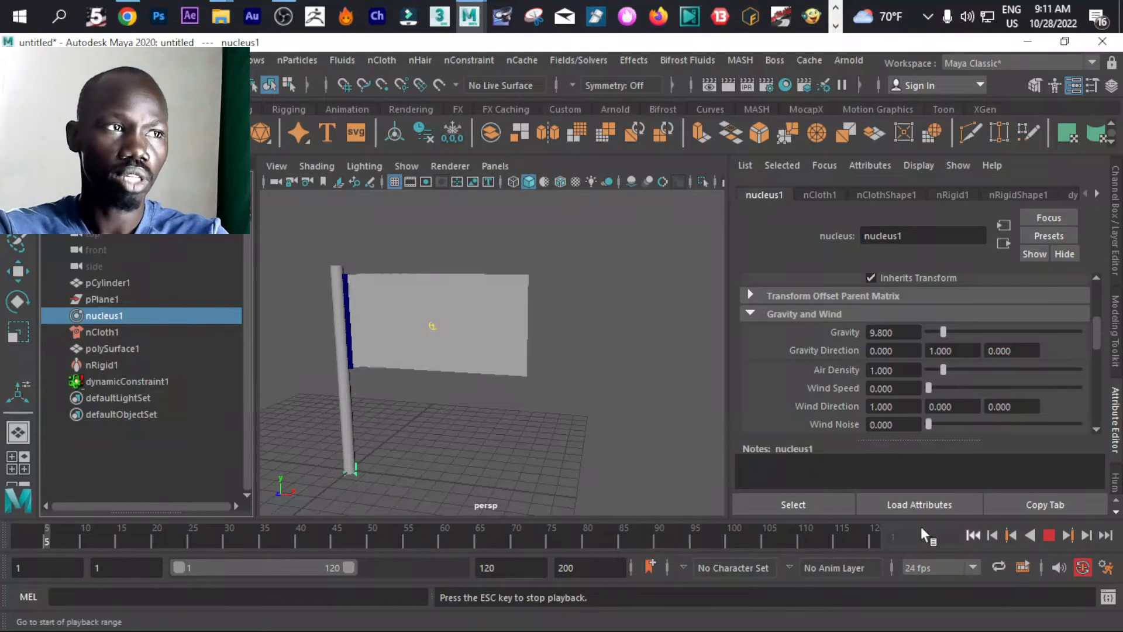
left_click_drag(316, 308, 489, 379, "alt")
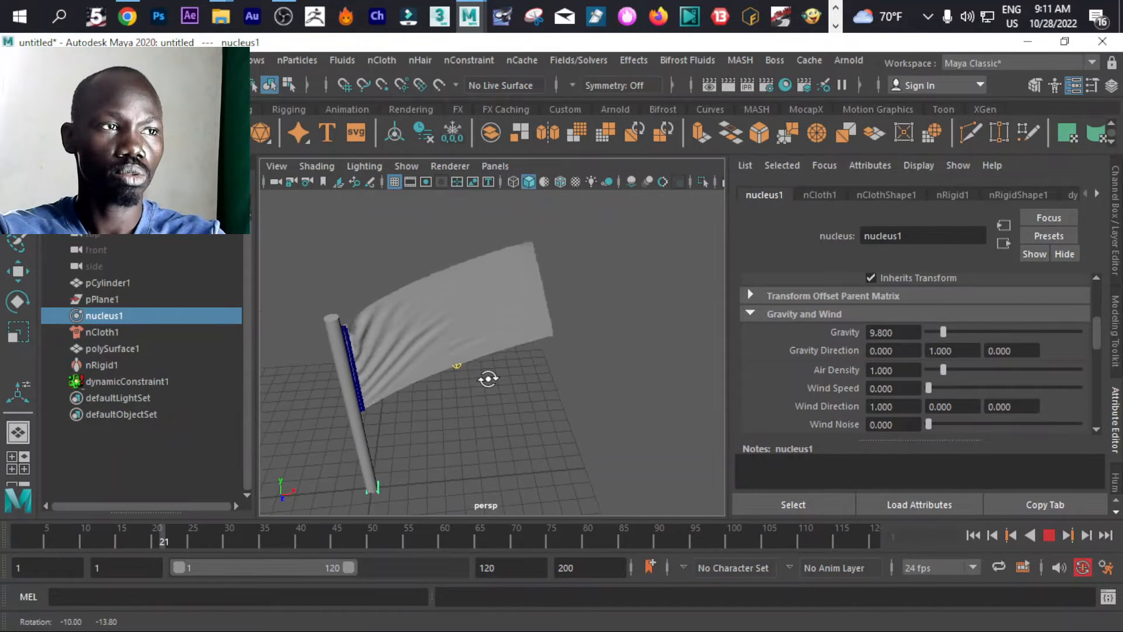
left_click(1051, 535)
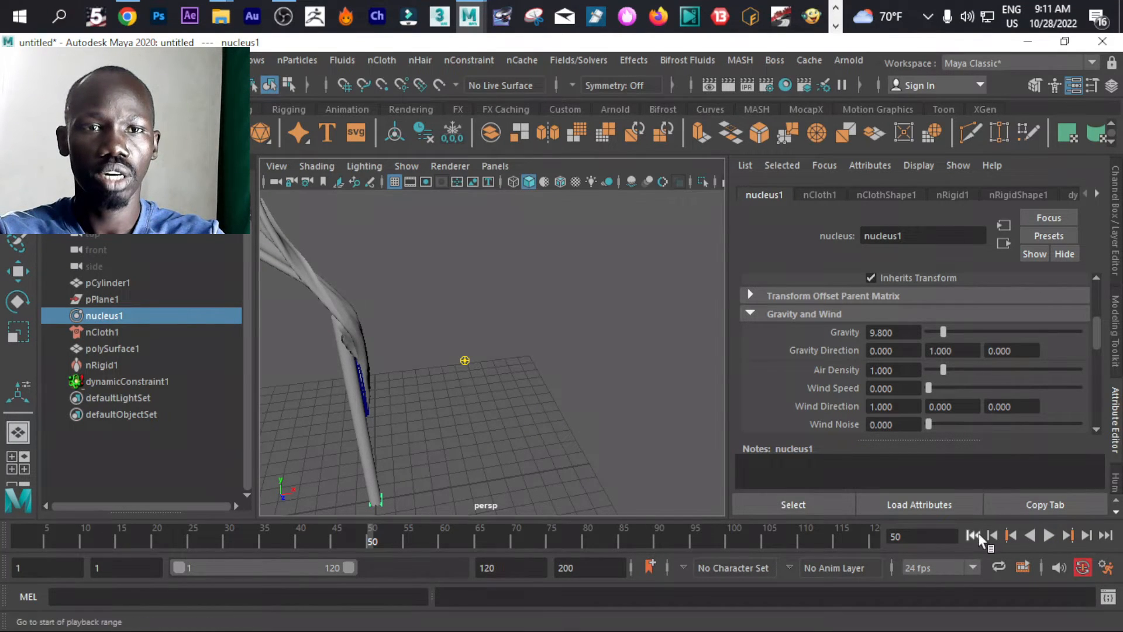
left_click(974, 535)
- Restart the simulation and set the nucleus Gravity Direction to 0 in Y and 1 in Z
left_click(1048, 537)
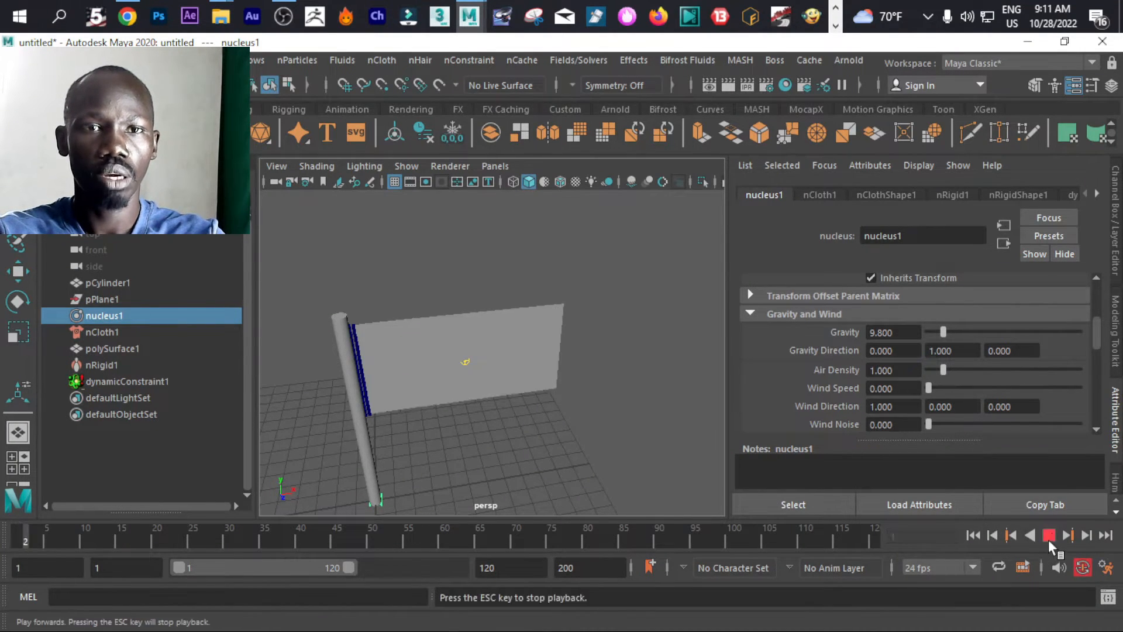
left_click(935, 350)
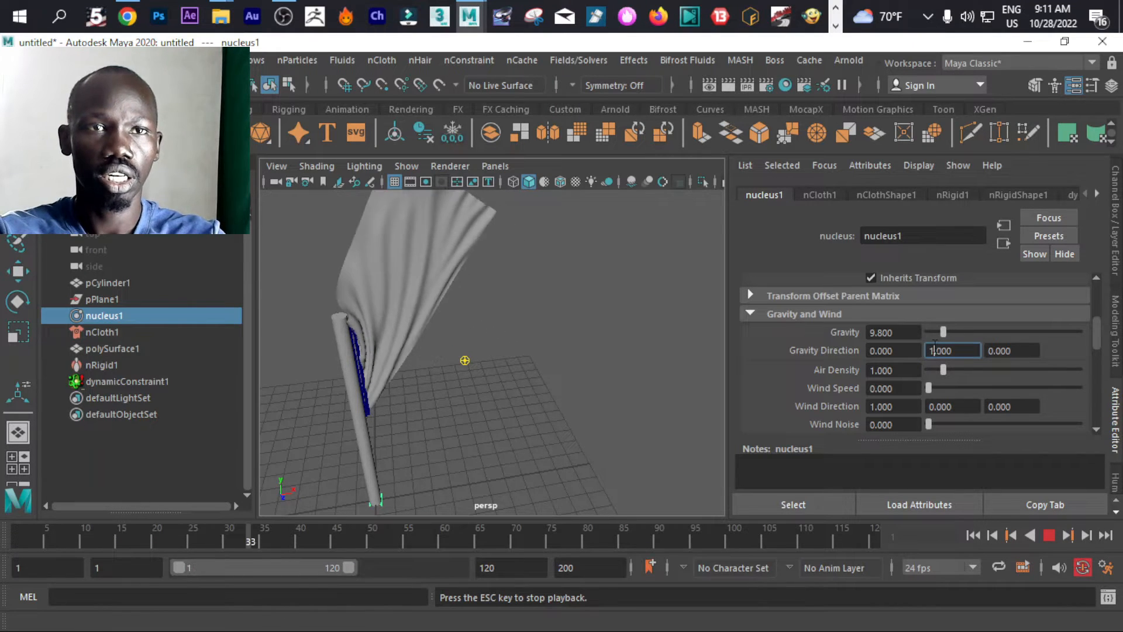
key("BackSpace")
type("0")
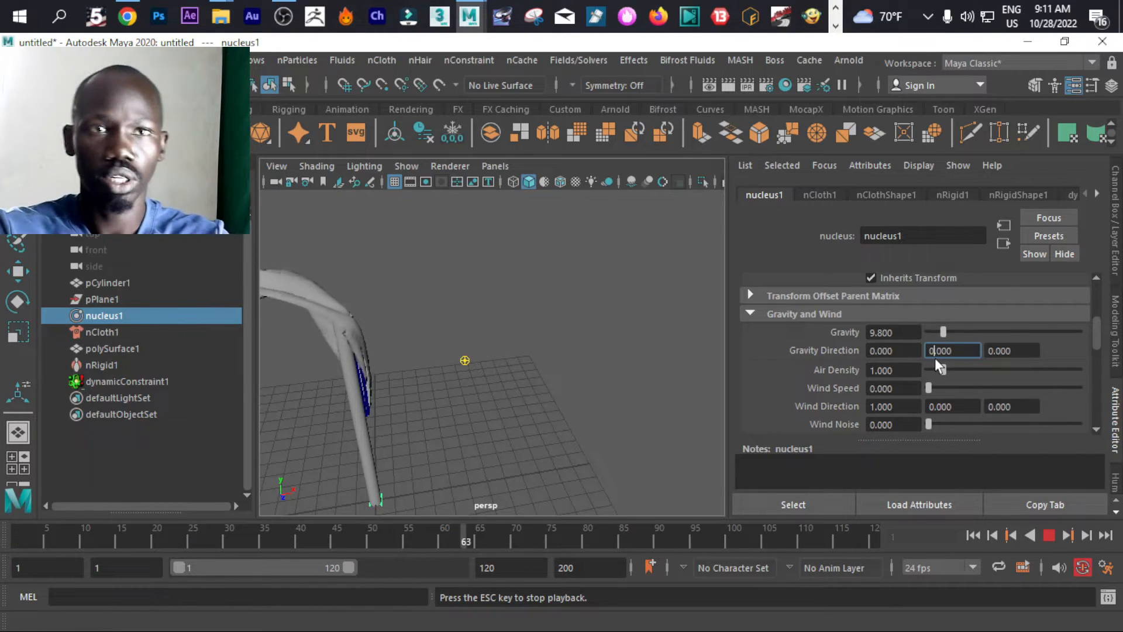
left_click(993, 347)
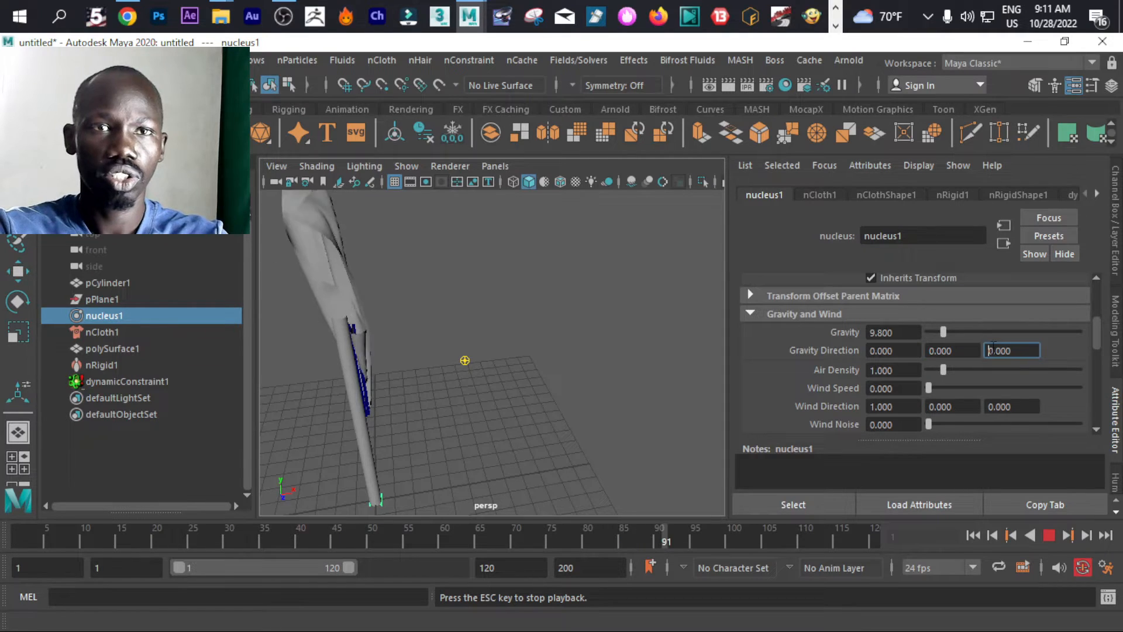
key("BackSpace")
type("1")
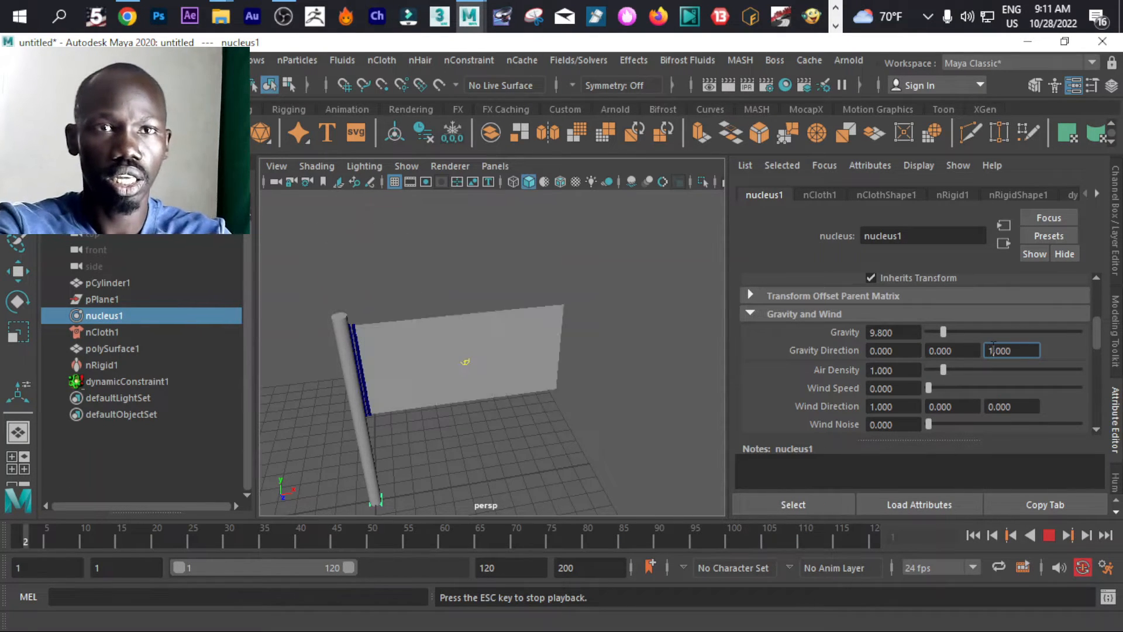
- Examine the playing flag simulation around the pole from several angles and select the flag
left_click_drag(546, 409, 573, 407, "alt")
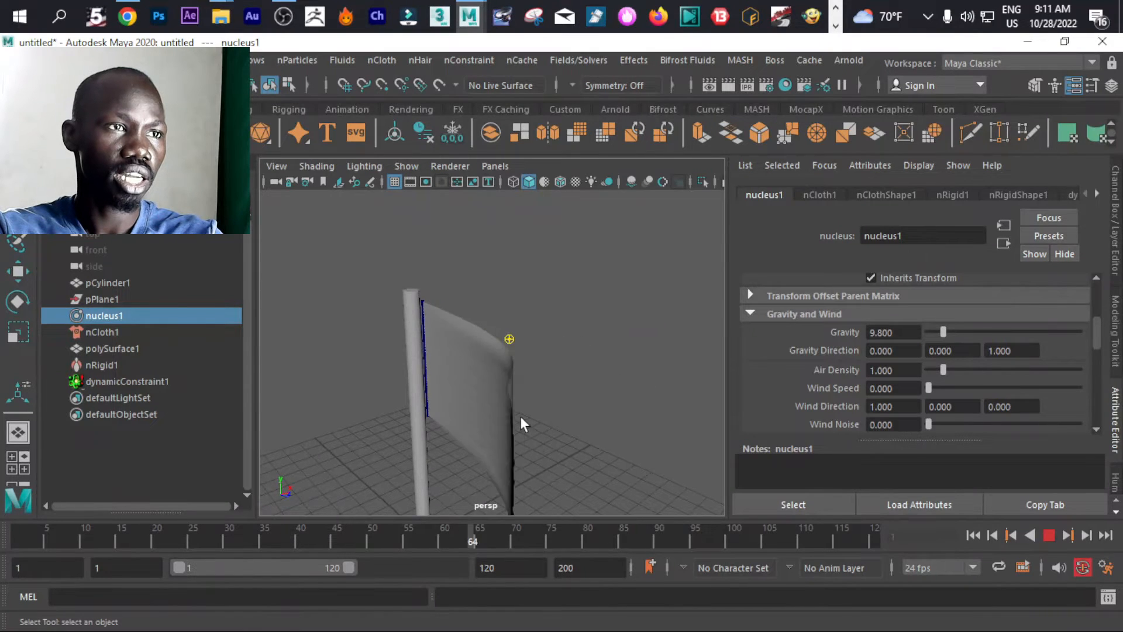
left_click_drag(504, 423, 573, 377, "alt")
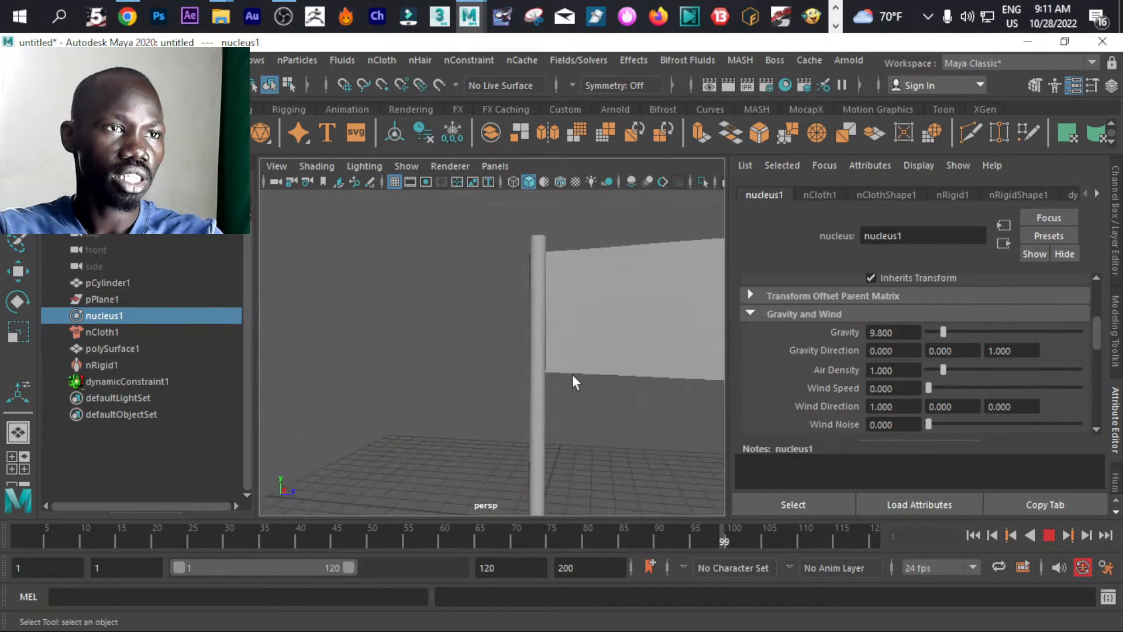
middle_click_drag(572, 378, 378, 396, "alt")
left_click_drag(401, 419, 426, 433, "alt")
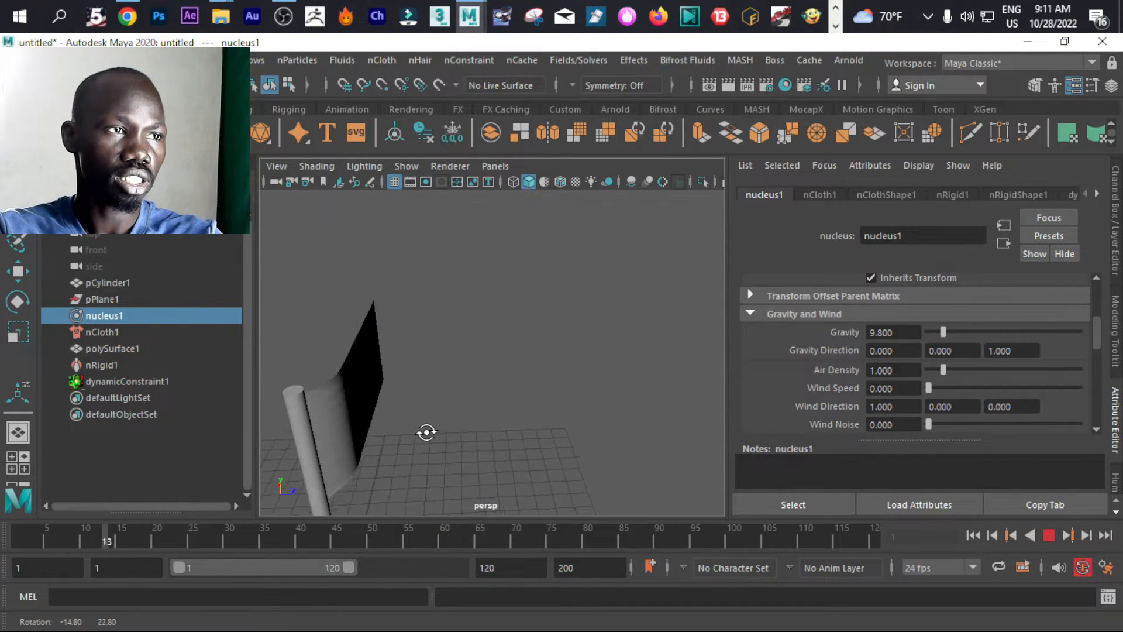
left_click(351, 397)
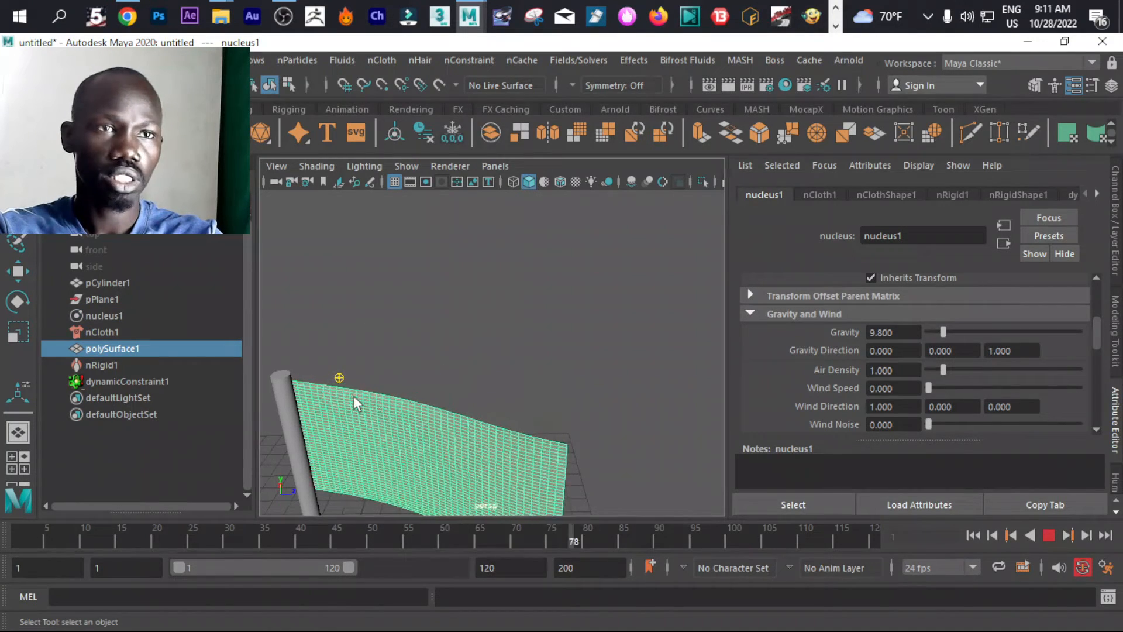
- Set the nucleus Gravity Direction Z to -1 while the flag simulation plays
left_click(990, 351)
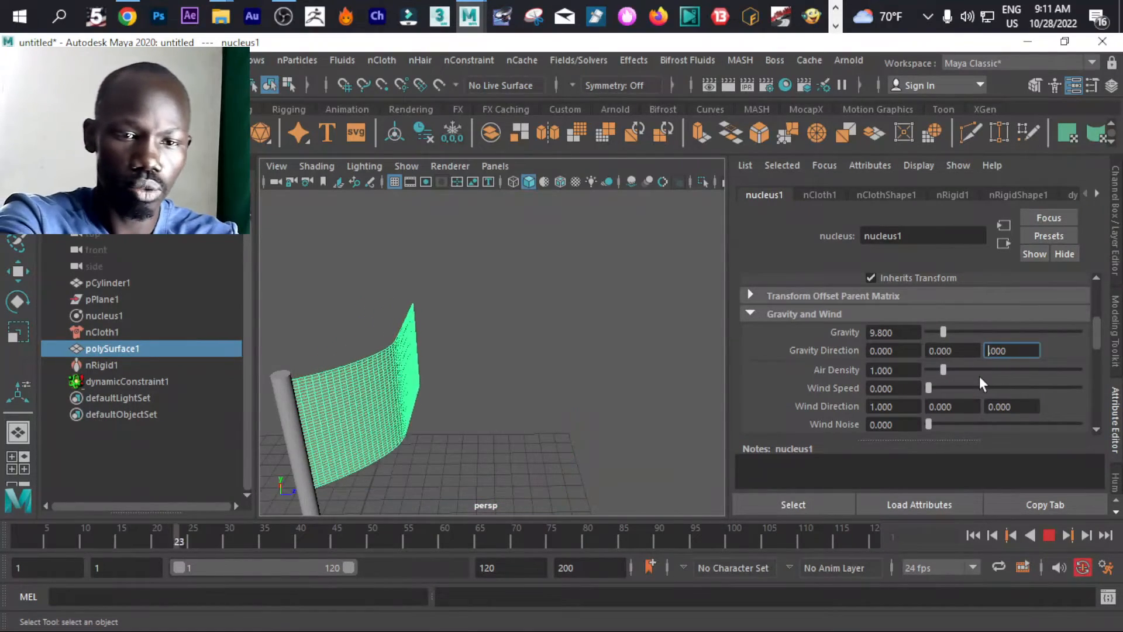
type("-")
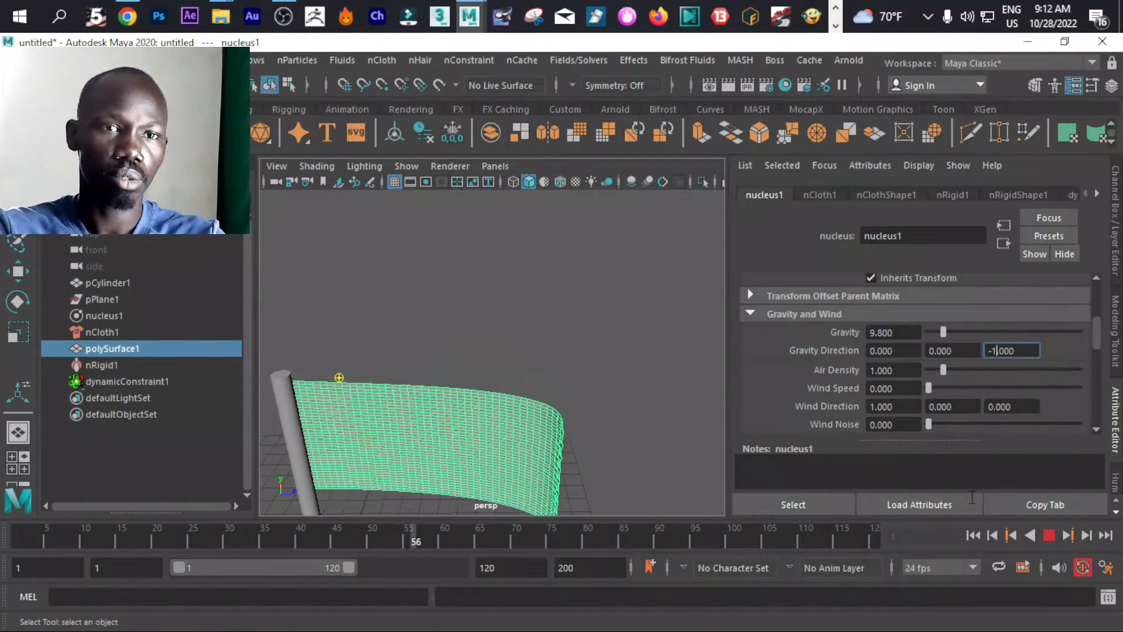
left_click(973, 535)
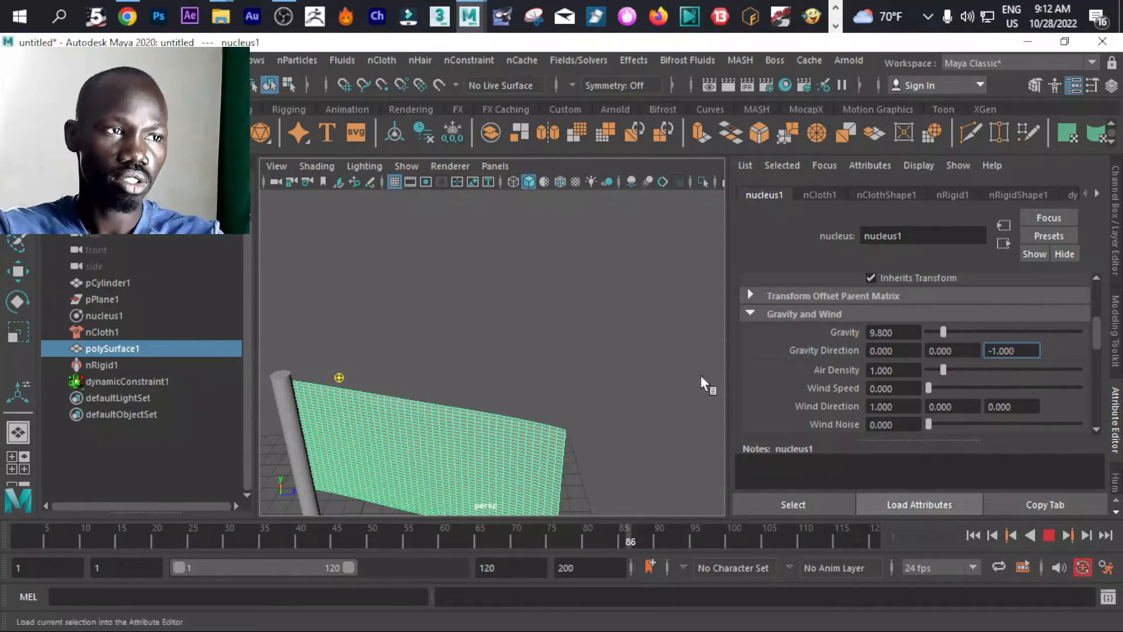
left_click_drag(700, 374, 669, 405, "alt")
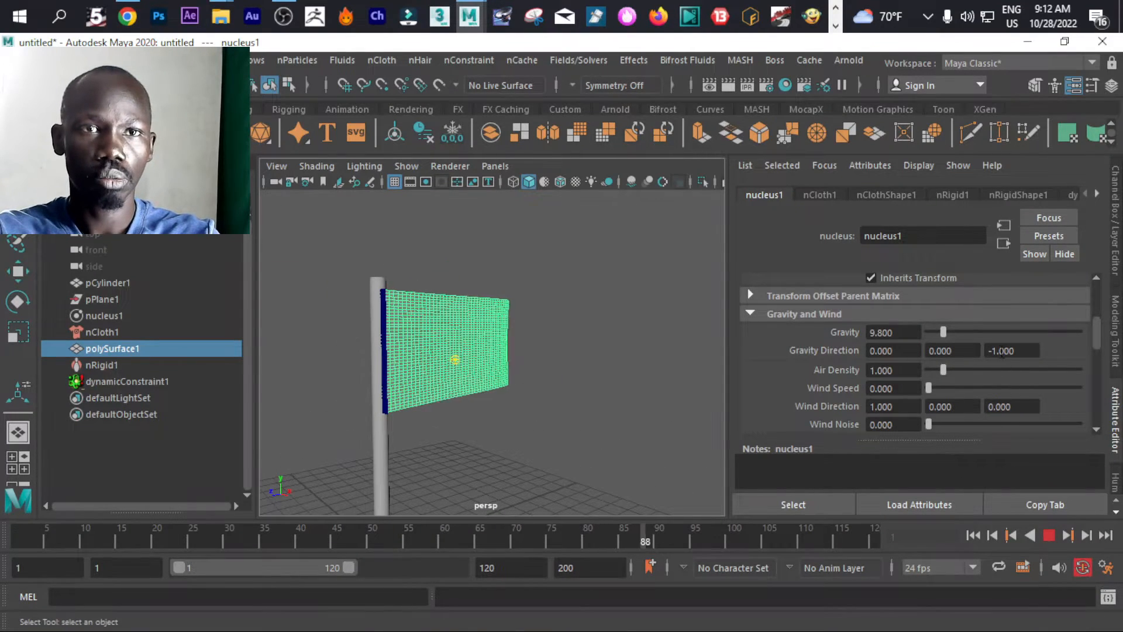
- Set the nucleus Gravity Direction to 0 in Z and 1 in Y, then stop the playback
left_click(1002, 351)
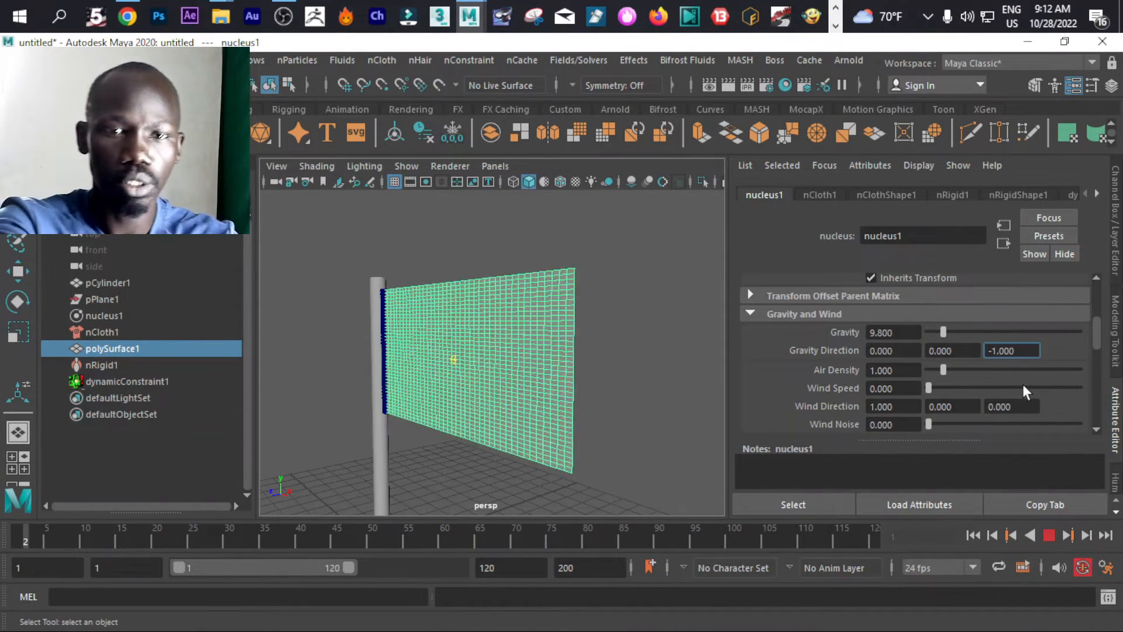
key("BackSpace")
key("BackSpace")
type("0")
key("Return")
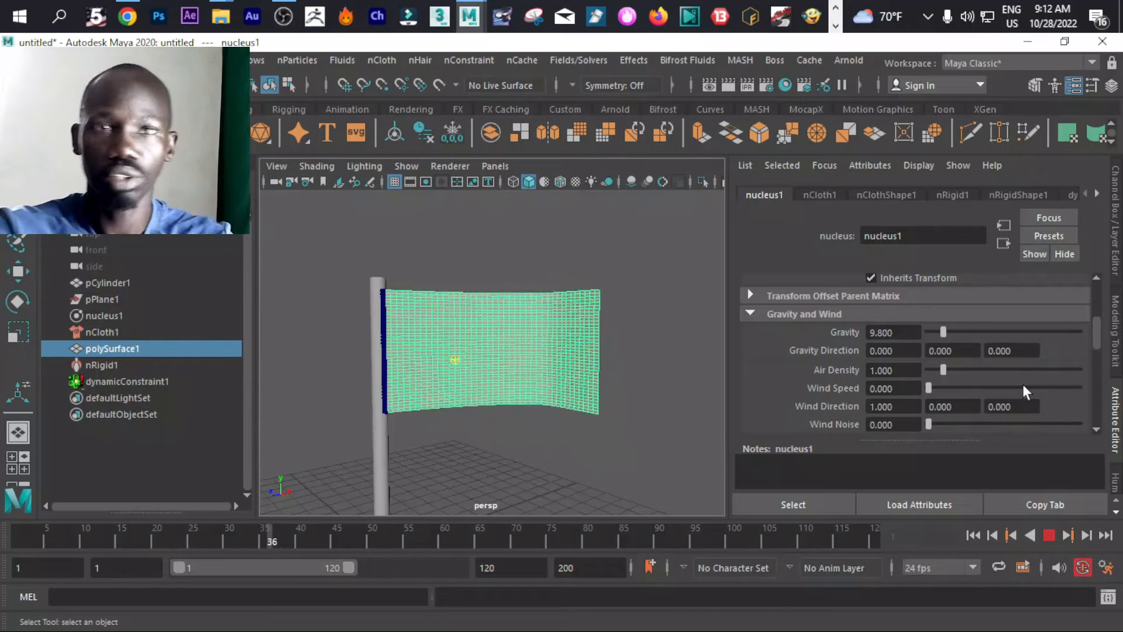
left_click(939, 351)
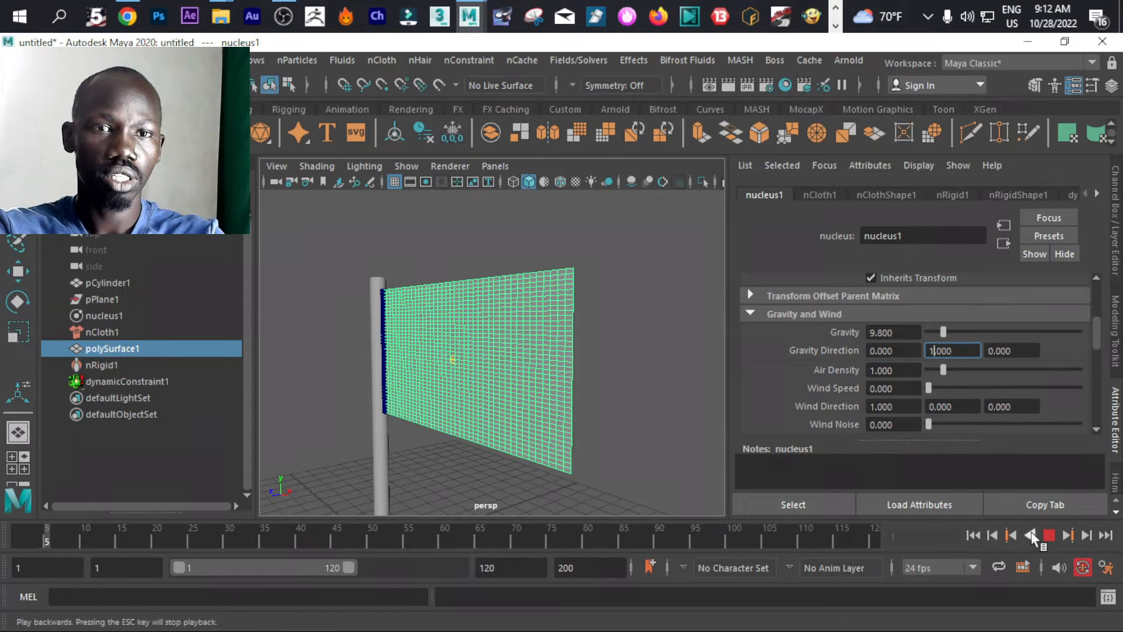
left_click(1048, 535)
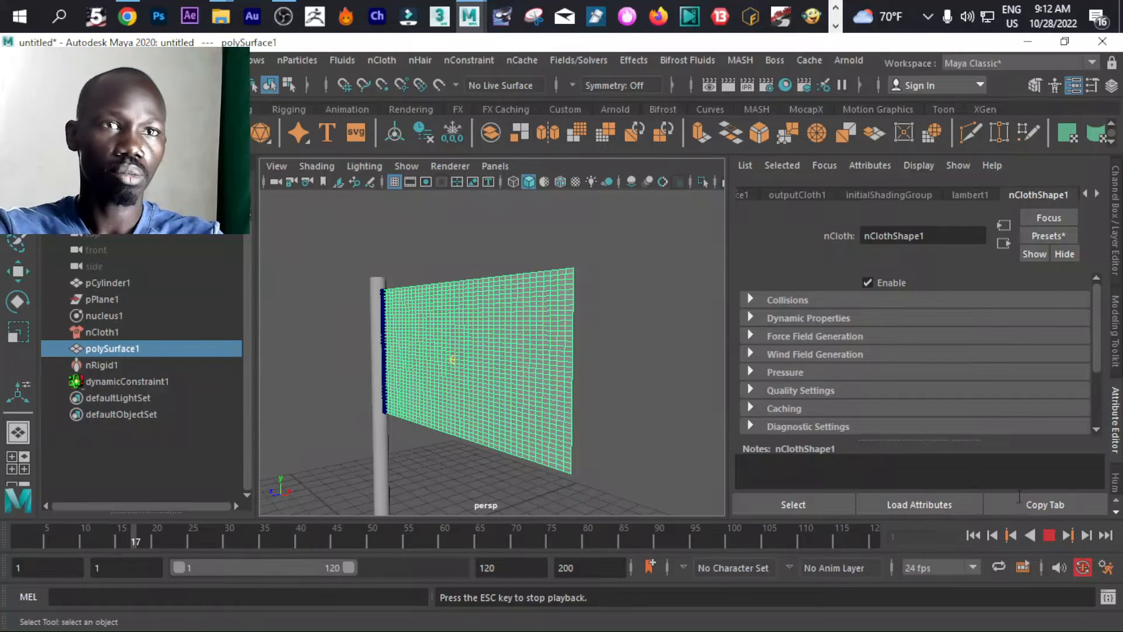
- Load the nucleus1 solver's attributes and set its Gravity Direction to 0 in Y and 1 in Z
left_click(109, 331)
left_click(114, 348)
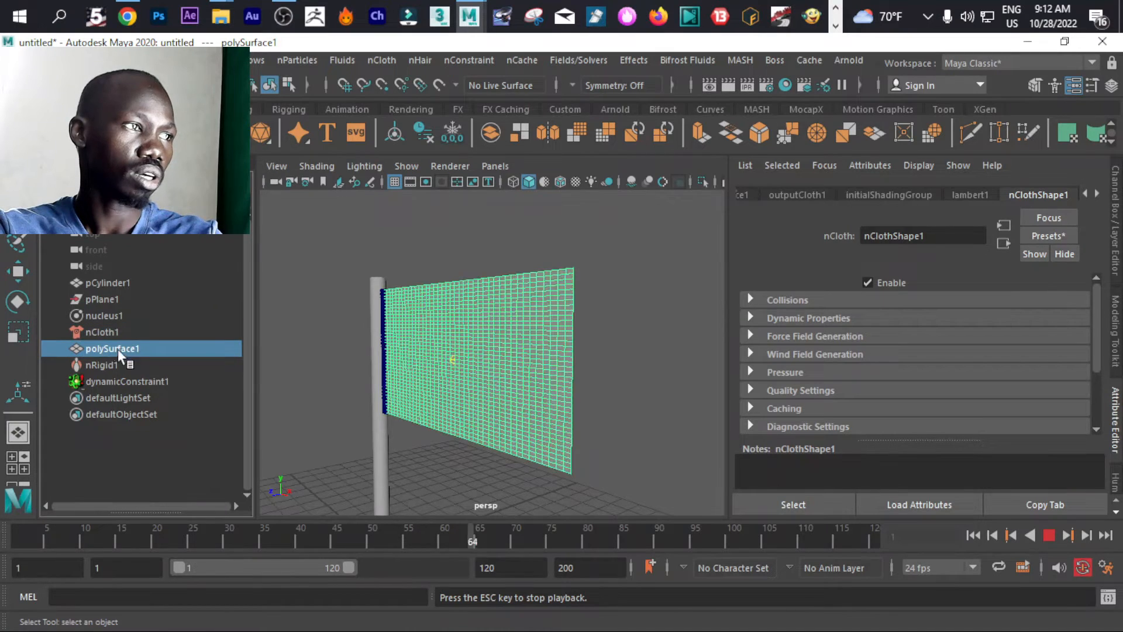
left_click(108, 307)
left_click(108, 316)
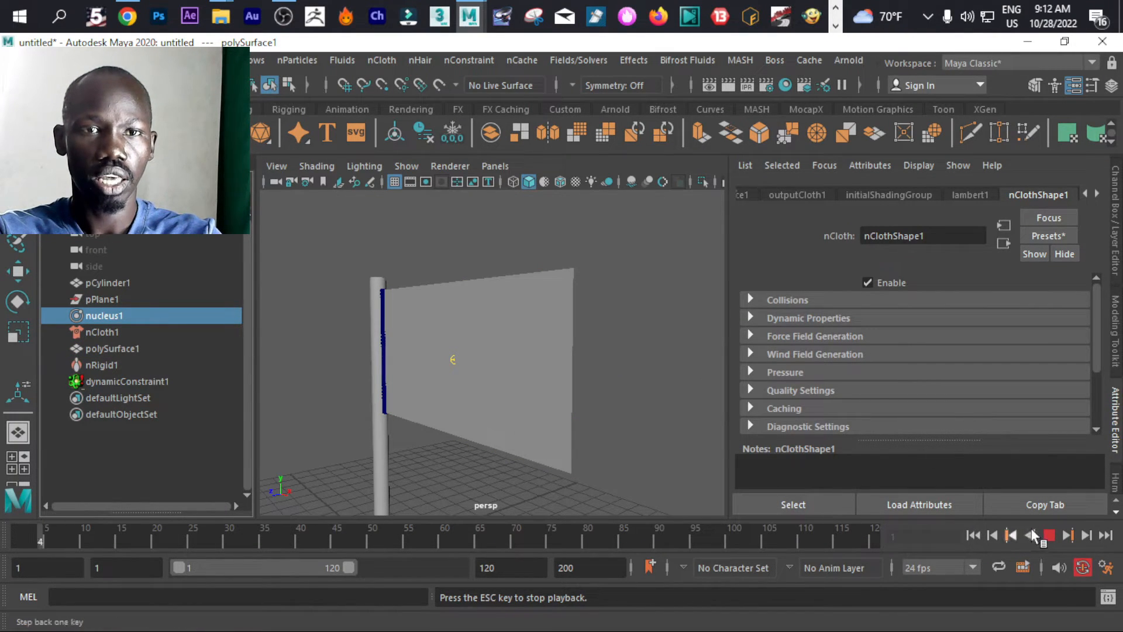
left_click(1048, 535)
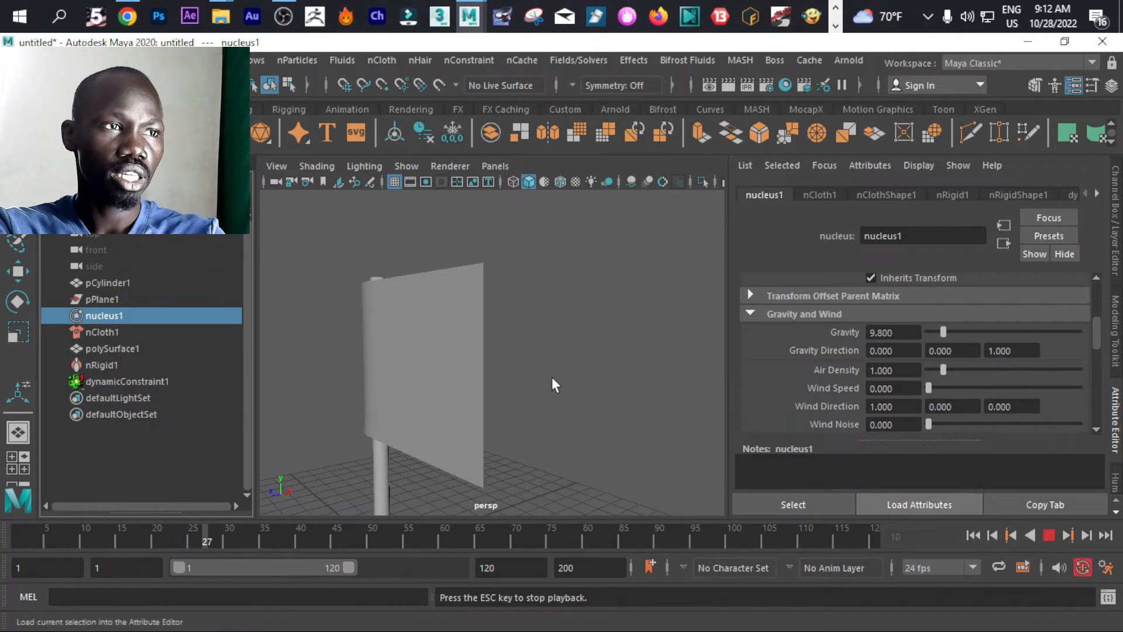
- Examine from several sides how the playing flag moves with gravity directed along Z
left_click_drag(464, 405, 592, 397, "alt")
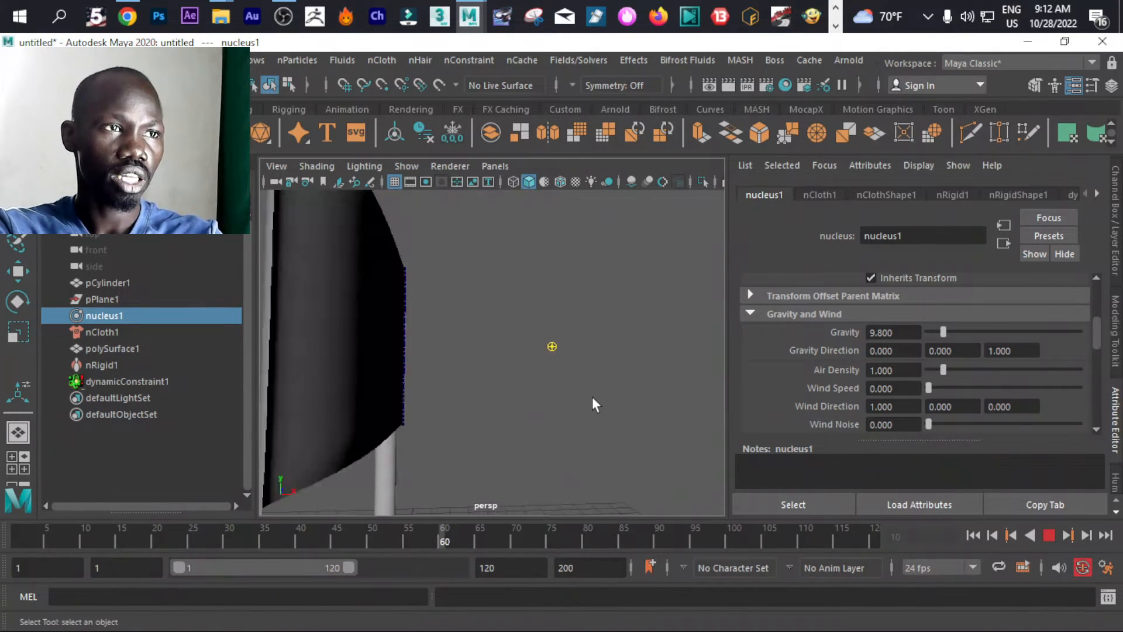
right_click_drag(592, 397, 415, 405, "alt")
left_click_drag(471, 403, 529, 411, "alt")
middle_click_drag(529, 410, 451, 409, "alt")
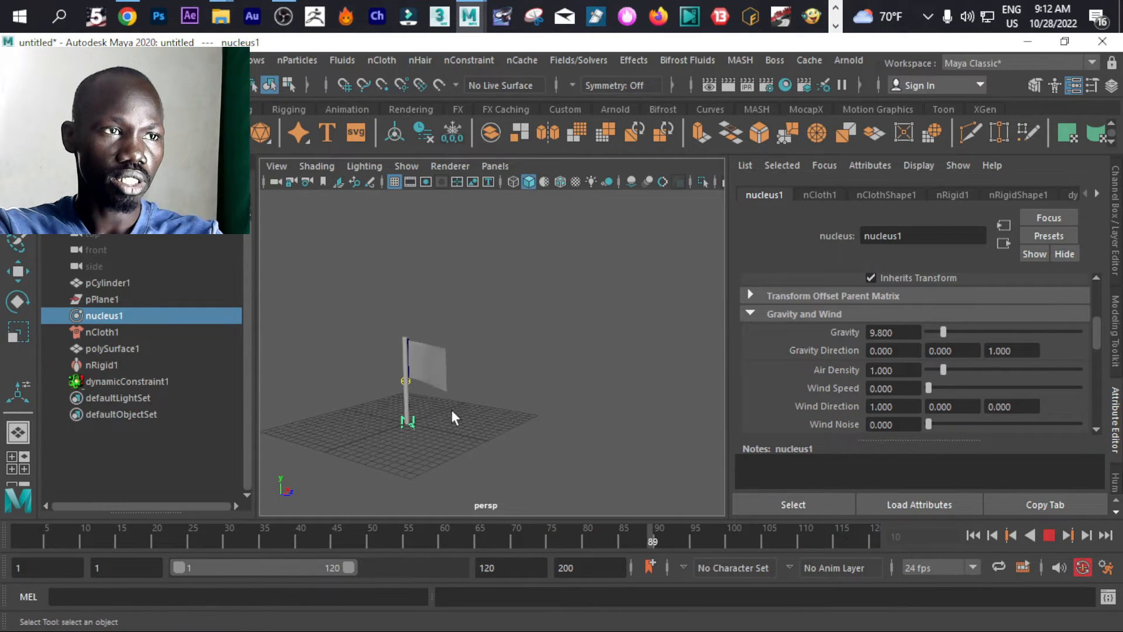
scroll(452, 388, "up", 5)
left_click_drag(432, 343, 478, 334, "alt")
scroll(480, 359, "down", 4)
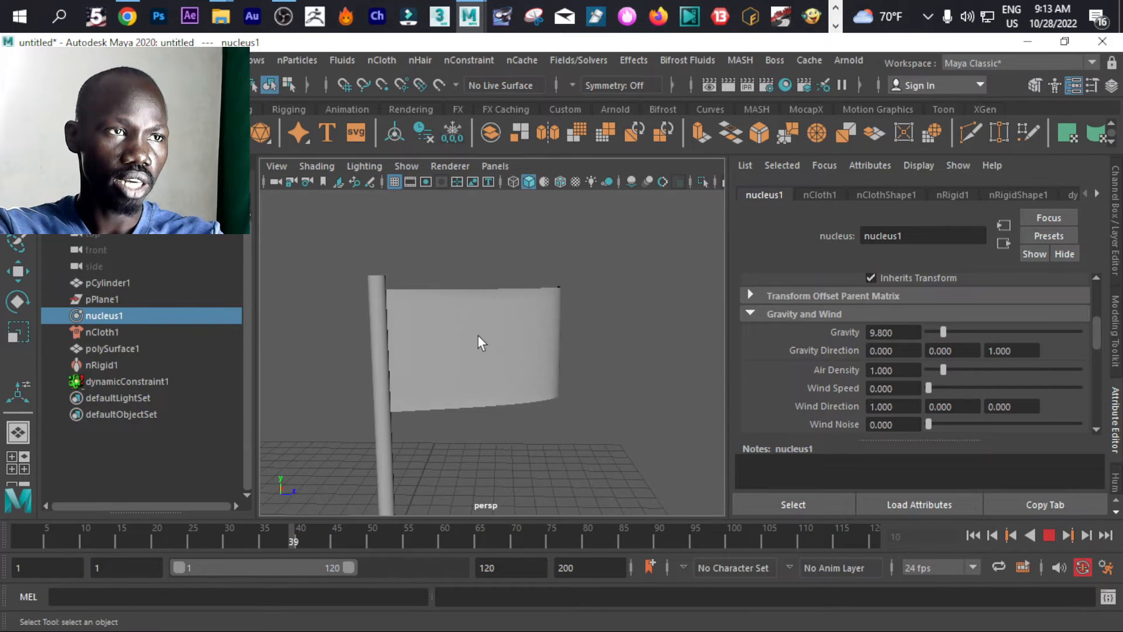
- Stop the simulation, raise the nucleus1 Wind Speed to about 33.8 and replay the flag
left_click(476, 335)
left_click(1047, 535)
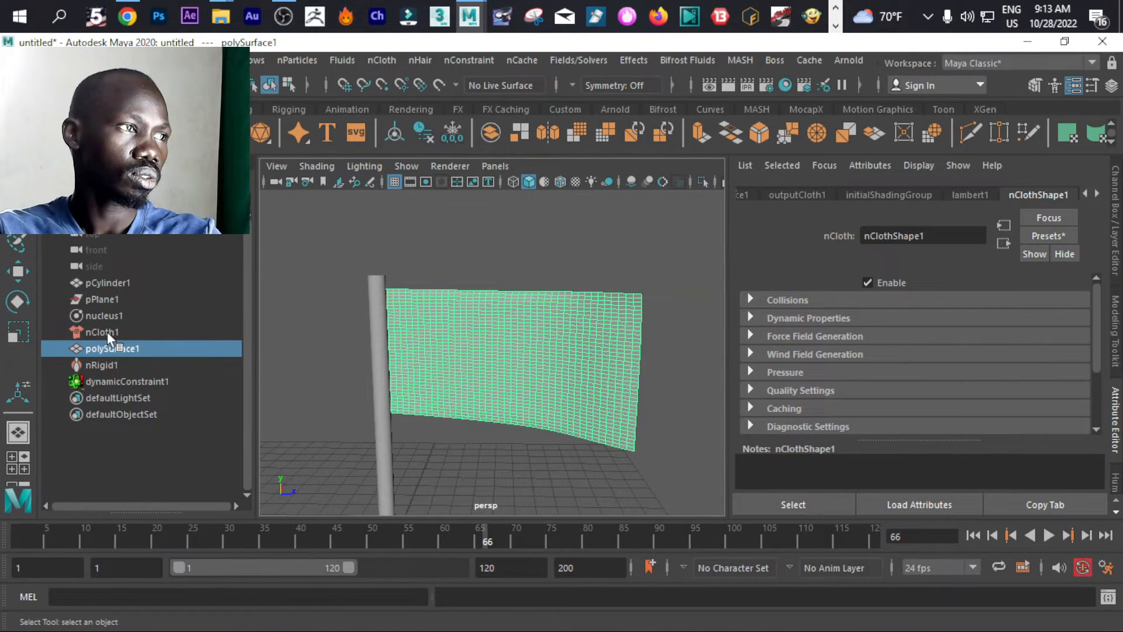
left_click(109, 316)
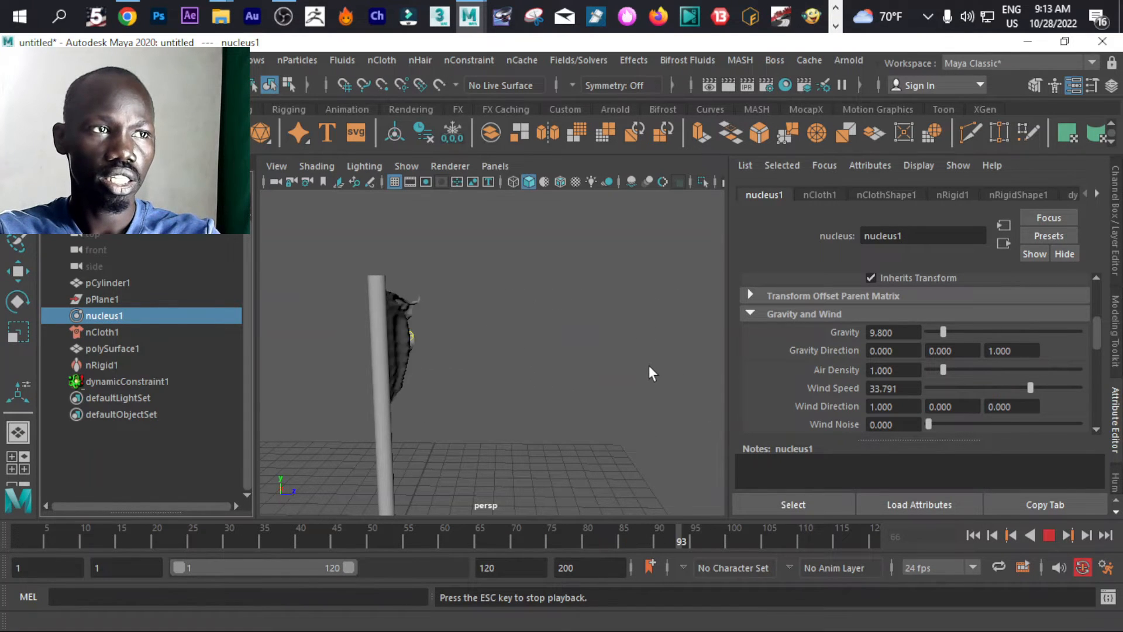
left_click_drag(619, 365, 574, 381, "alt")
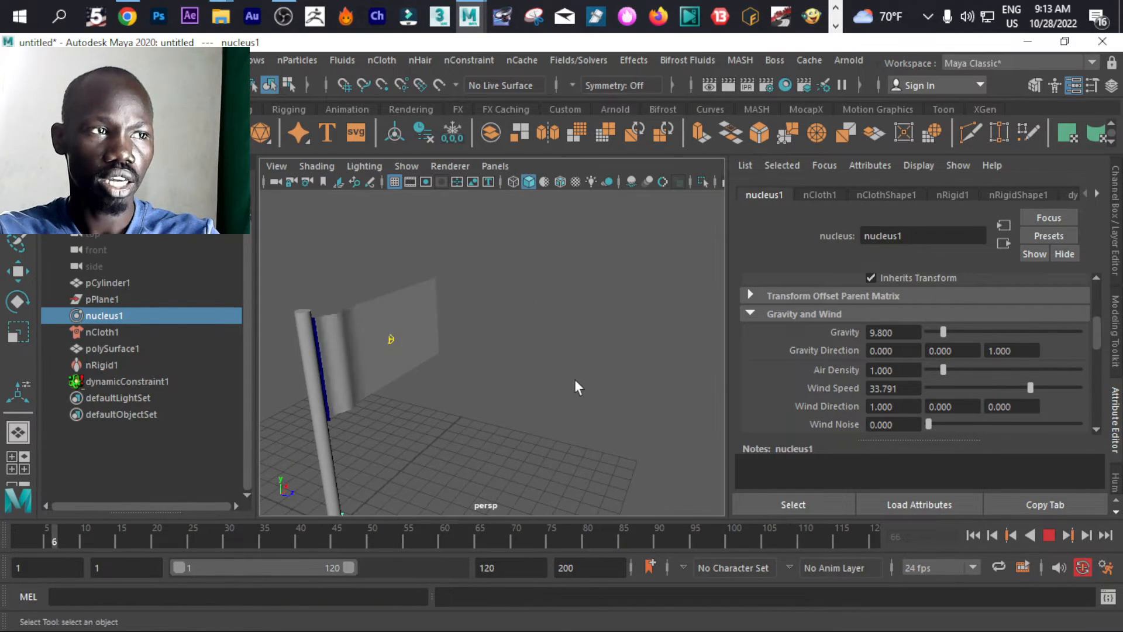
- Set the nucleus Gravity Direction Z to -1 and inspect the flag's folds as it blows from the pole
left_click(992, 351)
type("-")
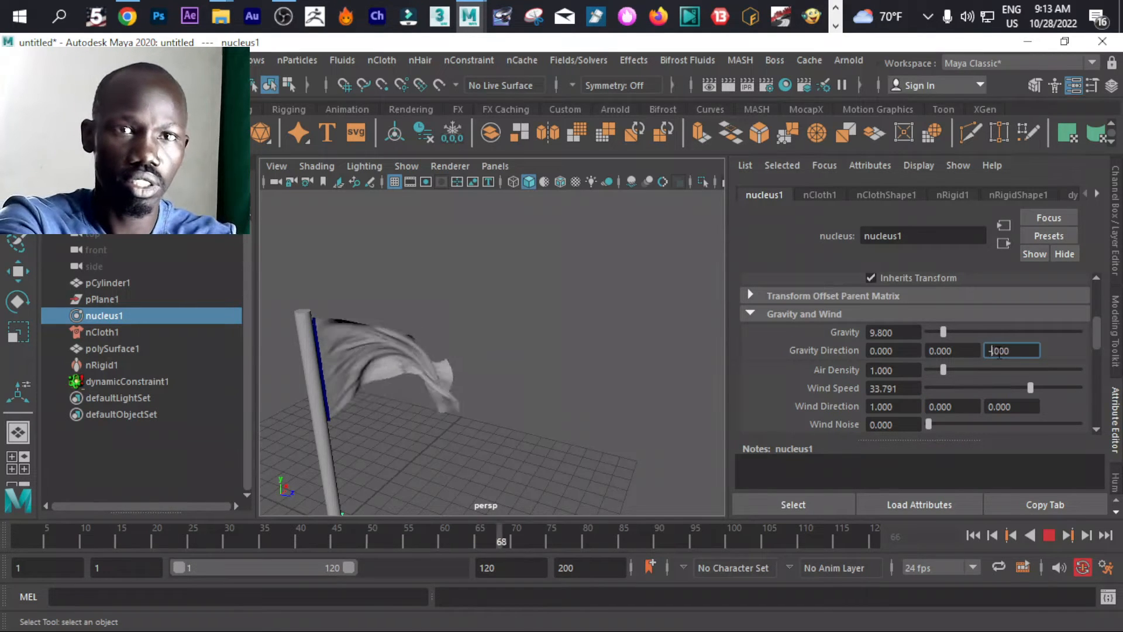
key("Return")
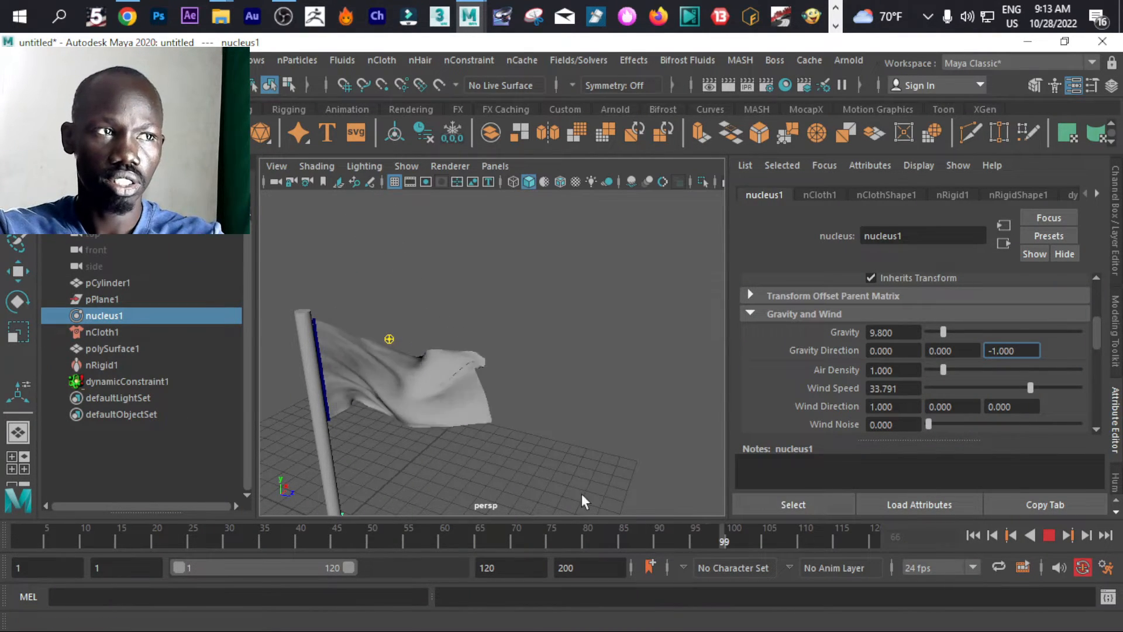
left_click_drag(534, 456, 408, 475, "alt")
left_click_drag(456, 431, 450, 470, "alt")
scroll(478, 416, "up", 7)
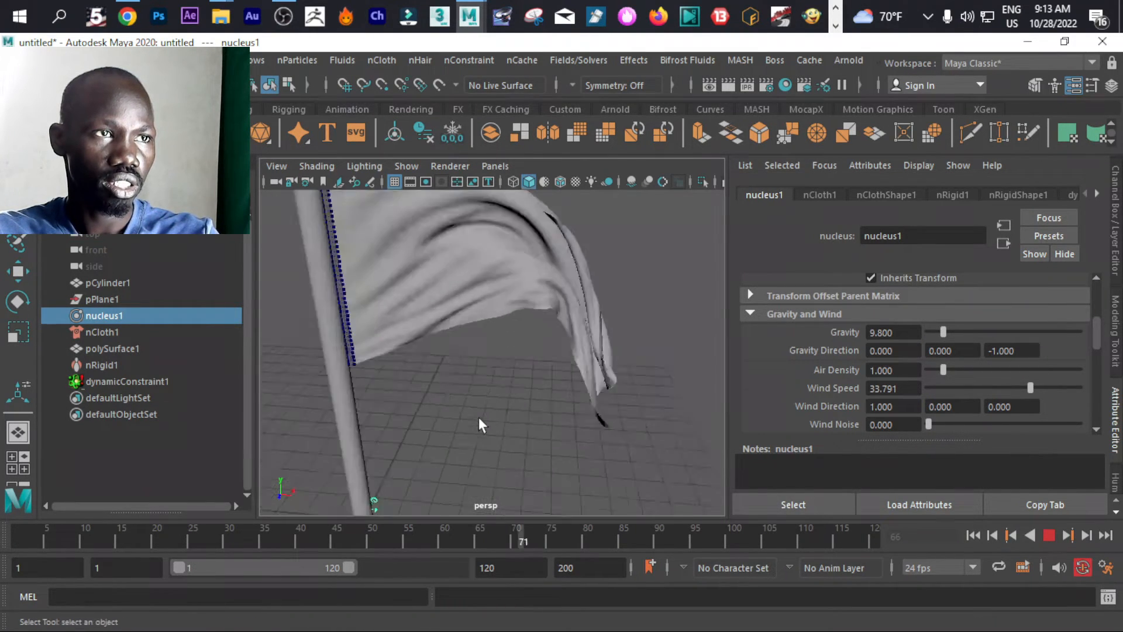
middle_click_drag(479, 417, 486, 458, "alt")
scroll(494, 458, "down", 10)
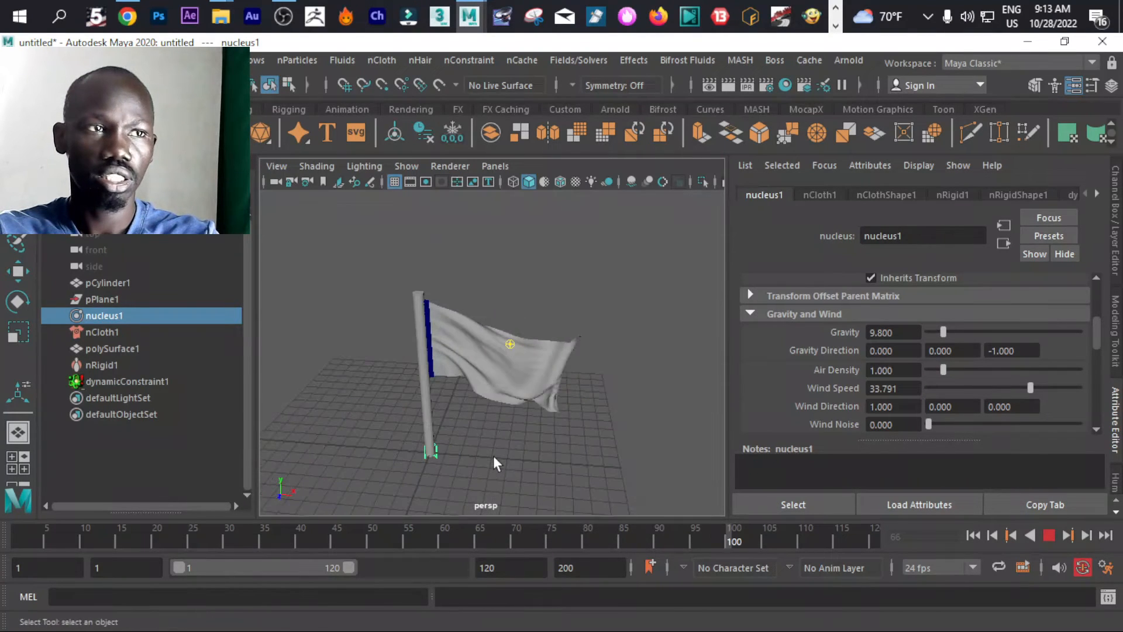
left_click_drag(493, 458, 454, 461, "alt")
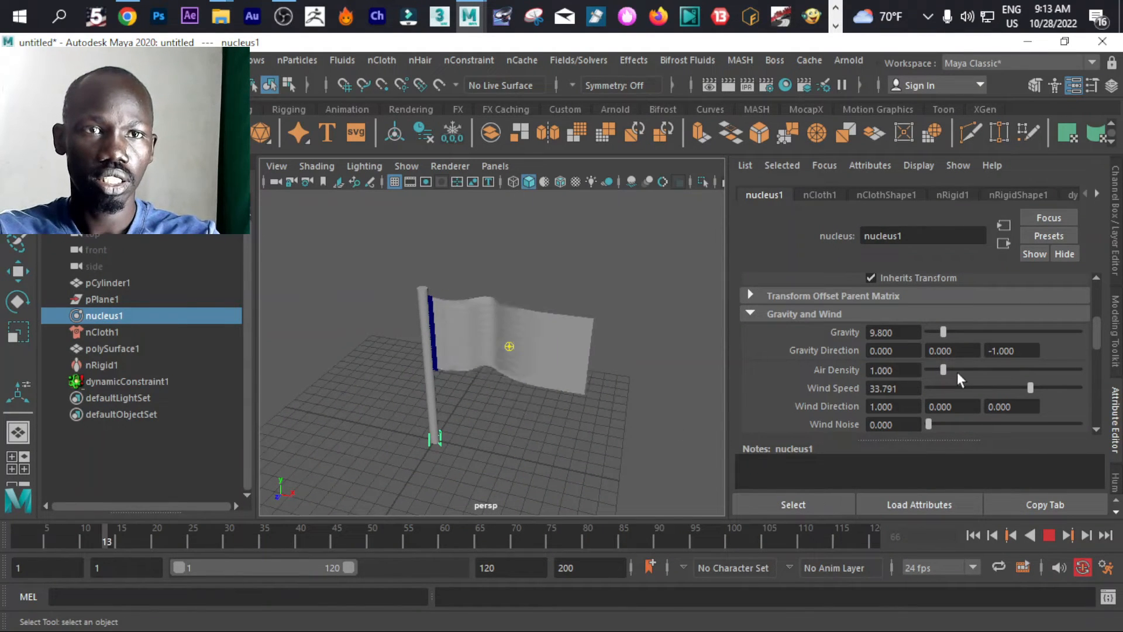
- Set the nucleus Air Density to about 5.77 and Wind Speed to 25, and select the flag in the view
left_click_drag(984, 368, 1001, 394)
scroll(488, 383, "up", 3)
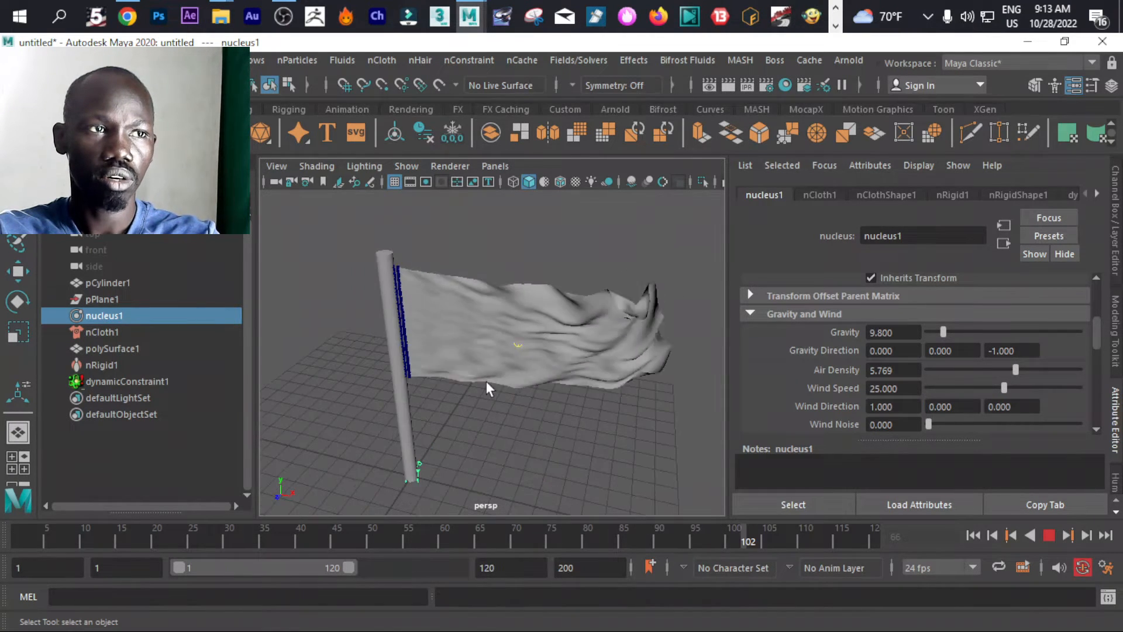
left_click_drag(484, 403, 499, 378, "alt")
left_click(496, 346)
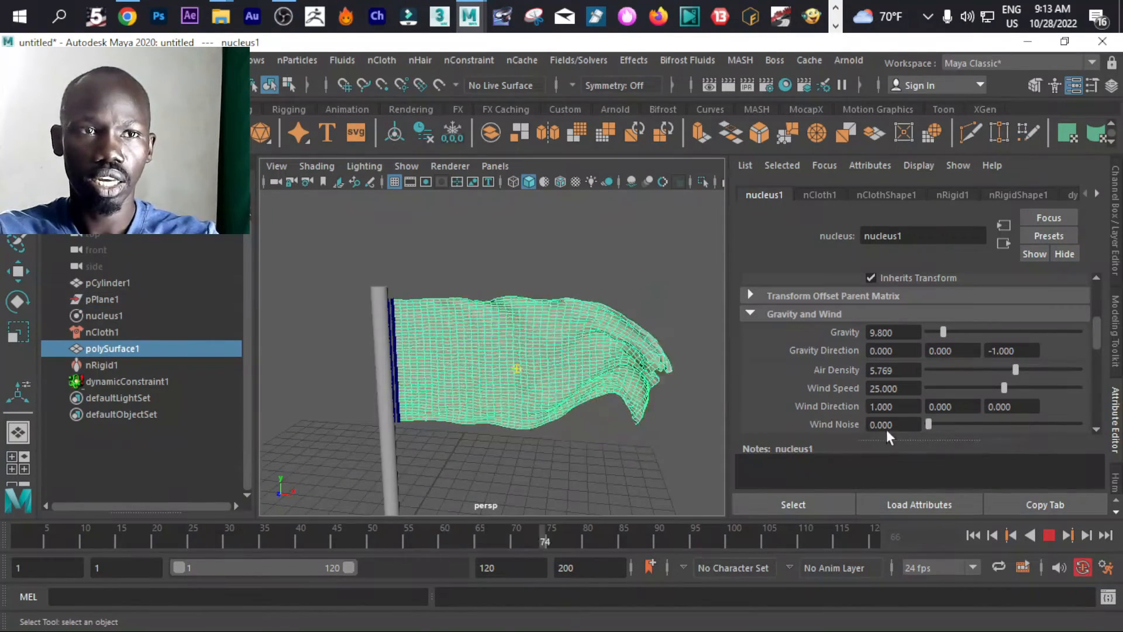
- Set the nucleus Wind Noise to about 0.21 and Wind Speed to about 33
left_click_drag(928, 422, 960, 427)
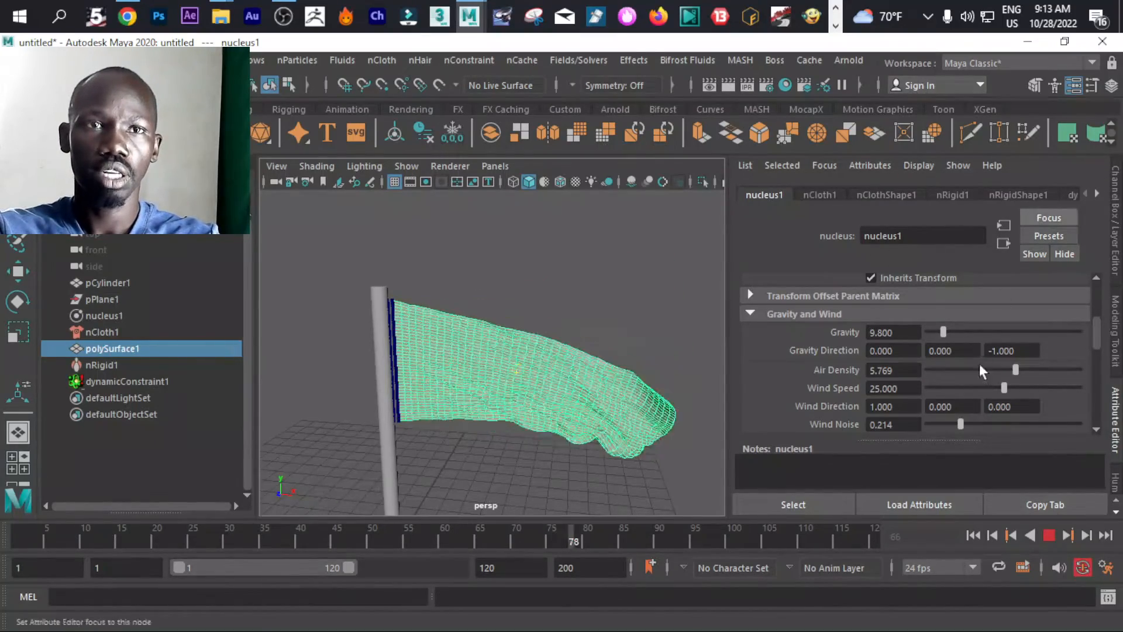
mouse_move(1098, 339)
left_mouse_down()
mouse_move(1094, 395)
mouse_move(1096, 332)
left_mouse_up()
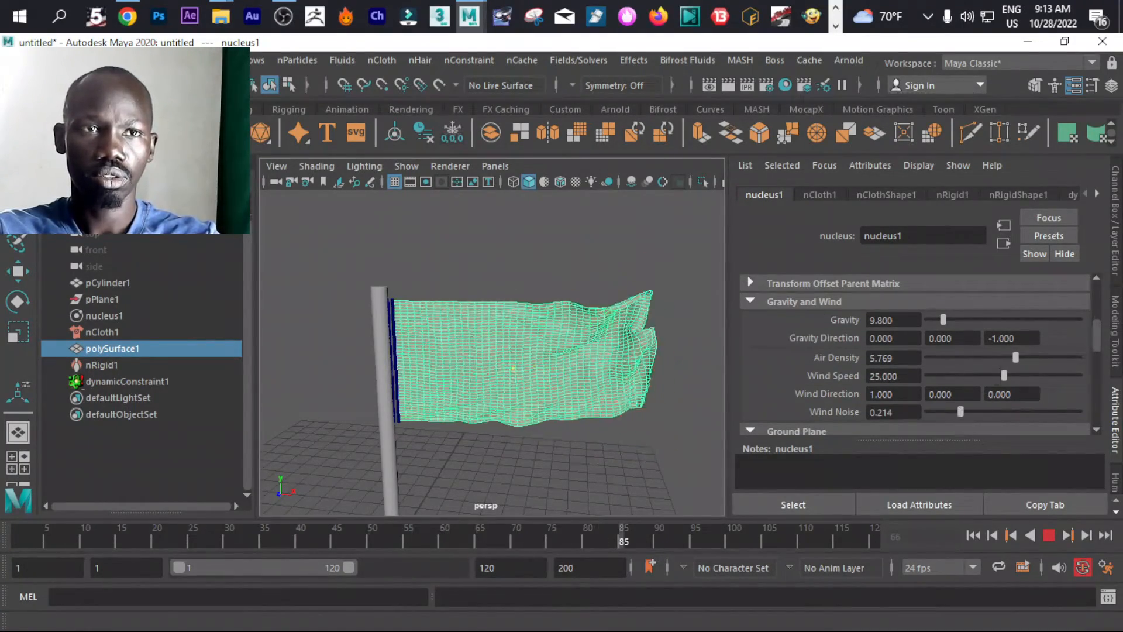
left_click_drag(999, 375, 1027, 381)
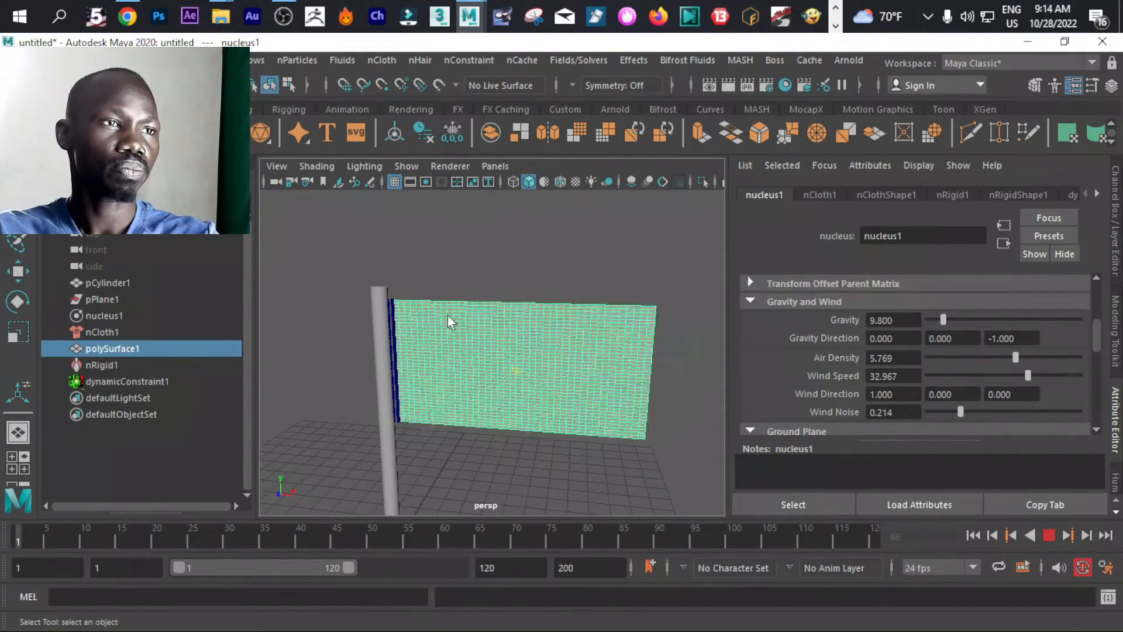
- Stop the simulation and open the Assign New Material window for the flag, moving it clear of the model
left_click(1048, 535)
left_click(563, 404)
right_click(461, 346)
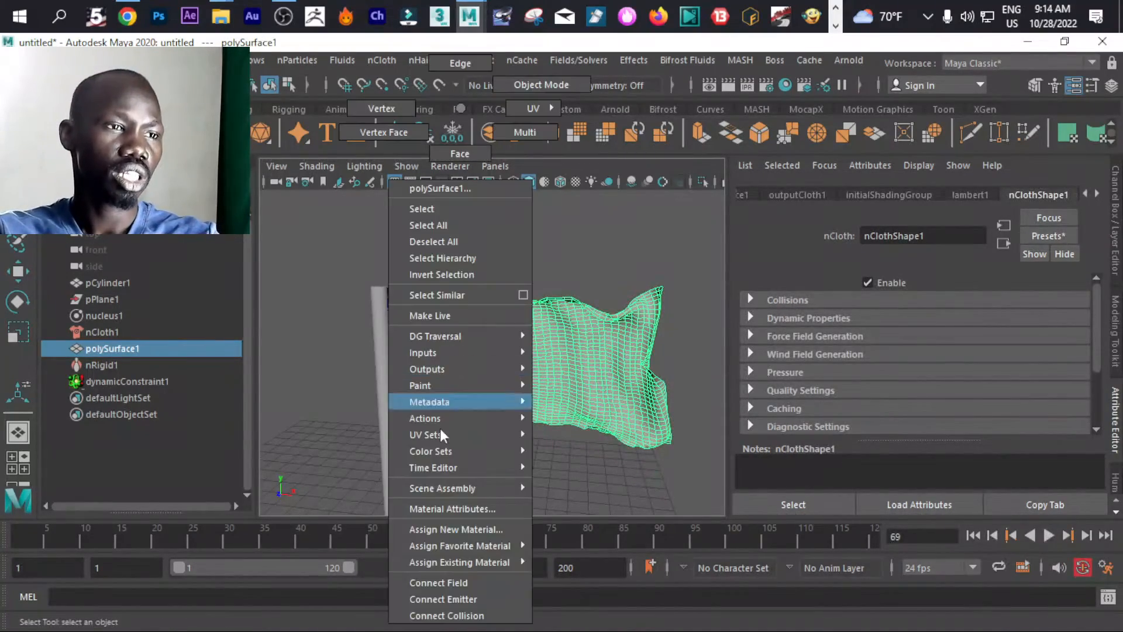
left_click(507, 527)
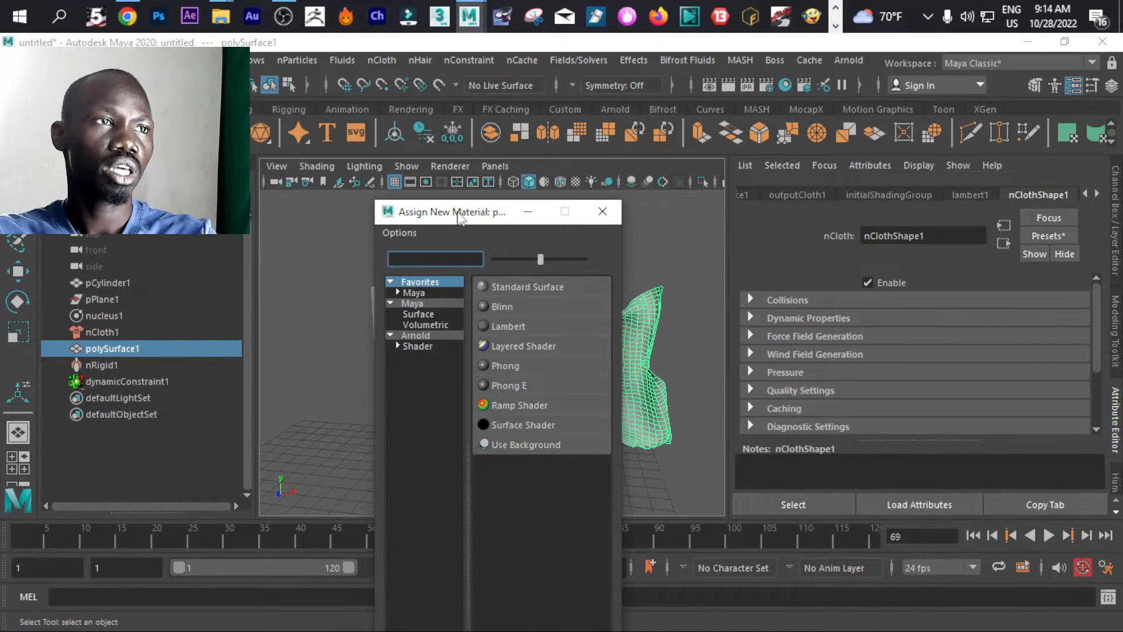
left_click_drag(458, 214, 743, 223)
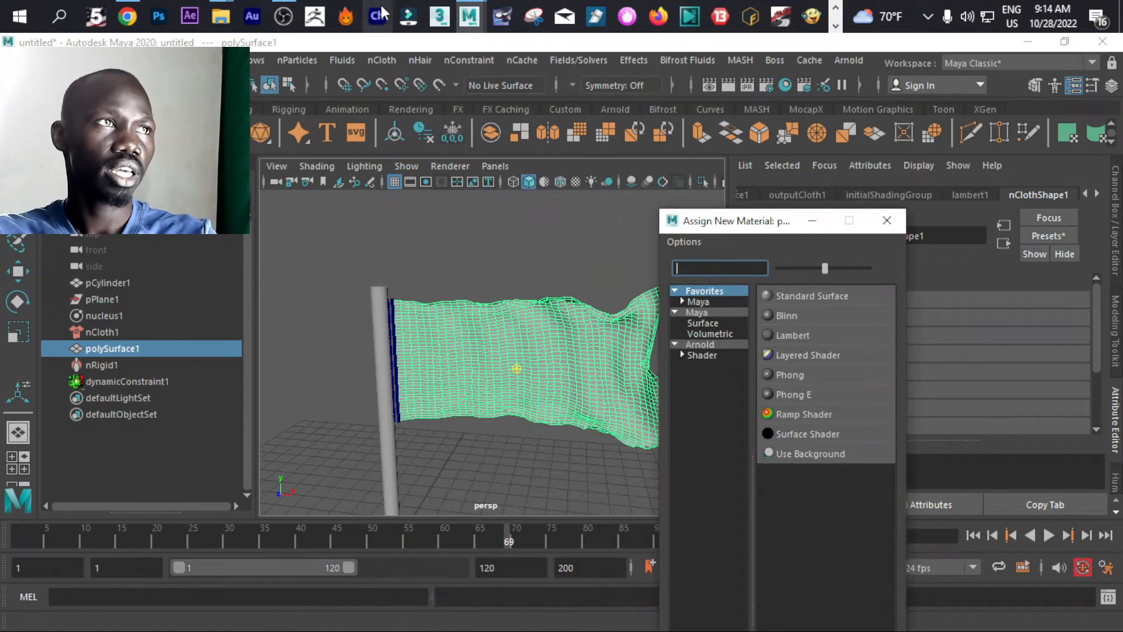
- Switch to Chrome, reduce its window so Maya stays visible behind it, and load google.com
left_click(134, 20)
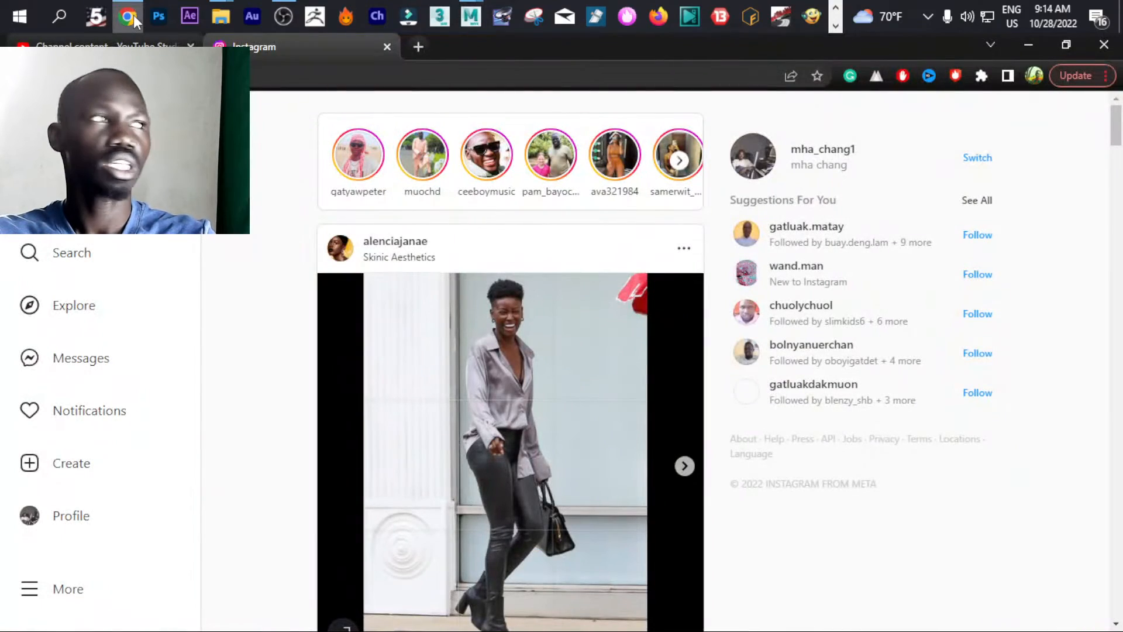
left_click_drag(486, 43, 1122, 52)
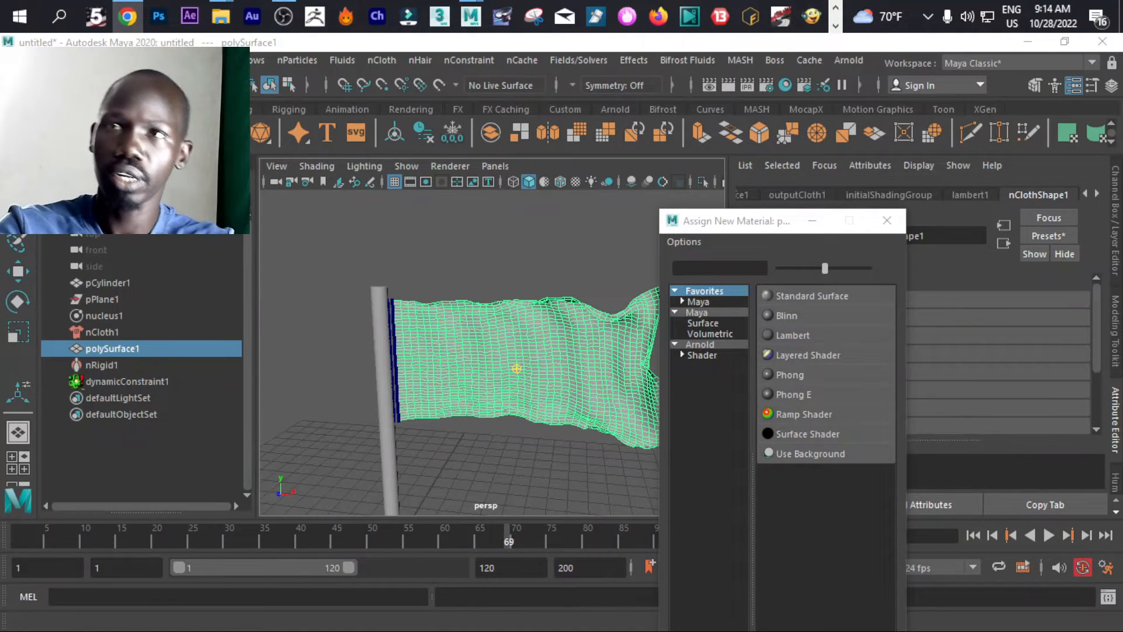
left_click_drag(1122, 87, 588, 76)
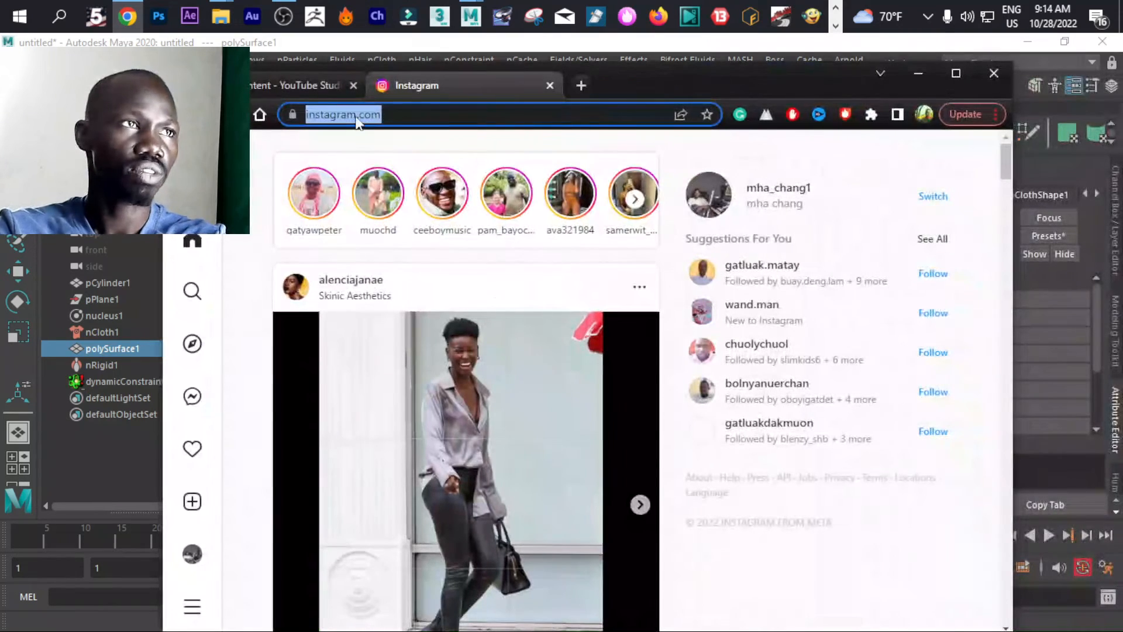
type("goo")
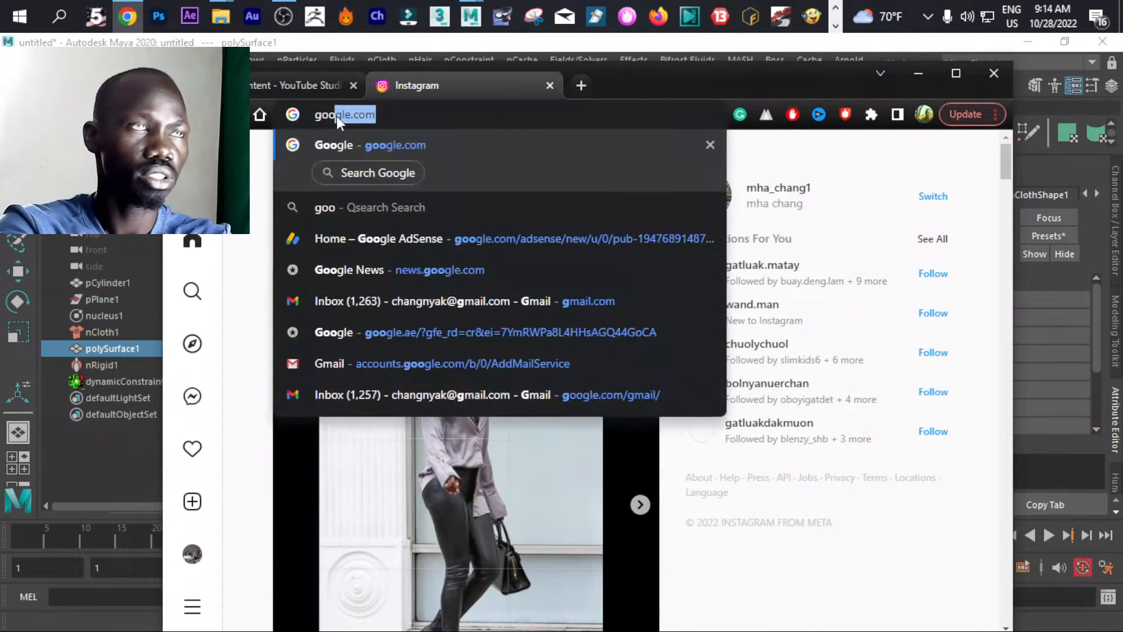
key("Return")
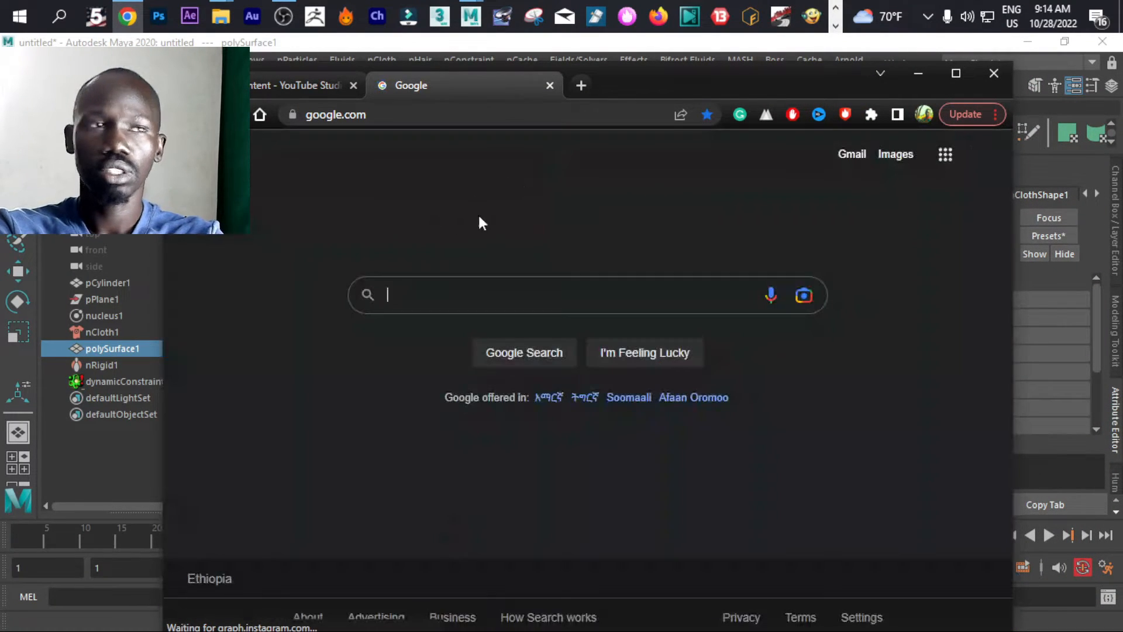
- Search Google for "ethiopian flag" and show the image results
left_click(423, 303)
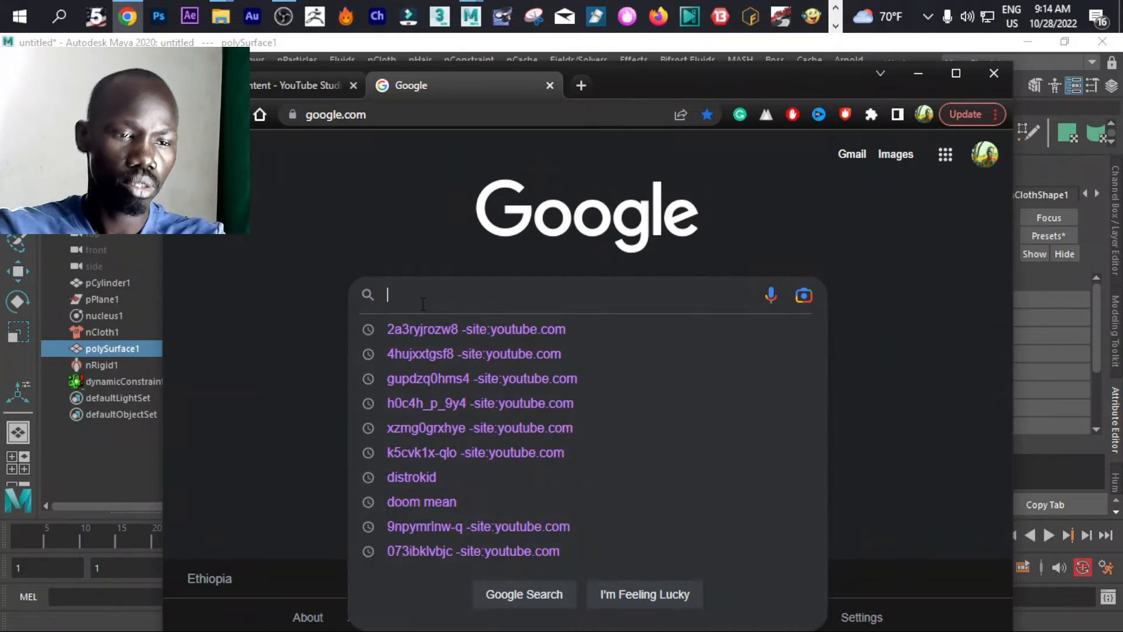
type("eth")
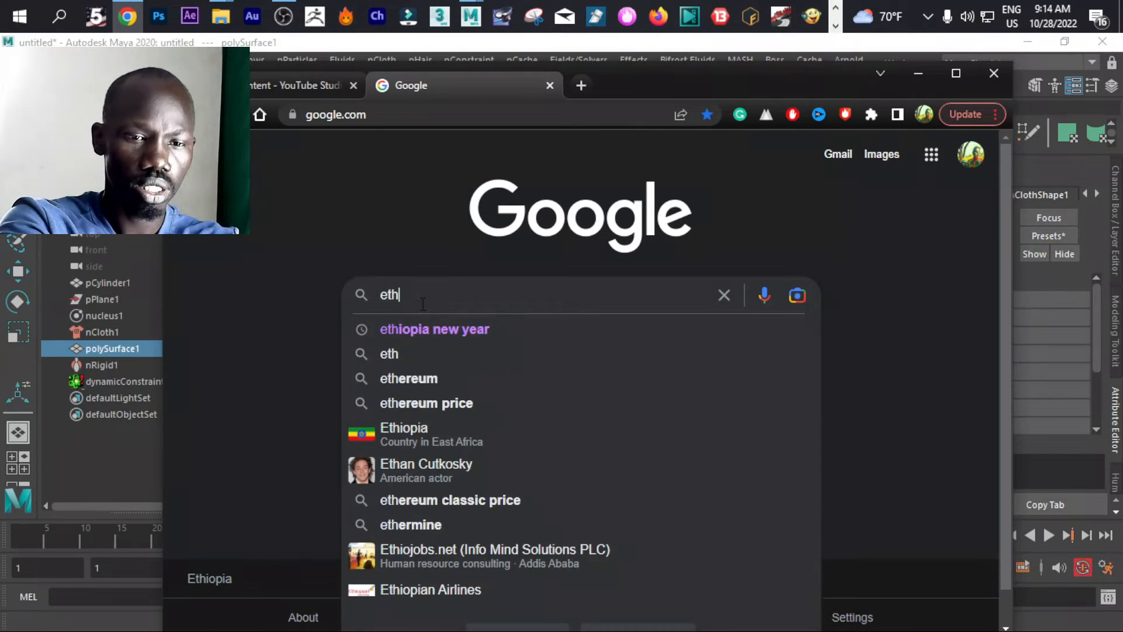
type("iopian ")
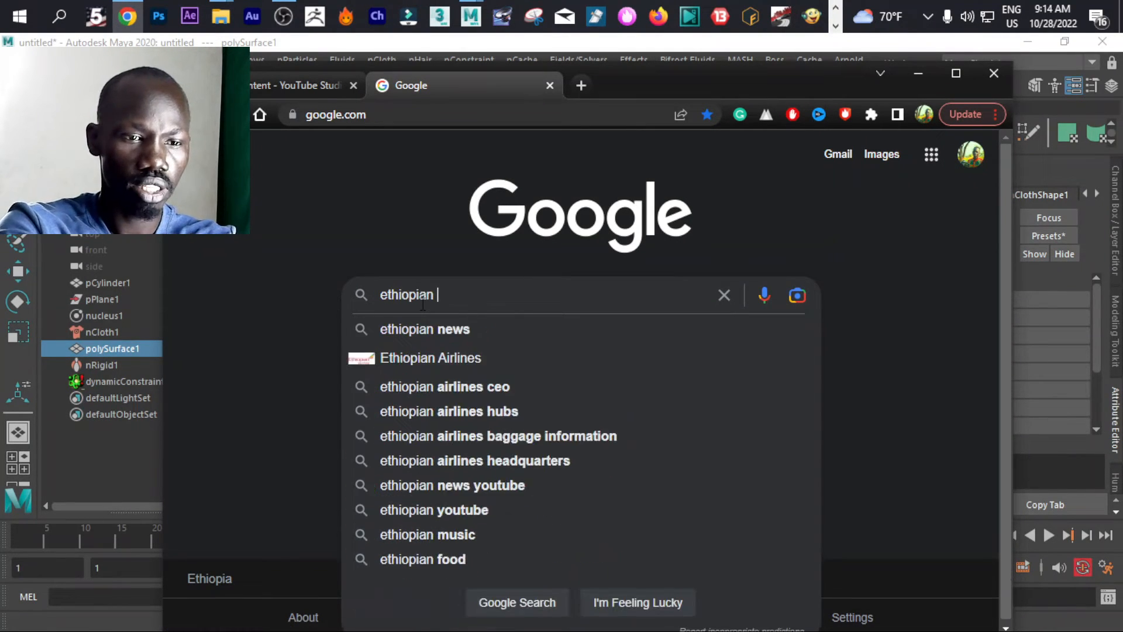
type("flag")
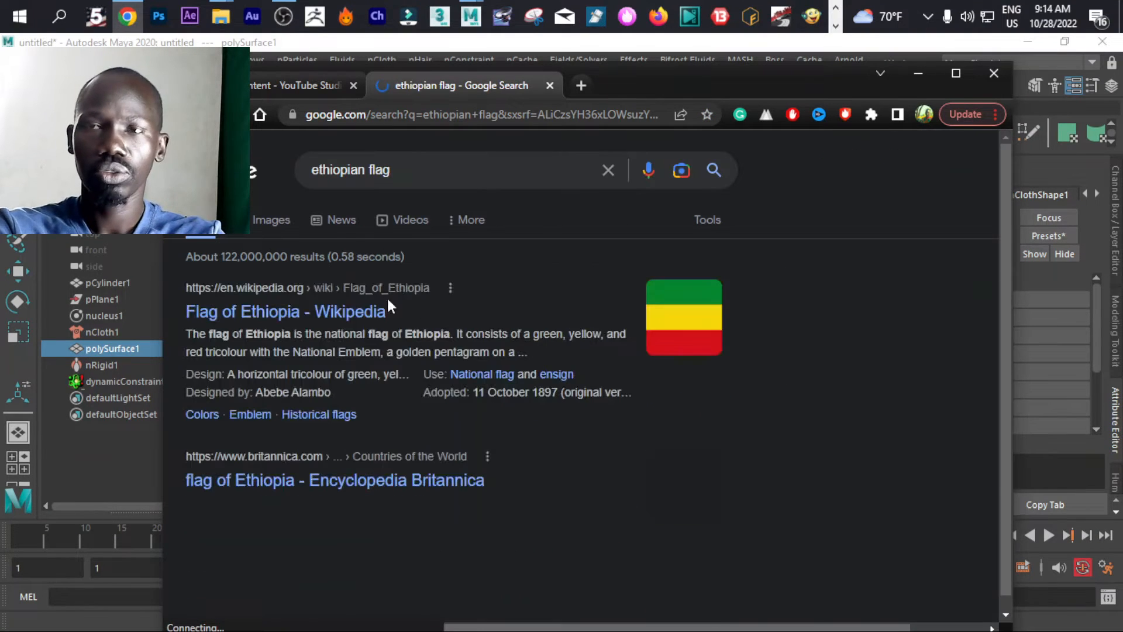
left_click(266, 221)
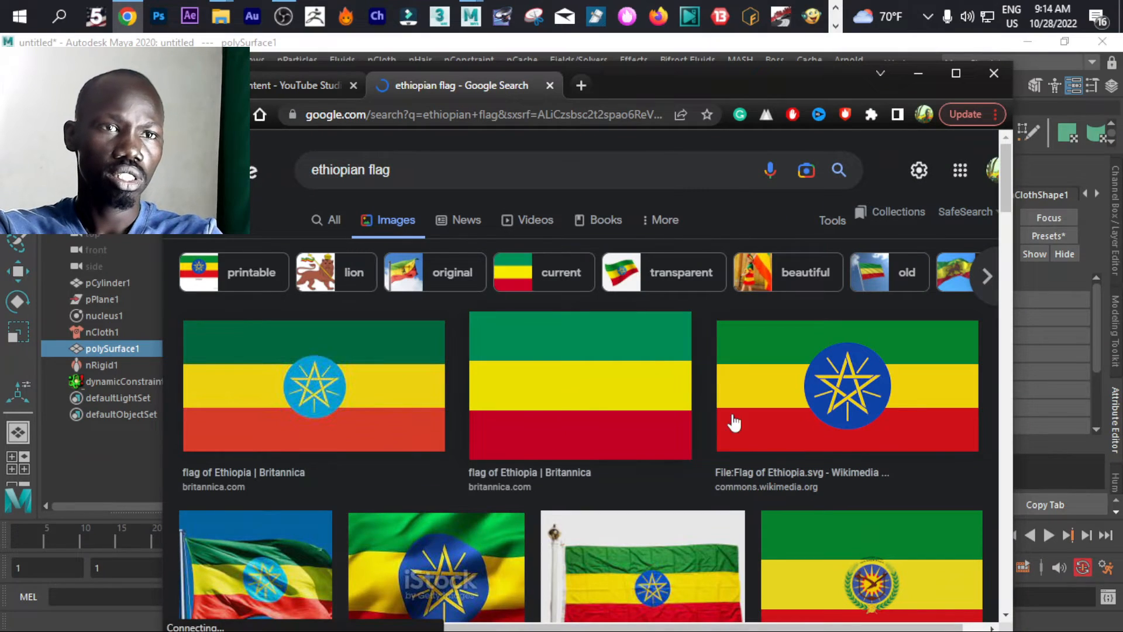
- Save the Wikimedia Commons Ethiopian flag image as Flag_of_Ethiopia.svg.png in the culture photos folder and return to Maya
left_click(837, 408)
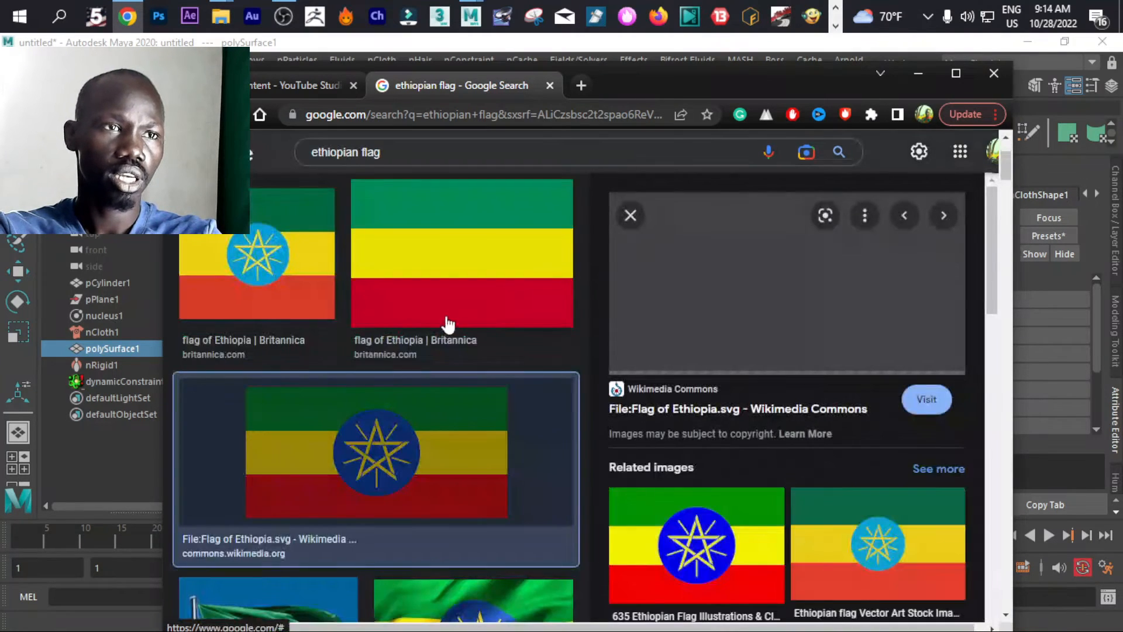
right_click(777, 296)
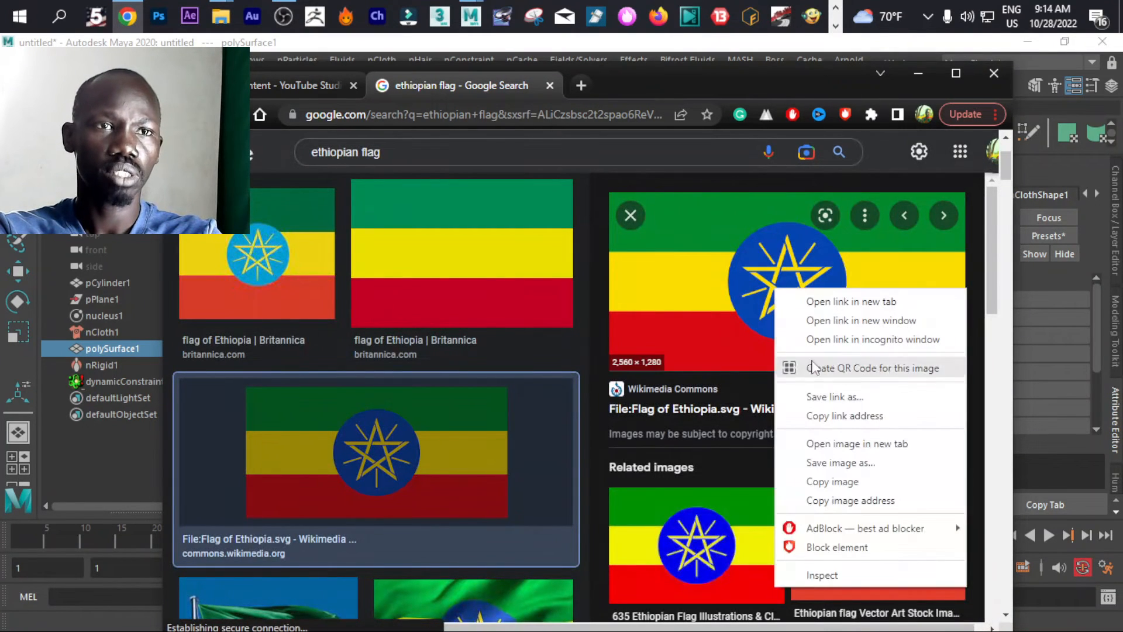
left_click(847, 463)
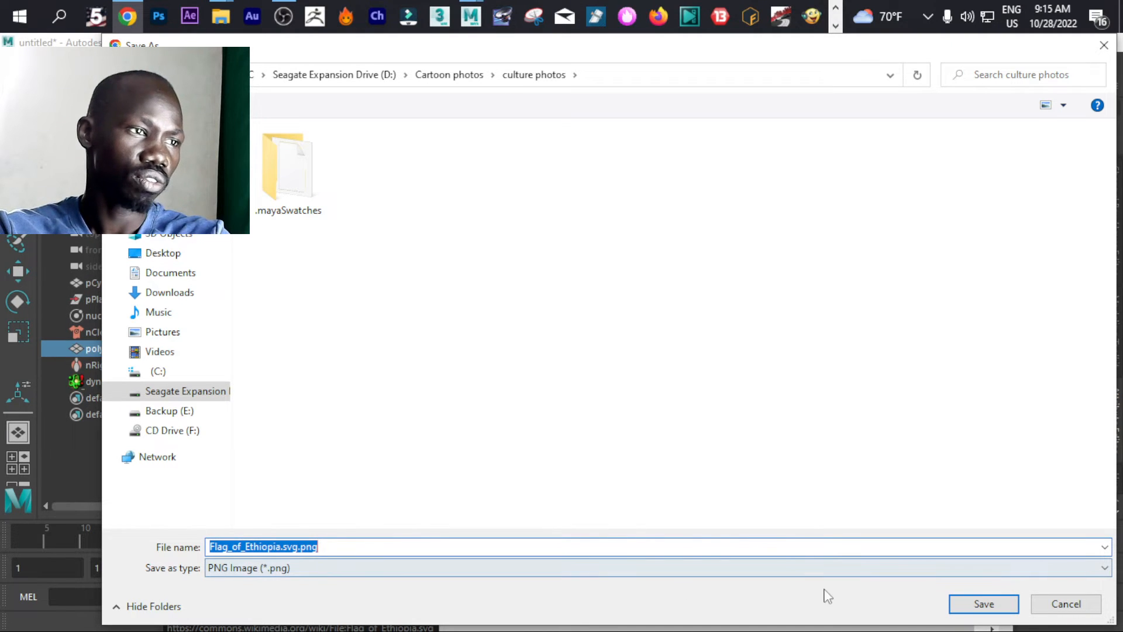
left_click(974, 607)
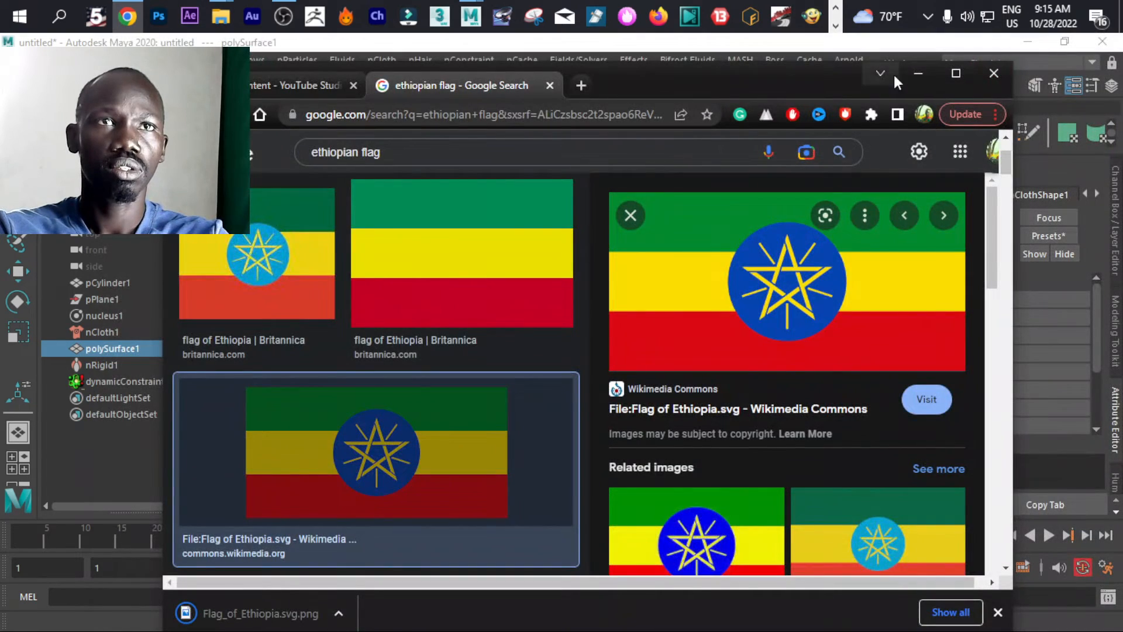
left_click(917, 74)
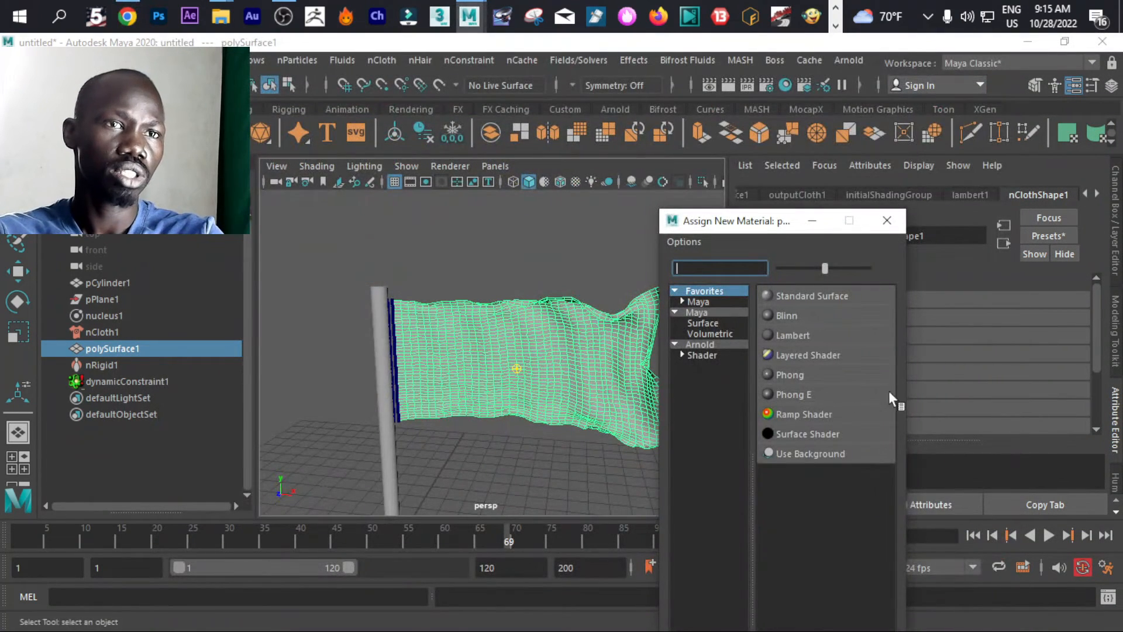
- Assign a new Lambert material to the flag and name it flag_texture
left_click(796, 337)
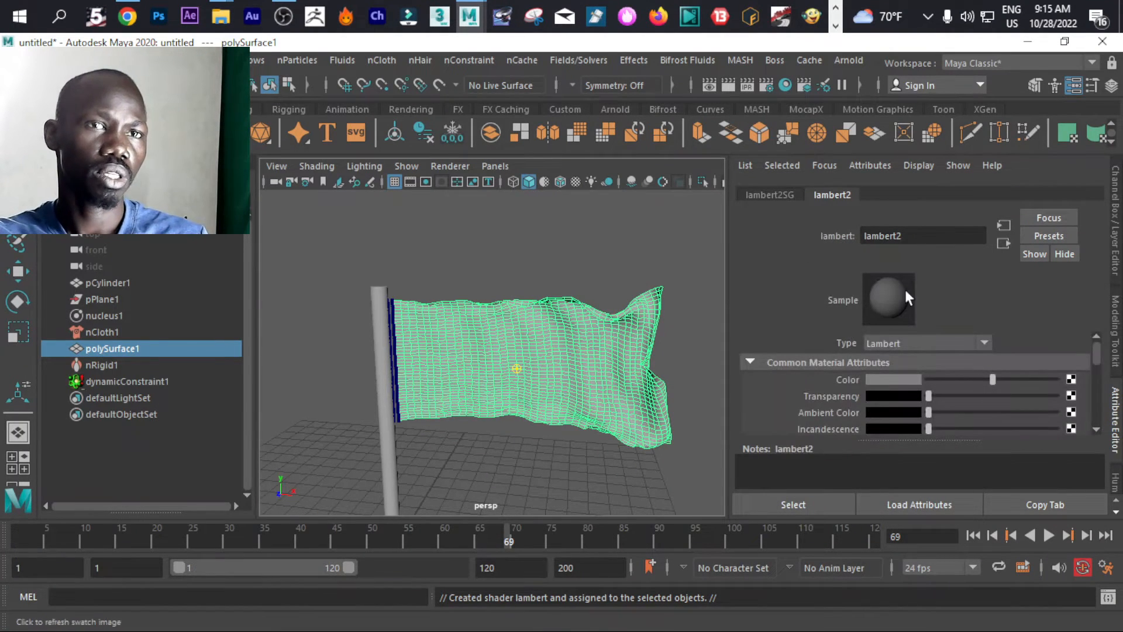
left_click_drag(913, 236, 826, 237)
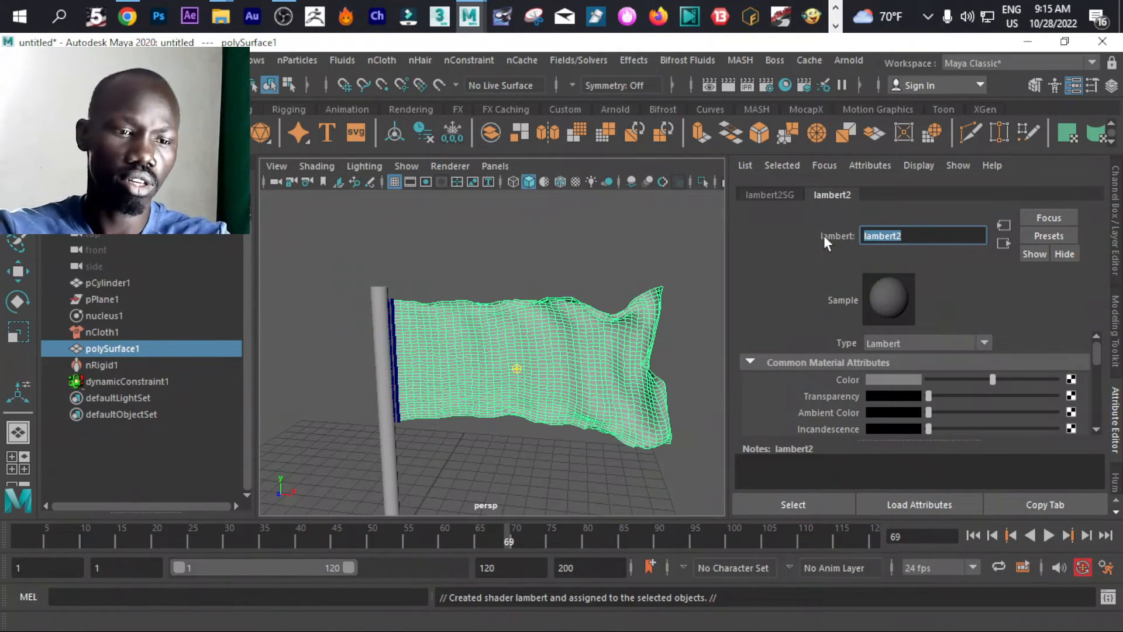
type("flag_")
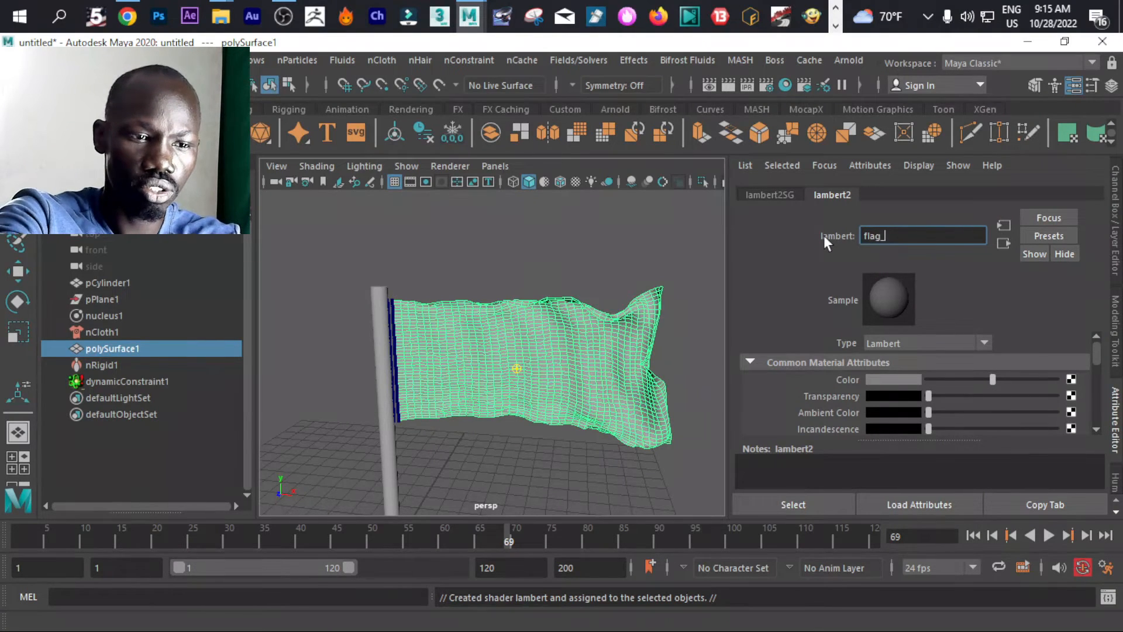
type("texture")
key("Return")
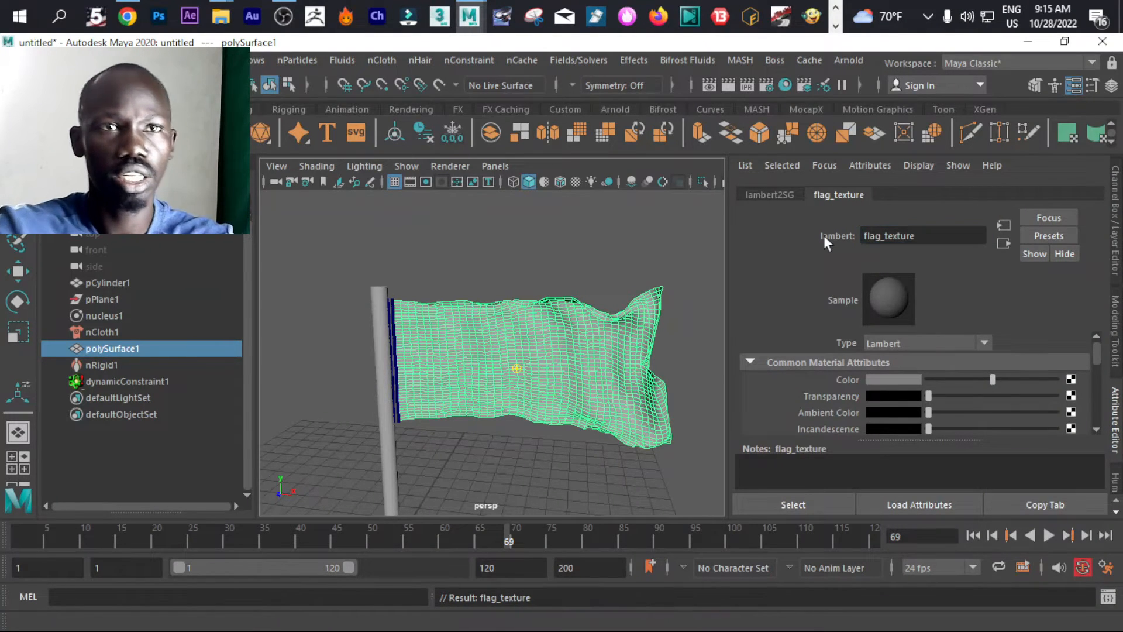
- Connect a File texture to the Color of flag_texture and open the file browser for its image
left_click(1071, 379)
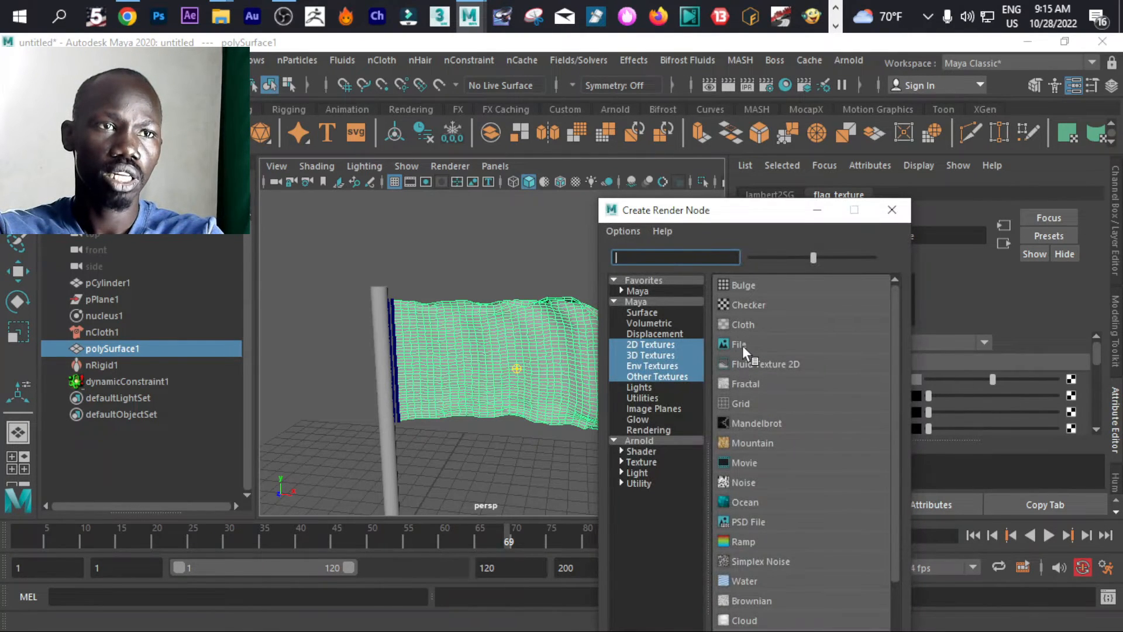
left_click(738, 346)
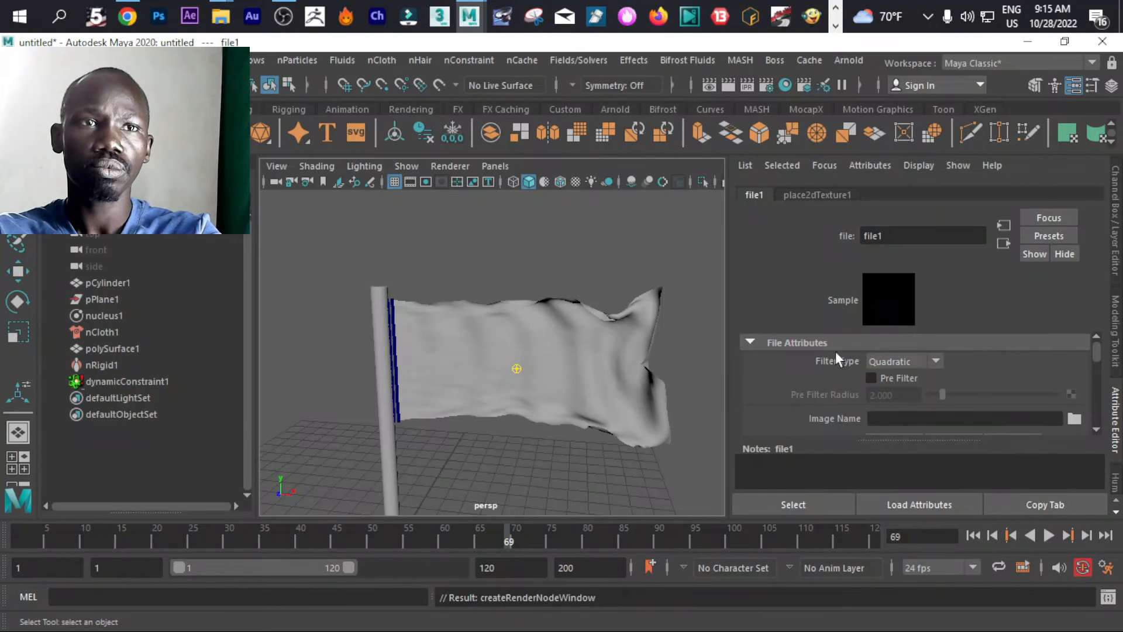
left_click(1075, 418)
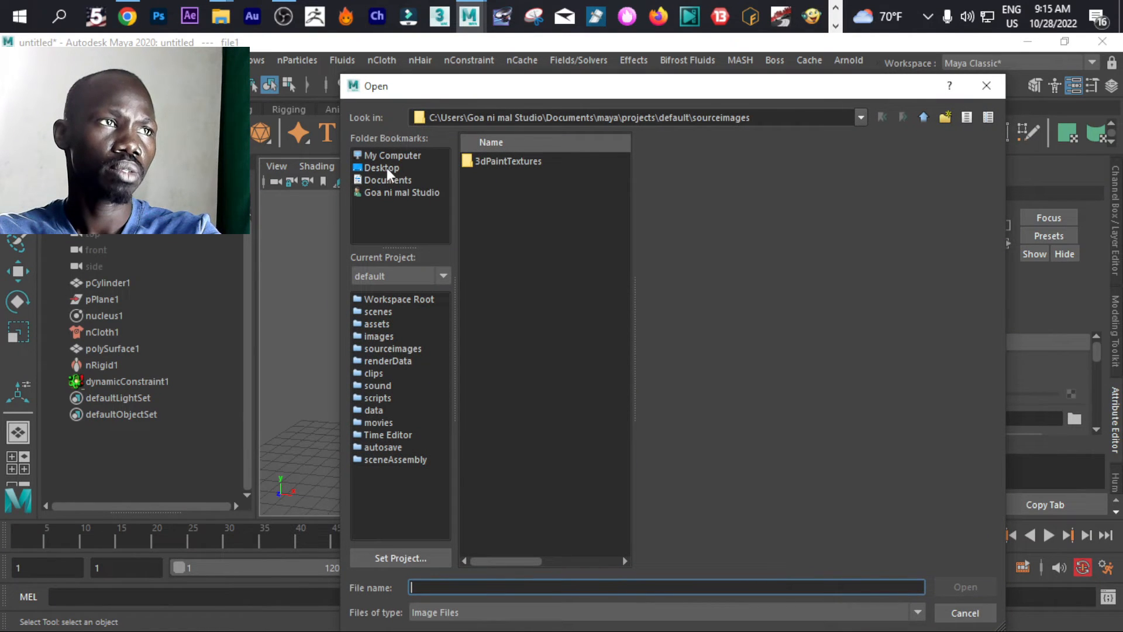
- Look through the Desktop folder for the downloaded flag image, checking the download in Chrome
left_click(388, 168)
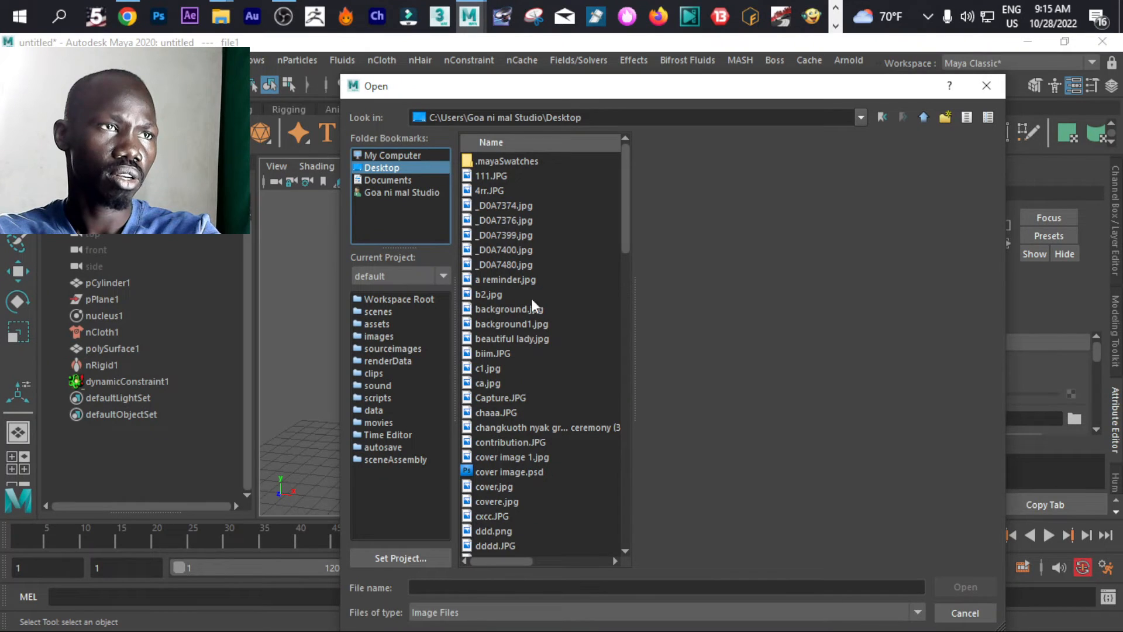
mouse_move(630, 186)
left_mouse_down()
mouse_move(627, 476)
mouse_move(612, 183)
left_mouse_up()
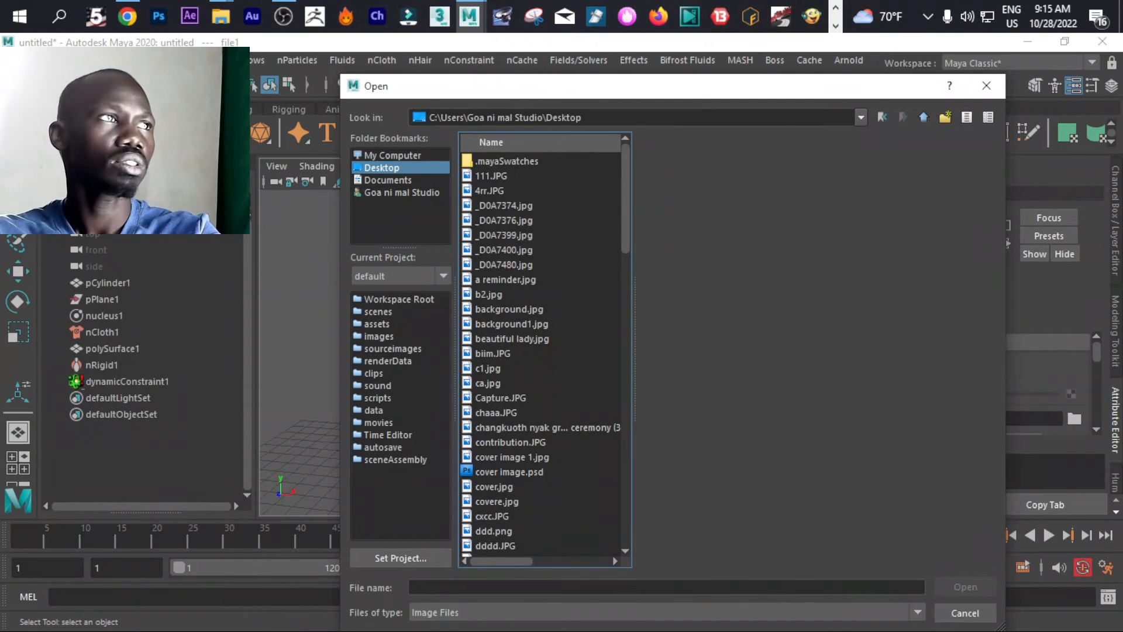
left_click(124, 18)
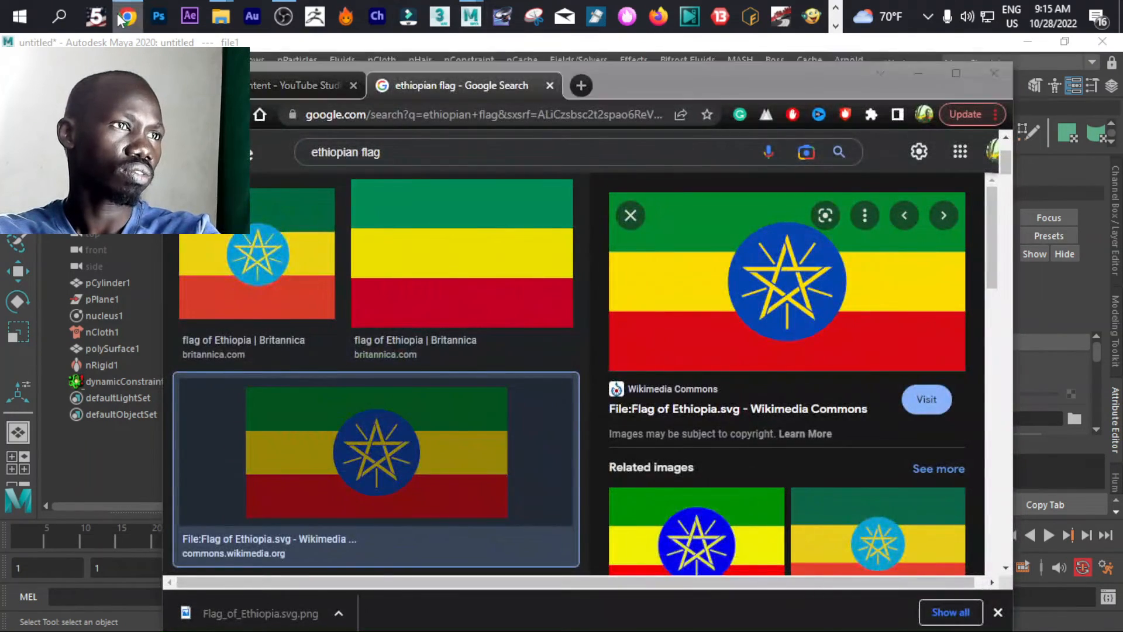
left_click(124, 17)
left_click_drag(623, 214, 627, 280)
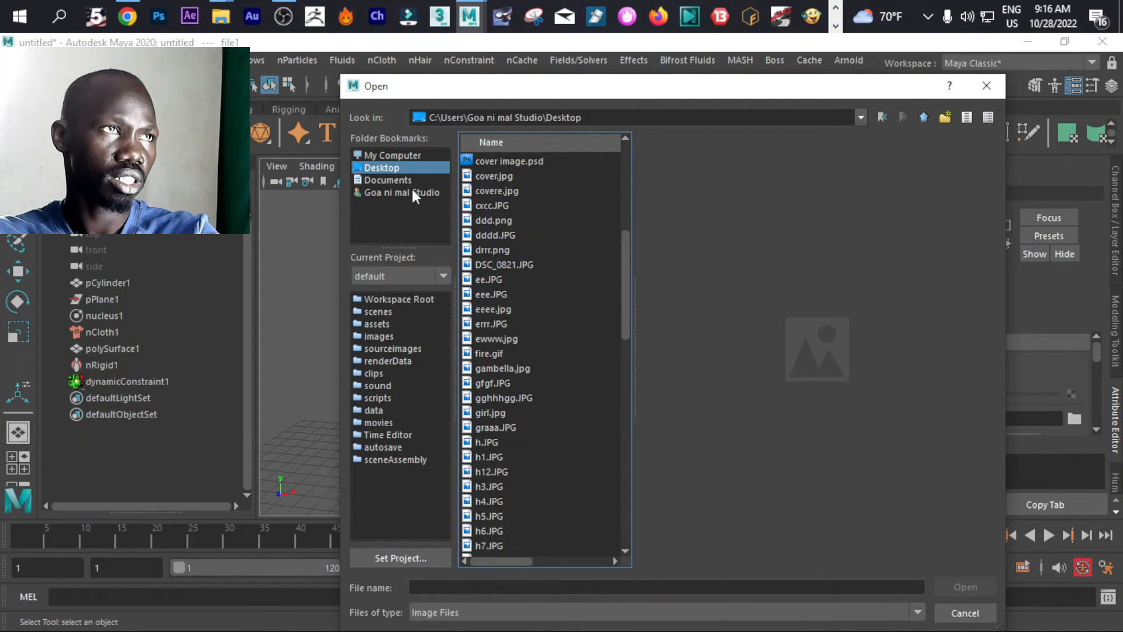
- Save the Ethiopian flag image from Chrome to the Desktop as Flag_of_Ethiopia.svg (1).png and return to Maya's file browser
left_click(127, 17)
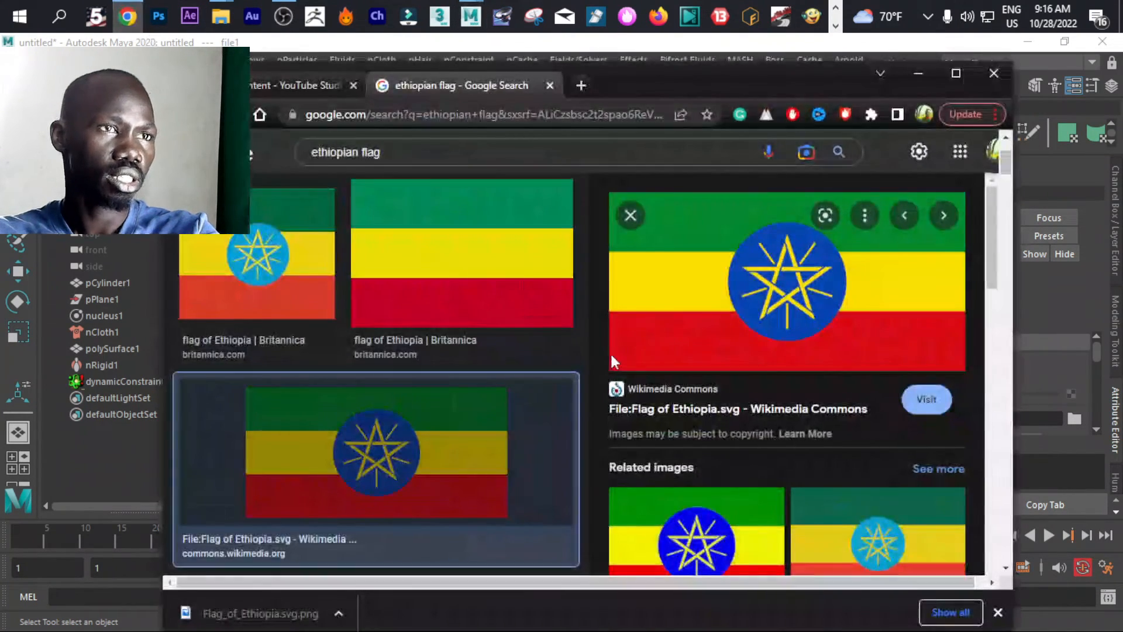
right_click(740, 254)
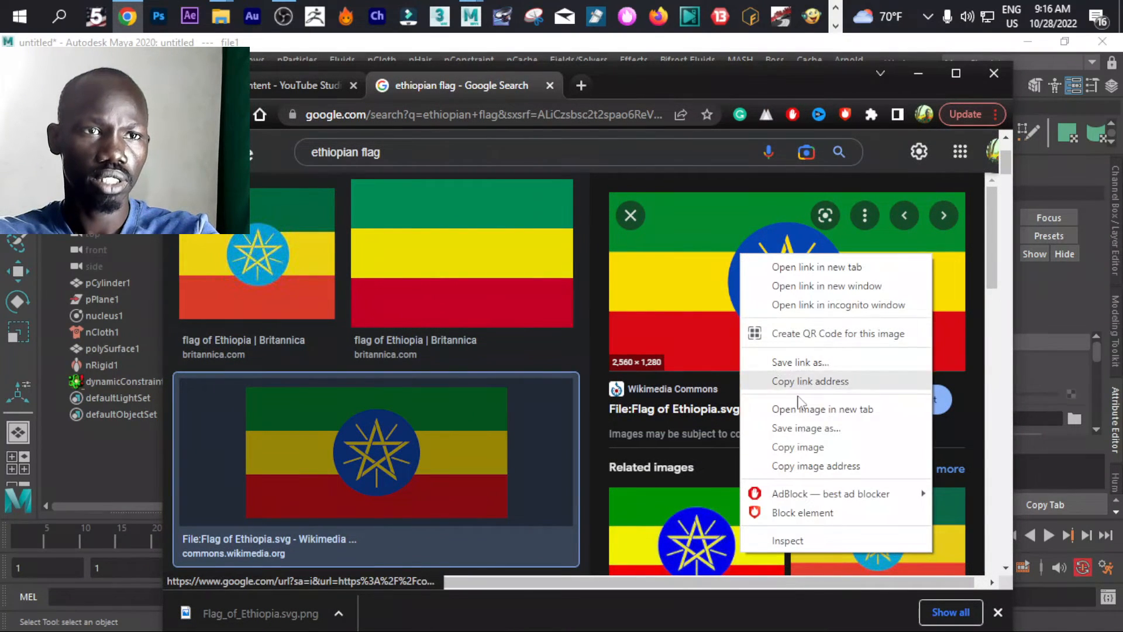
left_click(806, 428)
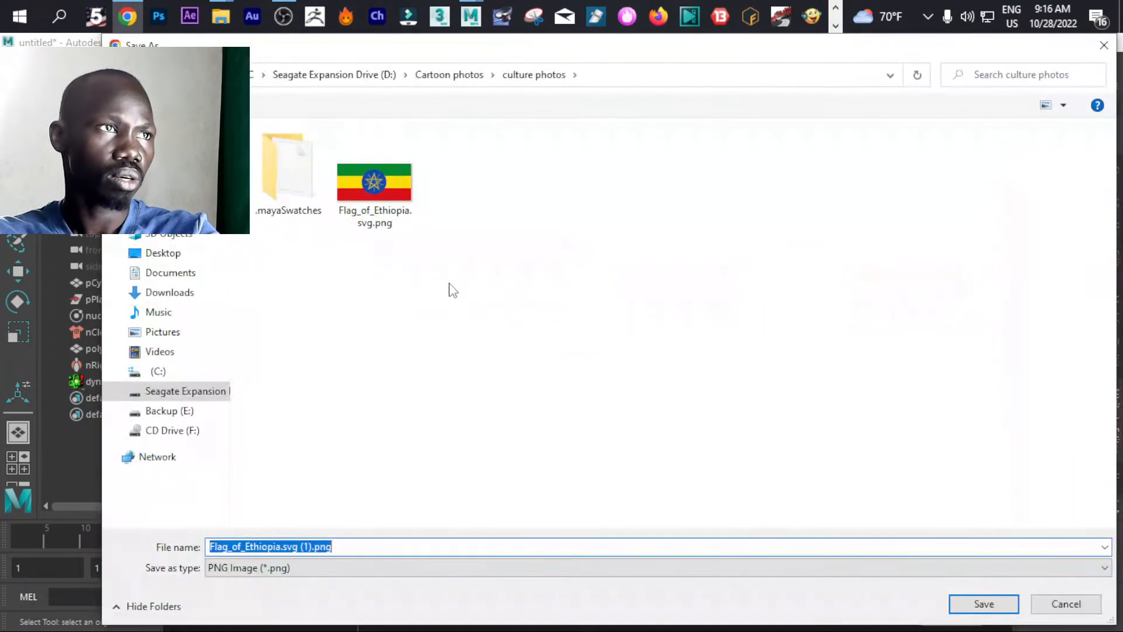
left_click(165, 252)
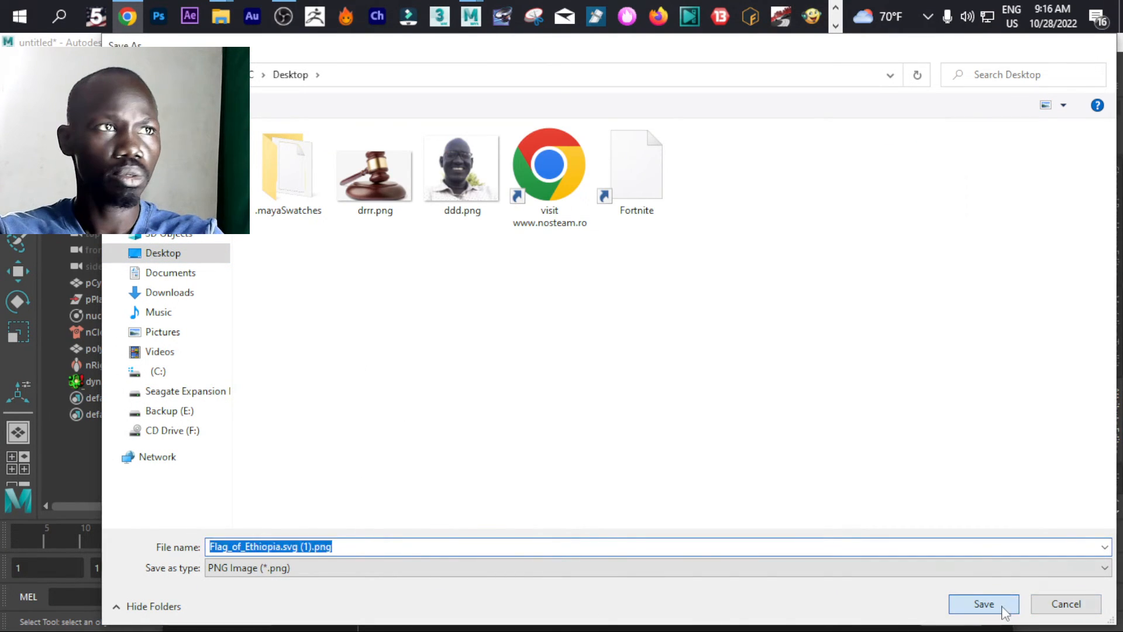
left_click(984, 603)
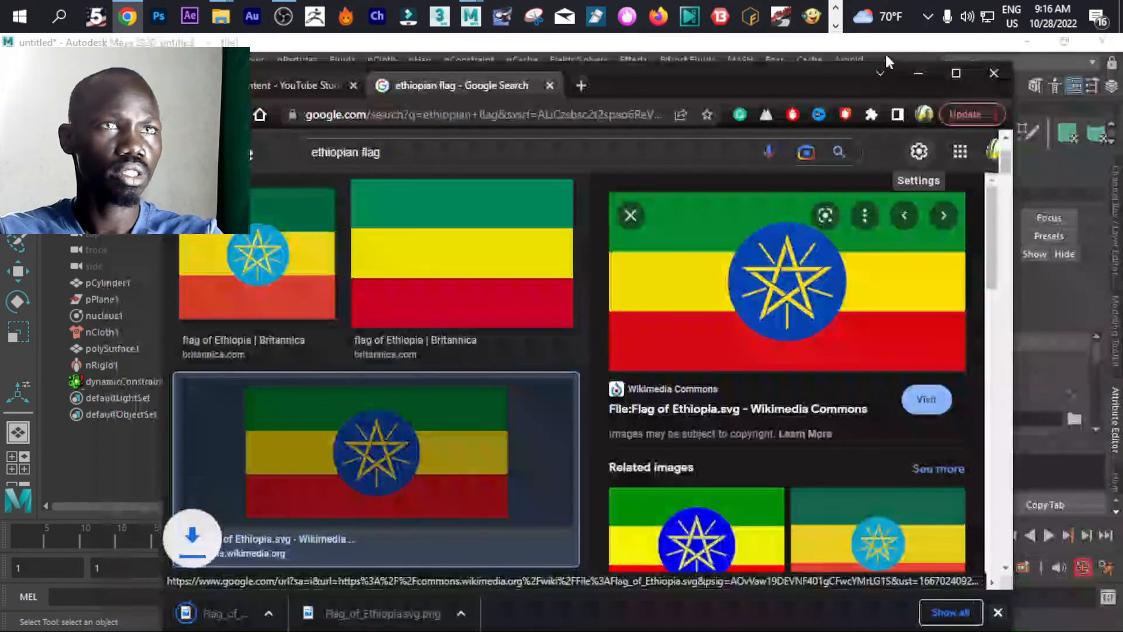
left_click(916, 69)
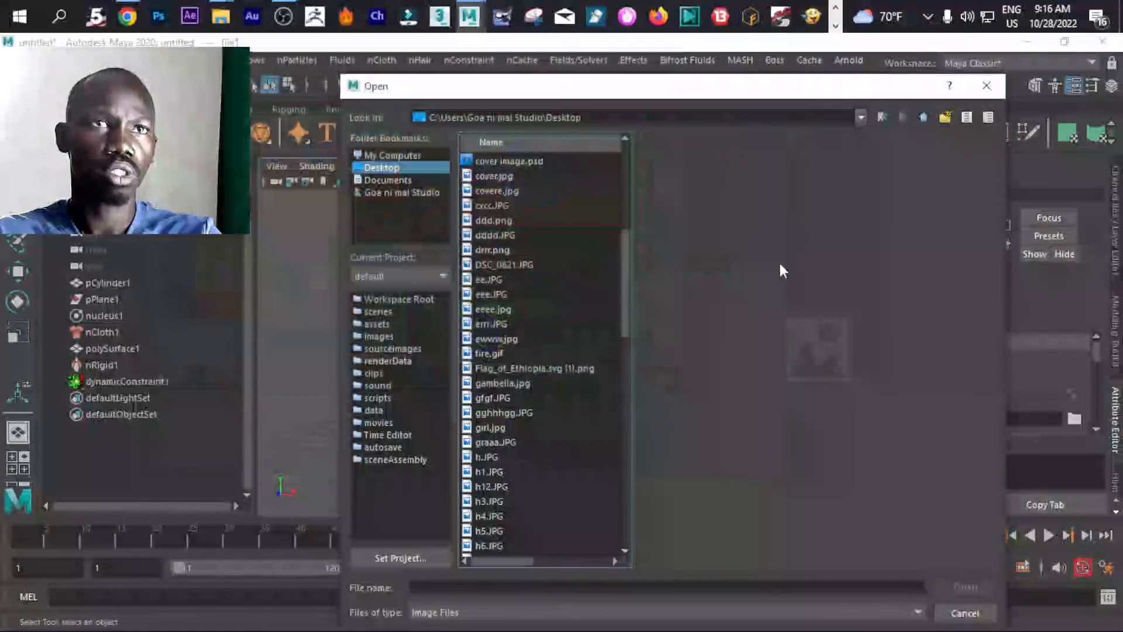
- Load Flag_of_Ethiopia.svg (1).png from the Desktop as the flag's texture image and turn on textured display in the viewport
left_click(505, 206)
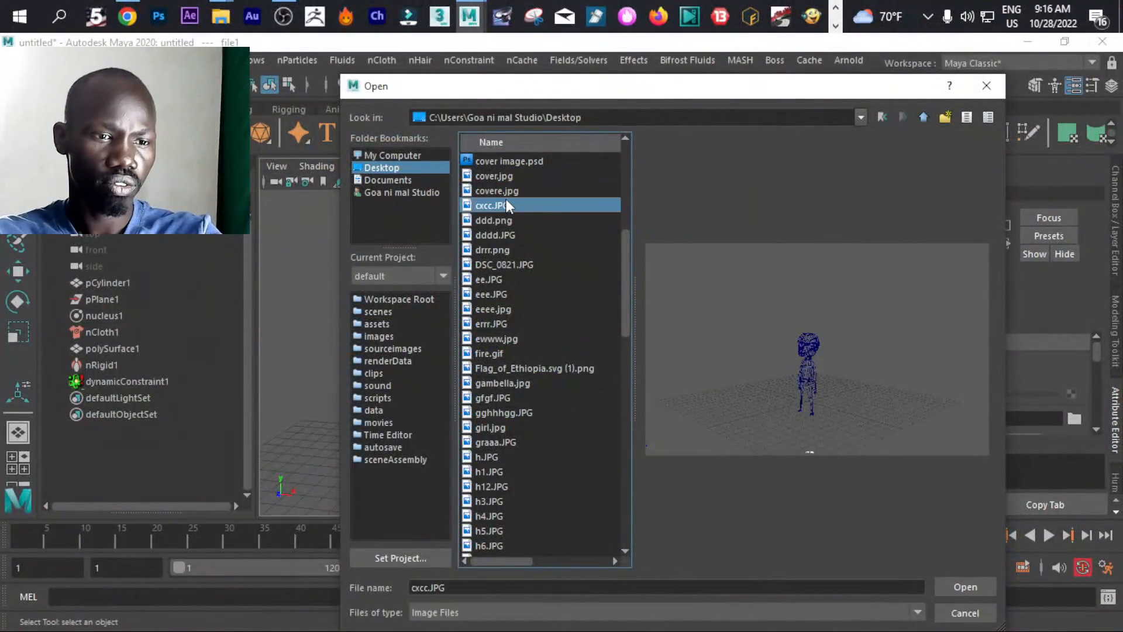
key("f")
left_click(485, 381)
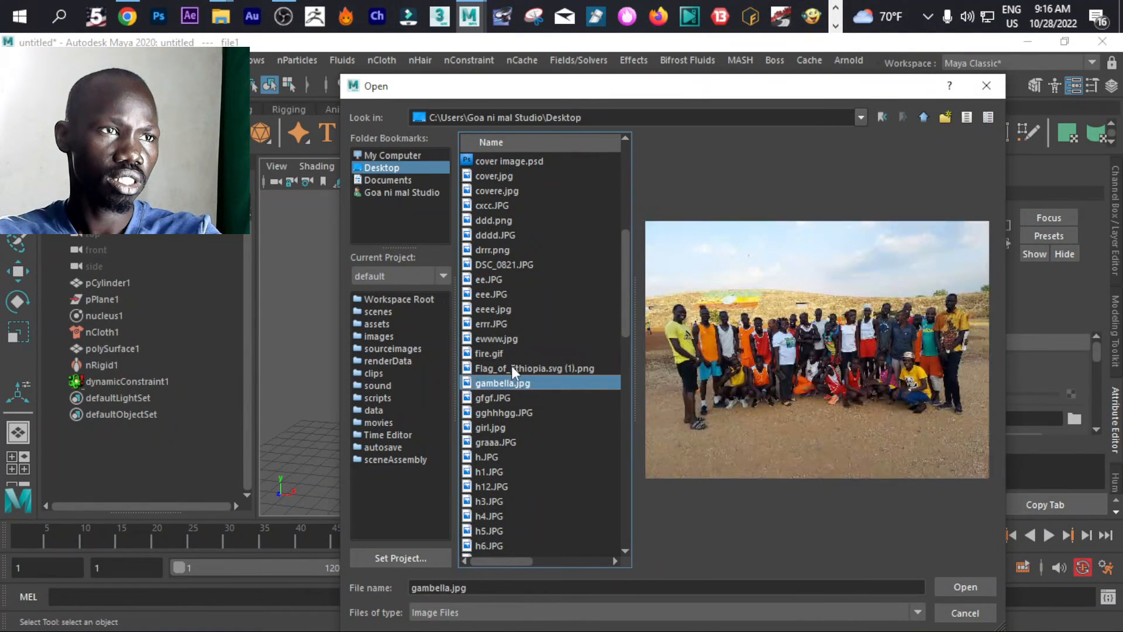
left_click(520, 368)
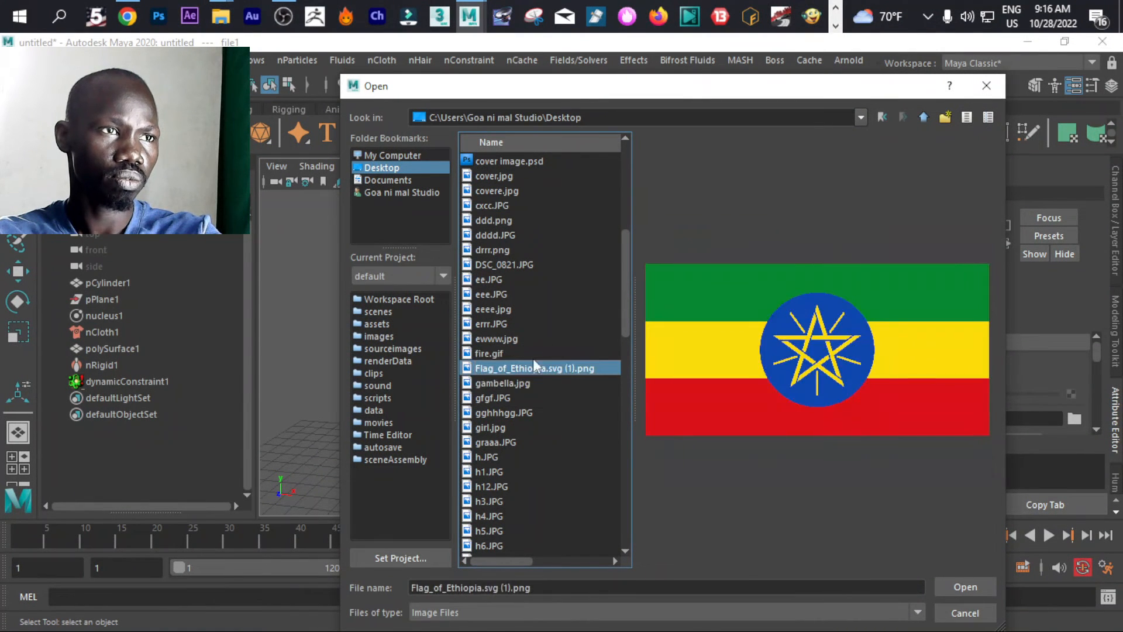
left_click(966, 585)
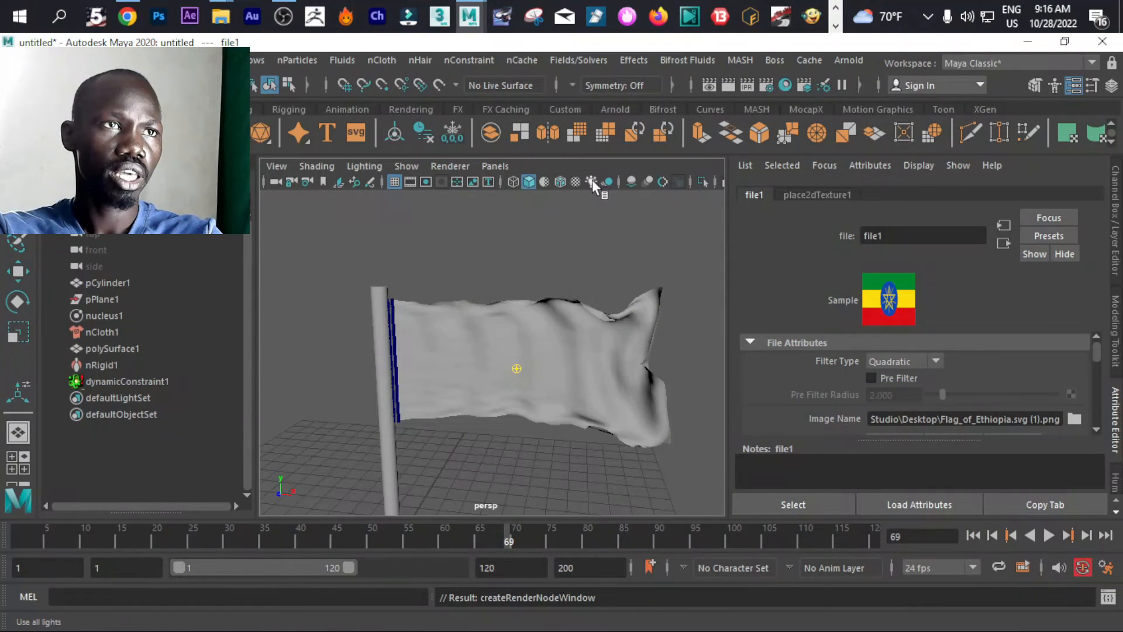
left_click(577, 181)
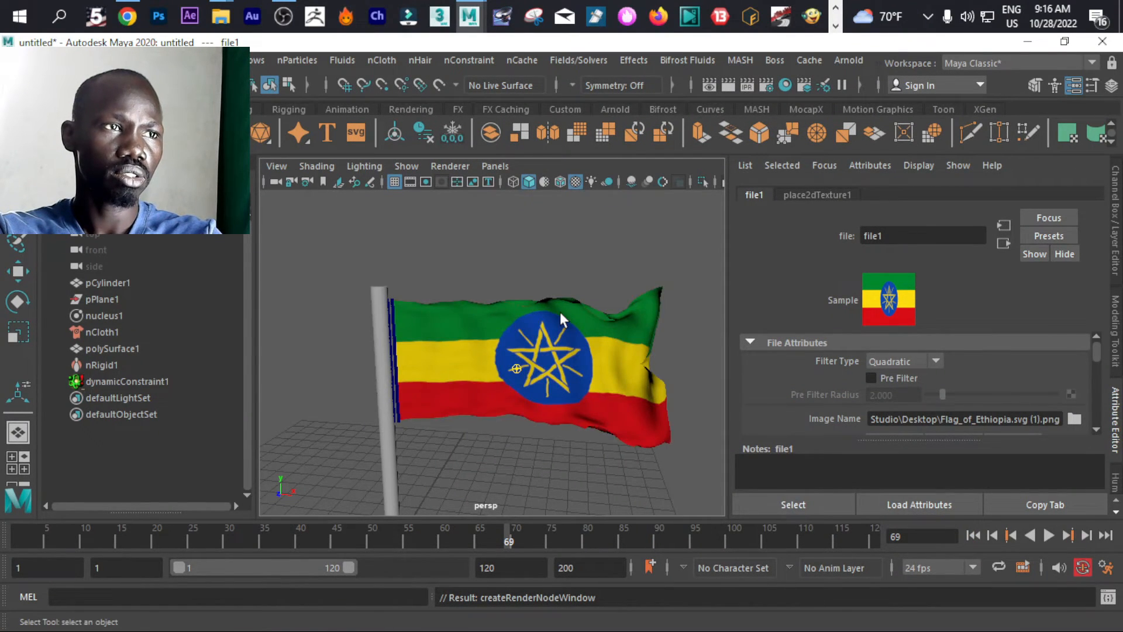
- Play the cloth simulation and examine the waving textured flag from several angles and distances
left_click_drag(560, 311, 510, 329, "alt")
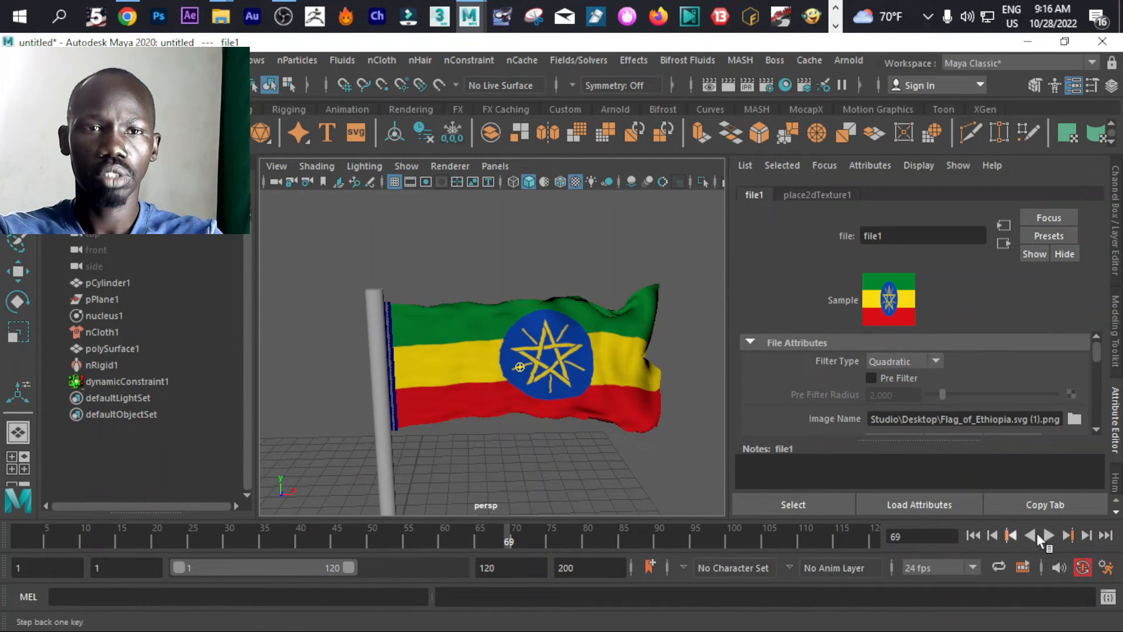
left_click(1047, 534)
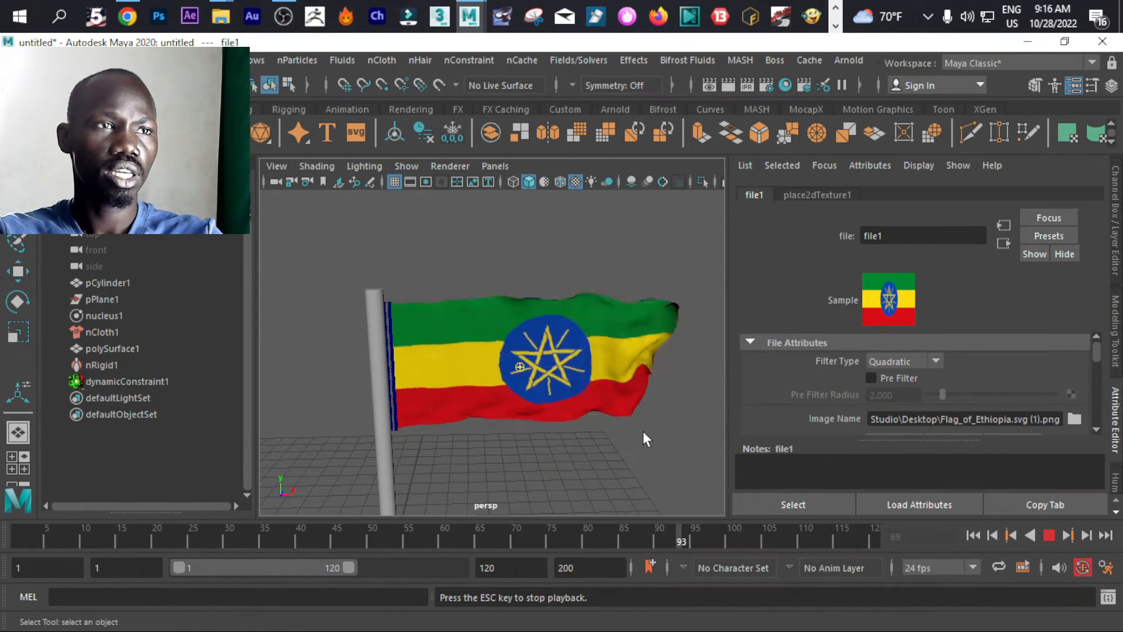
middle_click_drag(635, 426, 544, 400, "alt")
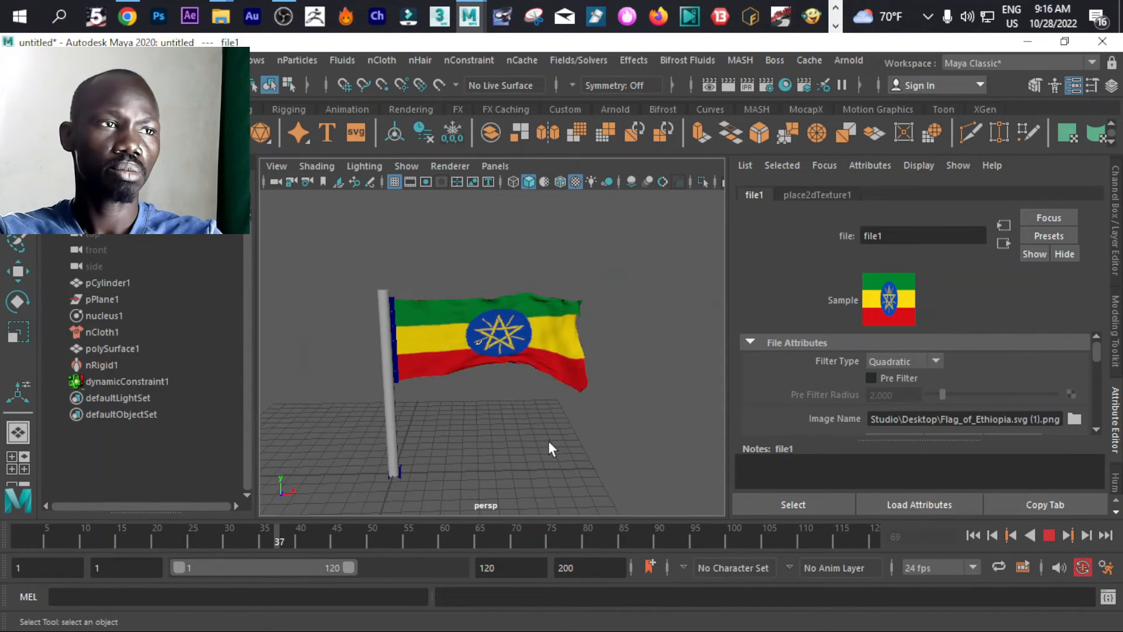
mouse_move(549, 440)
left_mouse_down("alt")
mouse_move(830, 427)
mouse_move(579, 449)
mouse_move(527, 438)
left_mouse_up("alt")
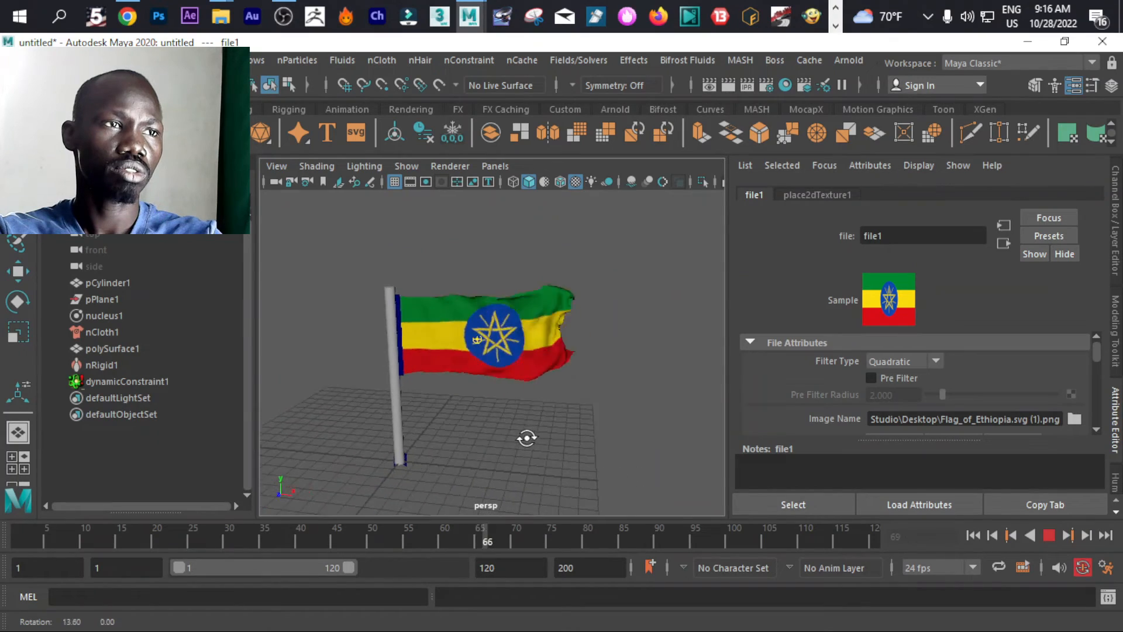
scroll(526, 415, "up", 5)
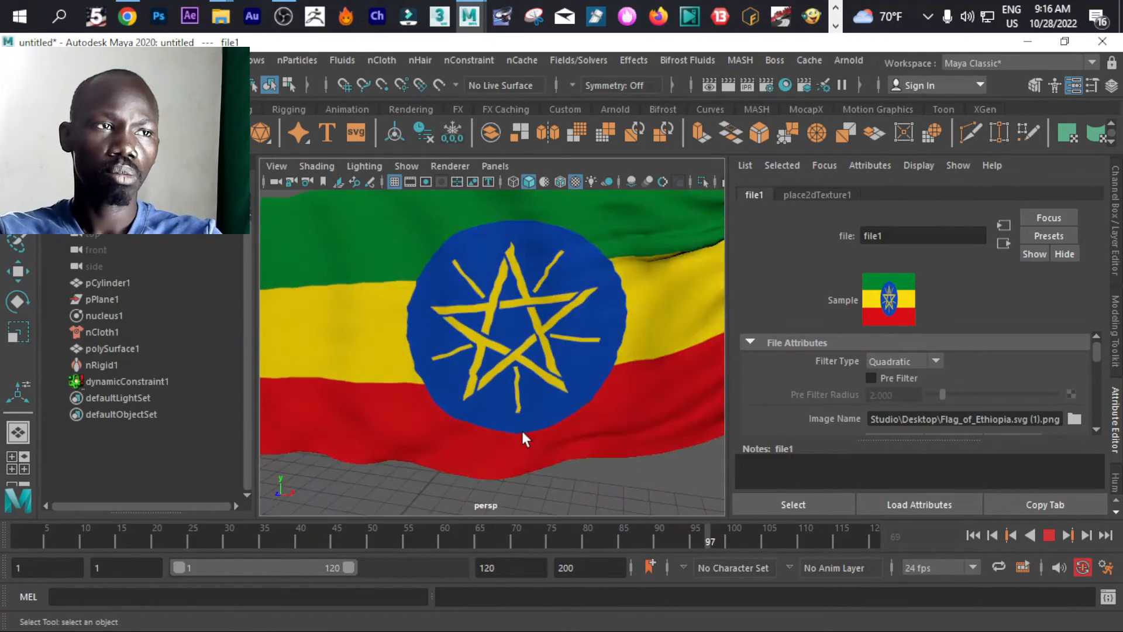
scroll(522, 431, "down", 5)
scroll(522, 430, "up", 5)
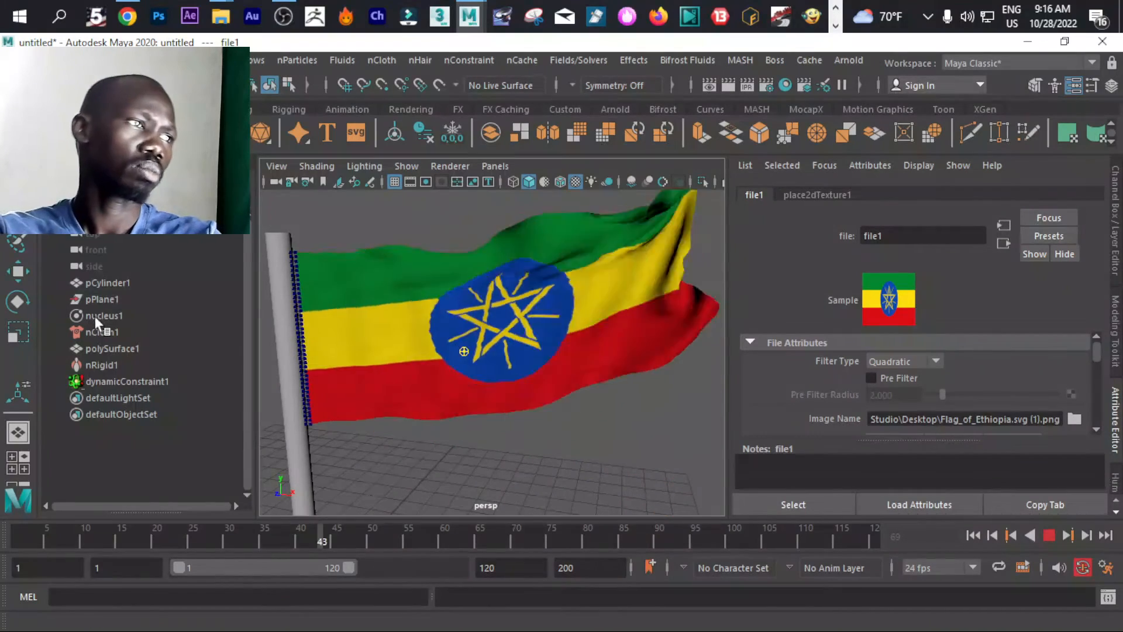
left_click(97, 315)
scroll(612, 389, "down", 3)
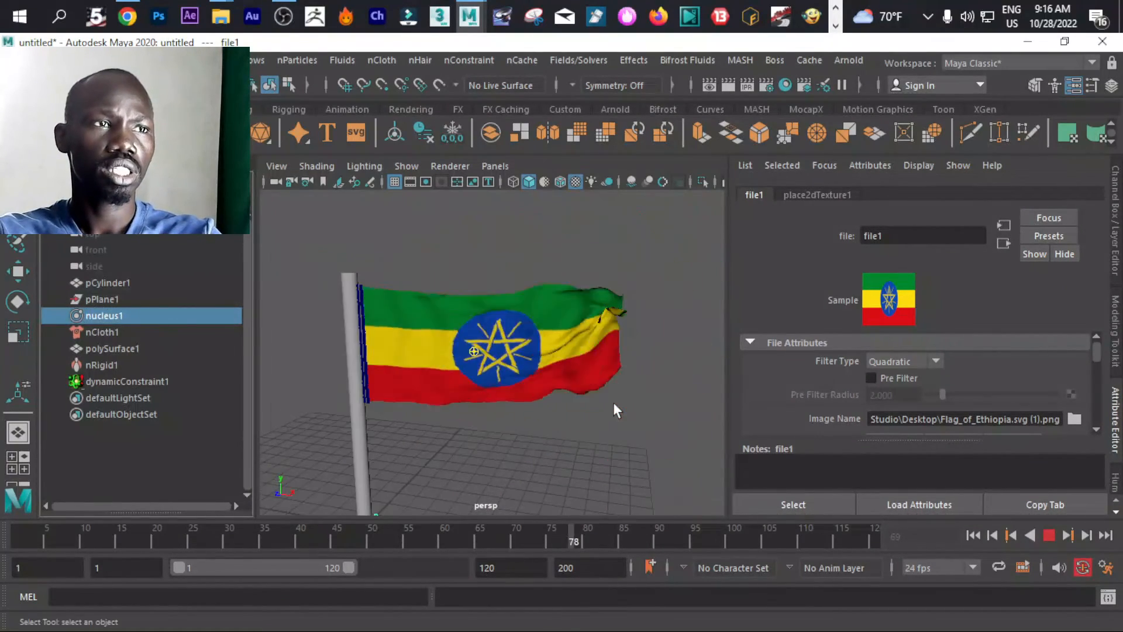
left_click_drag(613, 402, 525, 423, "alt")
scroll(597, 427, "up", 5)
scroll(595, 424, "down", 2)
scroll(603, 423, "down", 5)
scroll(513, 413, "up", 7)
middle_click_drag(513, 413, 570, 432, "alt")
scroll(549, 424, "down", 1)
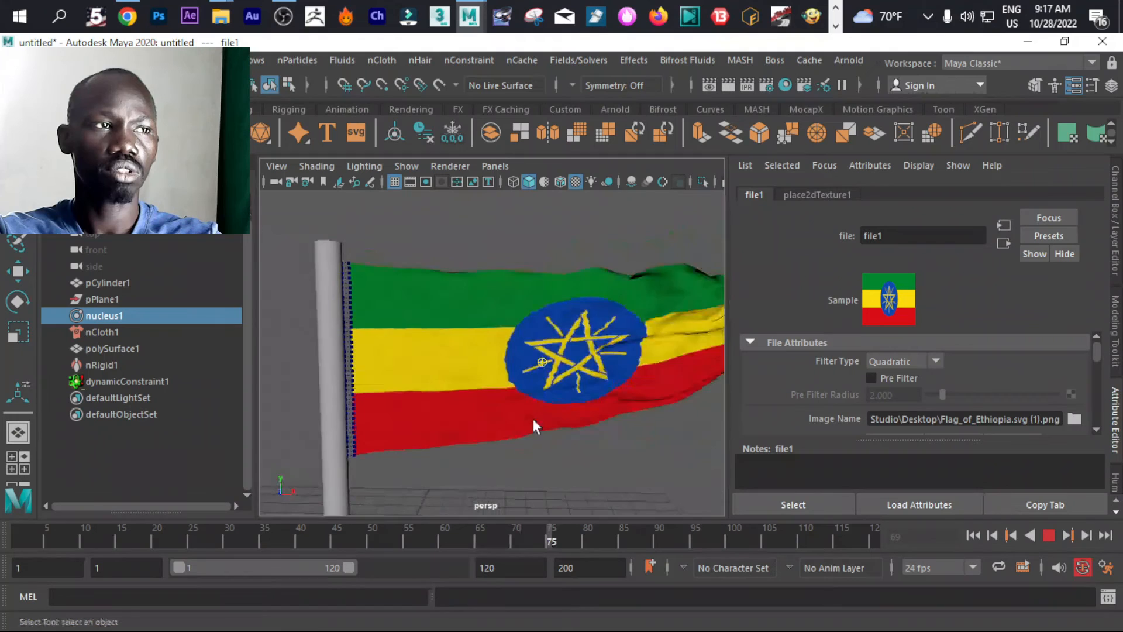
- Assign a new Lambert material to the flag pole, stop the playback and load the material's attributes
left_click(329, 401)
right_click(332, 400)
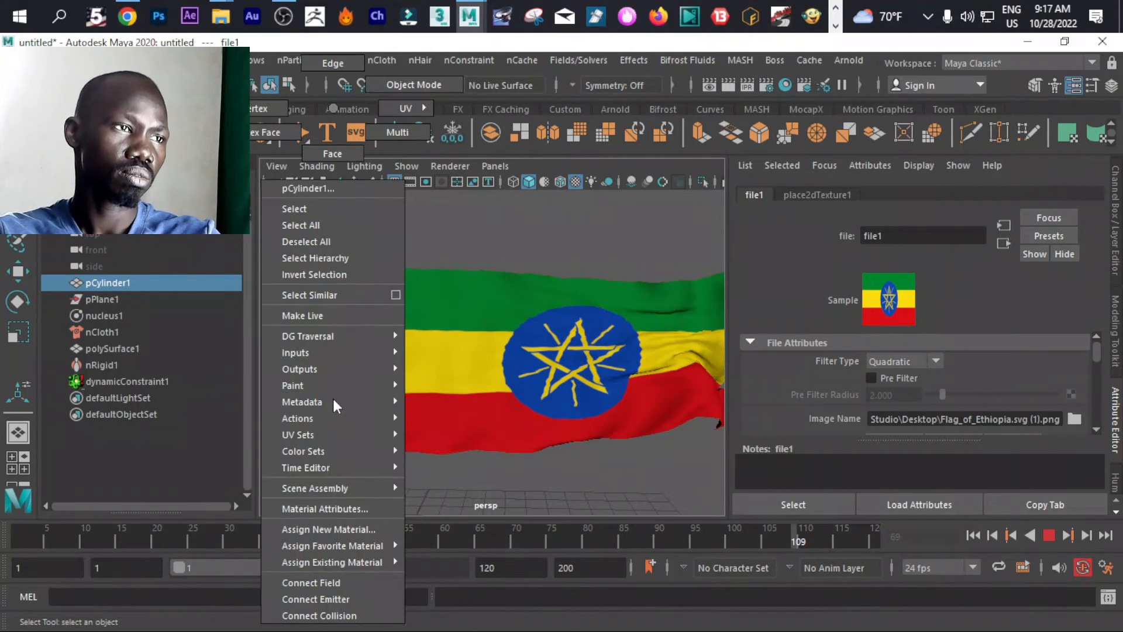
left_click(374, 529)
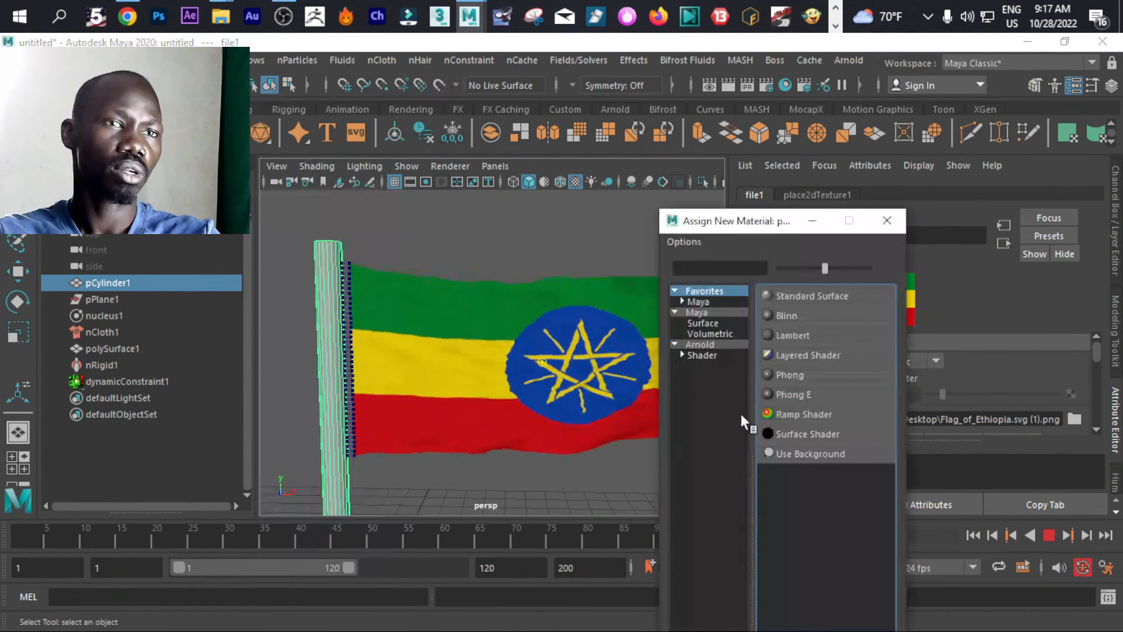
left_click(802, 335)
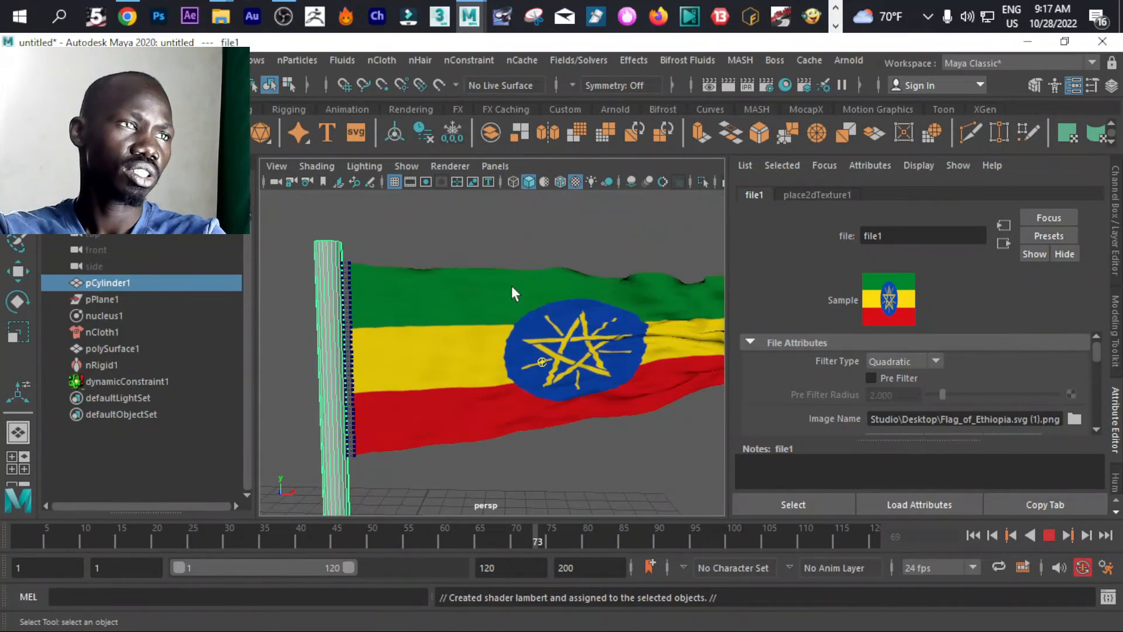
left_click(1048, 536)
left_click(919, 504)
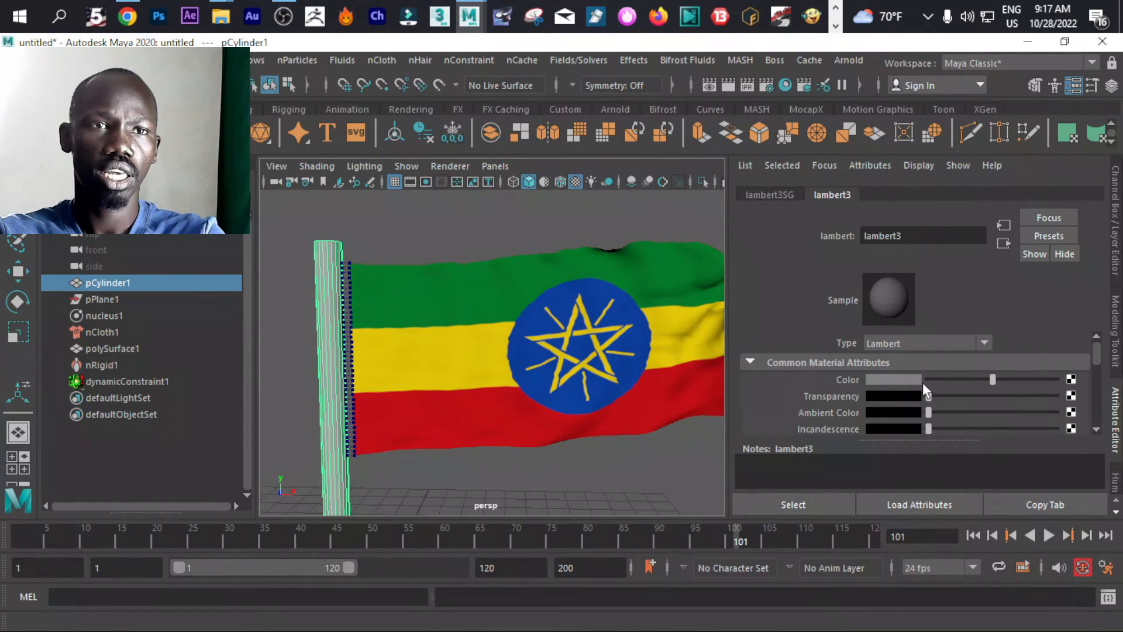
- Set the Color of the pole's Lambert material to yellow
left_click(906, 378)
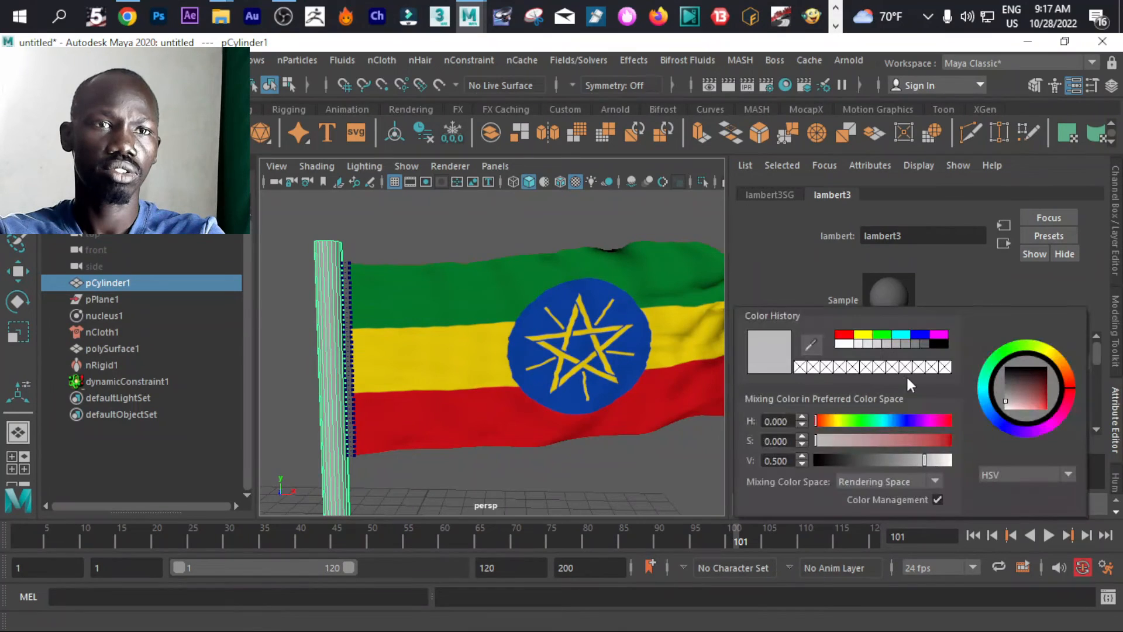
left_click(863, 335)
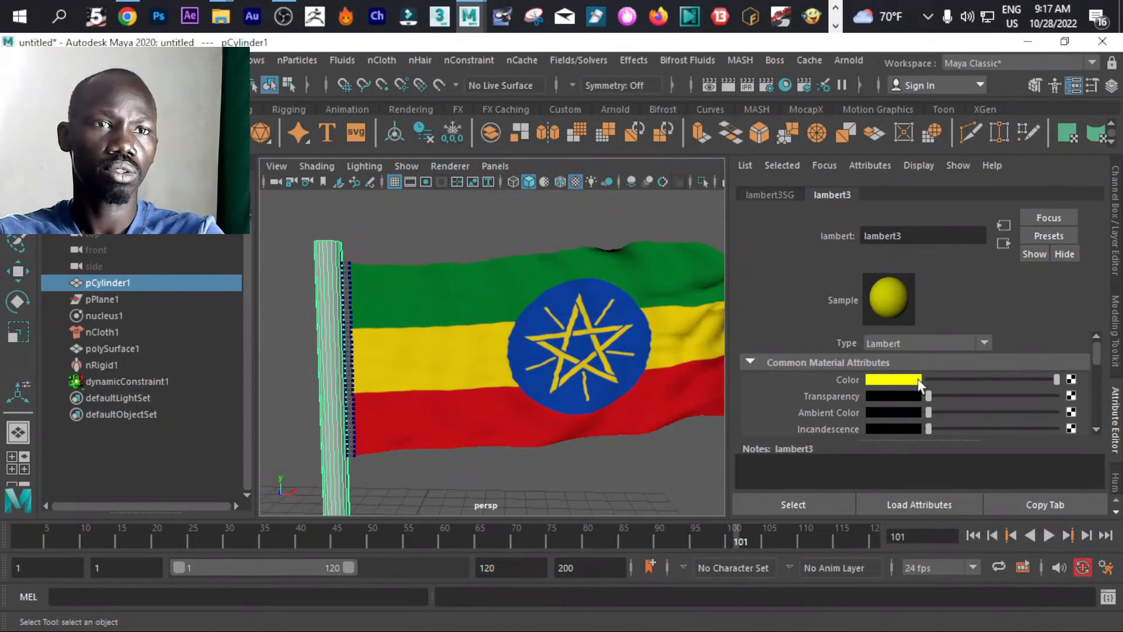
left_click(345, 244)
- Reopen the pole's lambert3 material and set its Color to a dark green with hue 154.61, saturation 0.494 and value 0.199
left_click(330, 250)
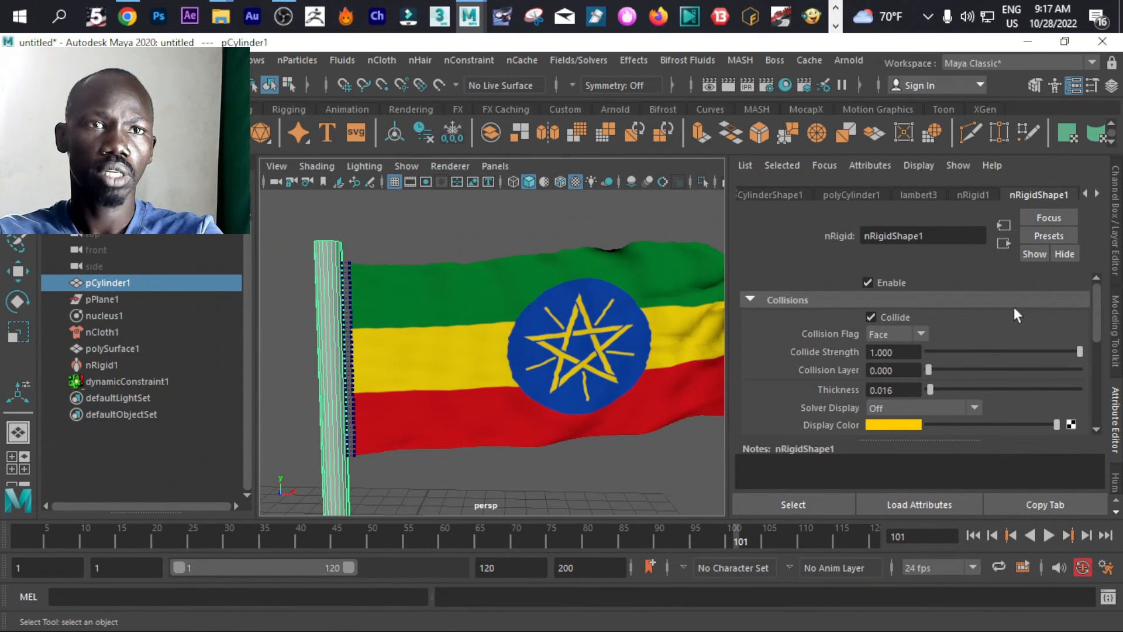
left_click(932, 196)
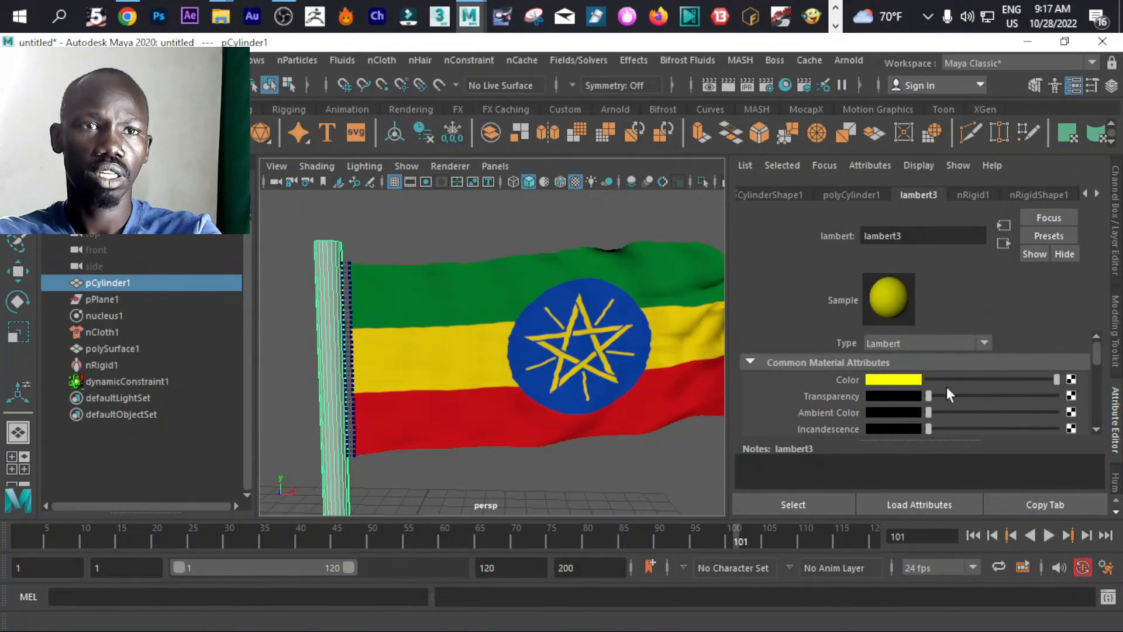
left_click(896, 381)
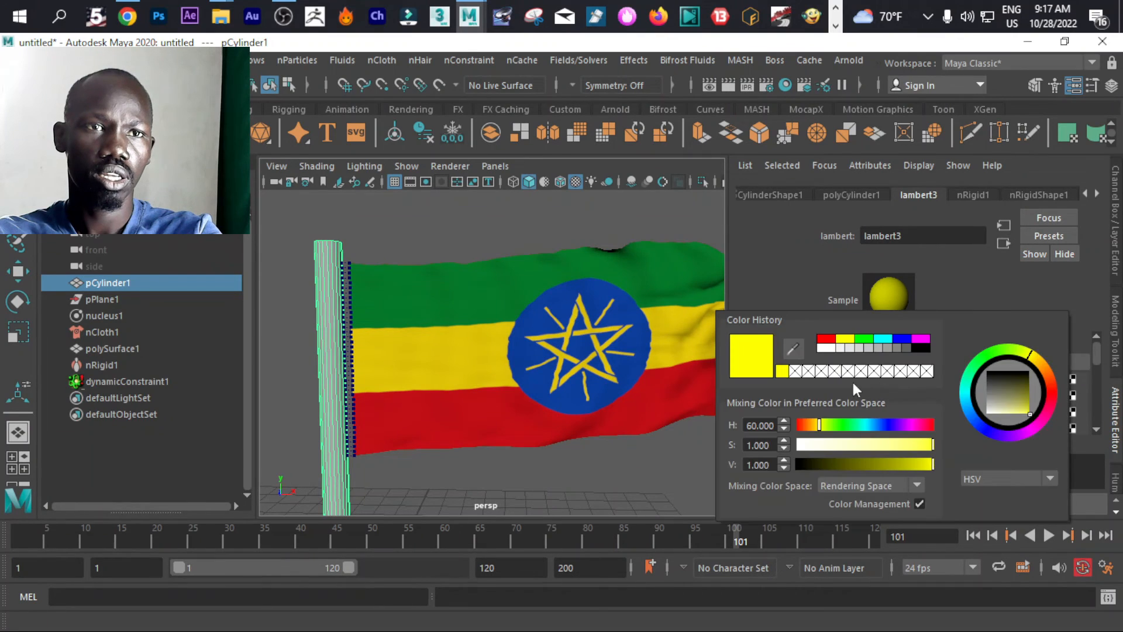
left_click(864, 338)
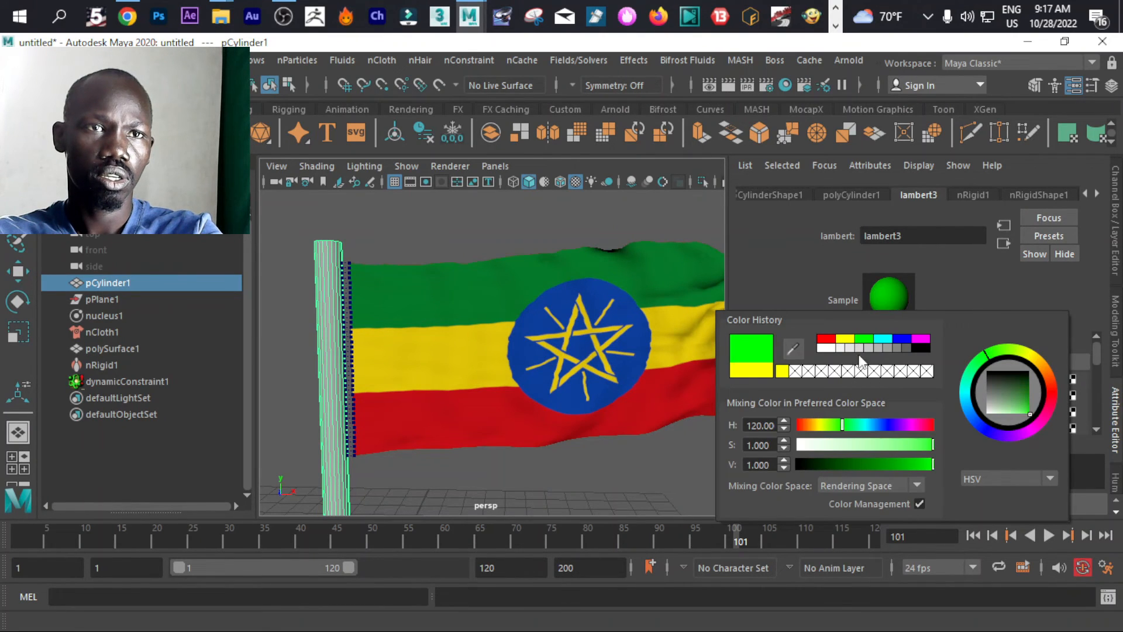
left_click(857, 421)
left_click(865, 444)
left_click(868, 465)
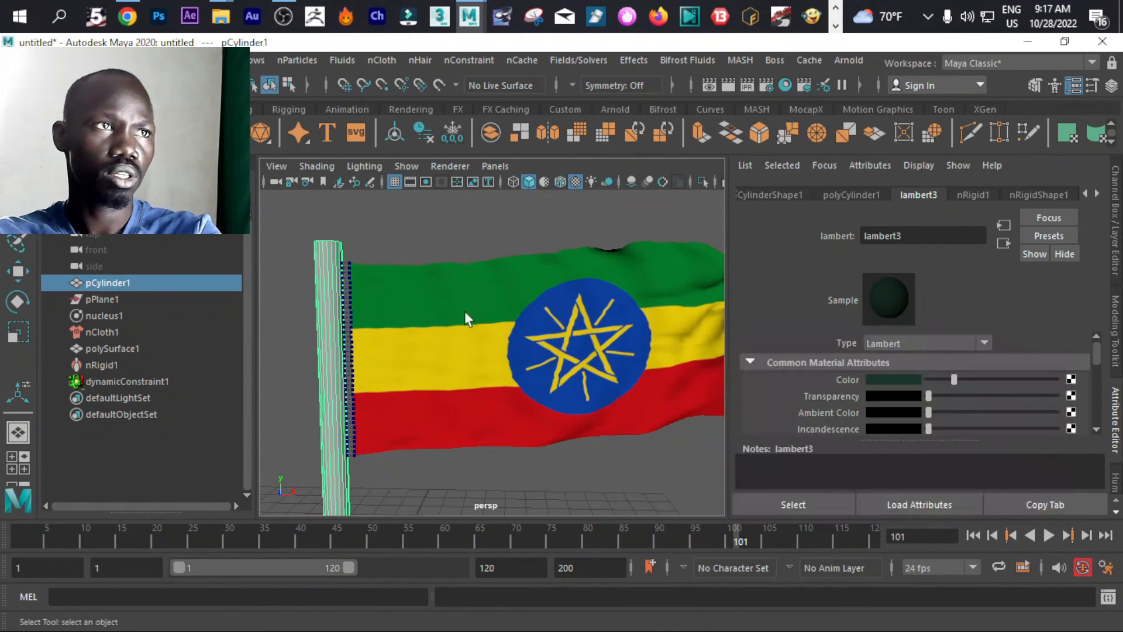
left_click(409, 237)
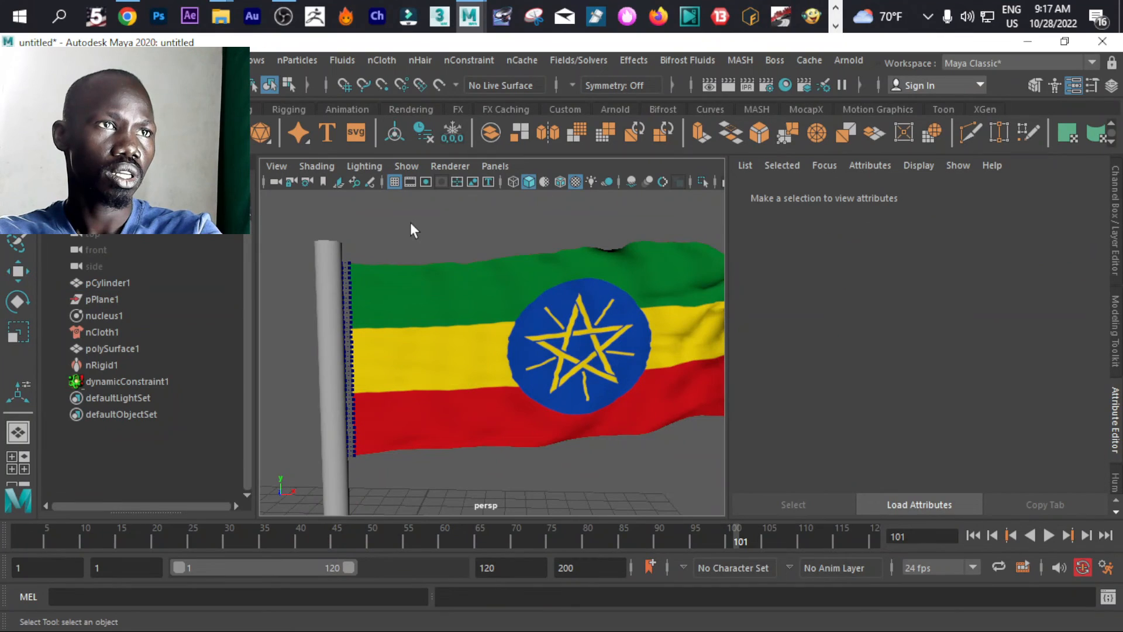
- Assign another new Lambert material to the flag pole in place of lambert3
left_click(340, 276)
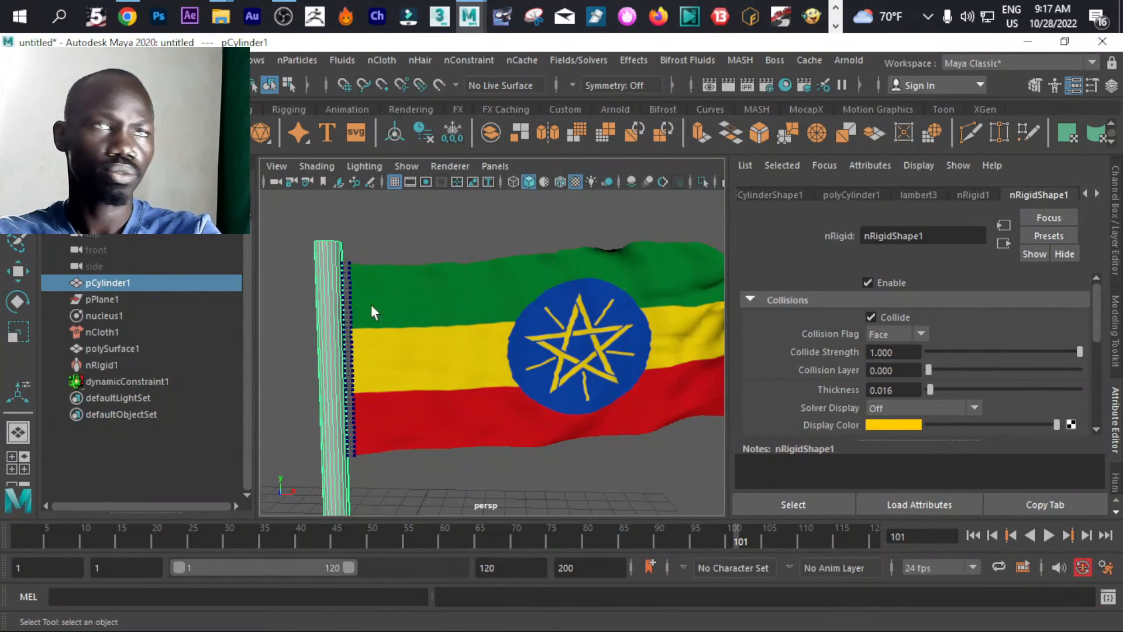
right_click(323, 298)
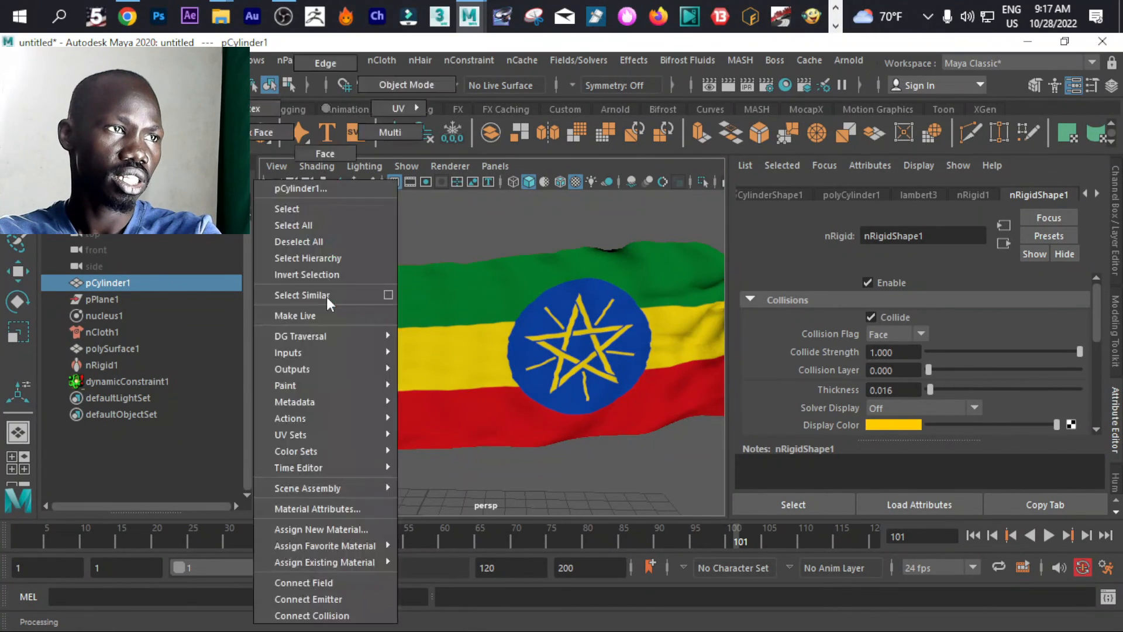
left_click(340, 528)
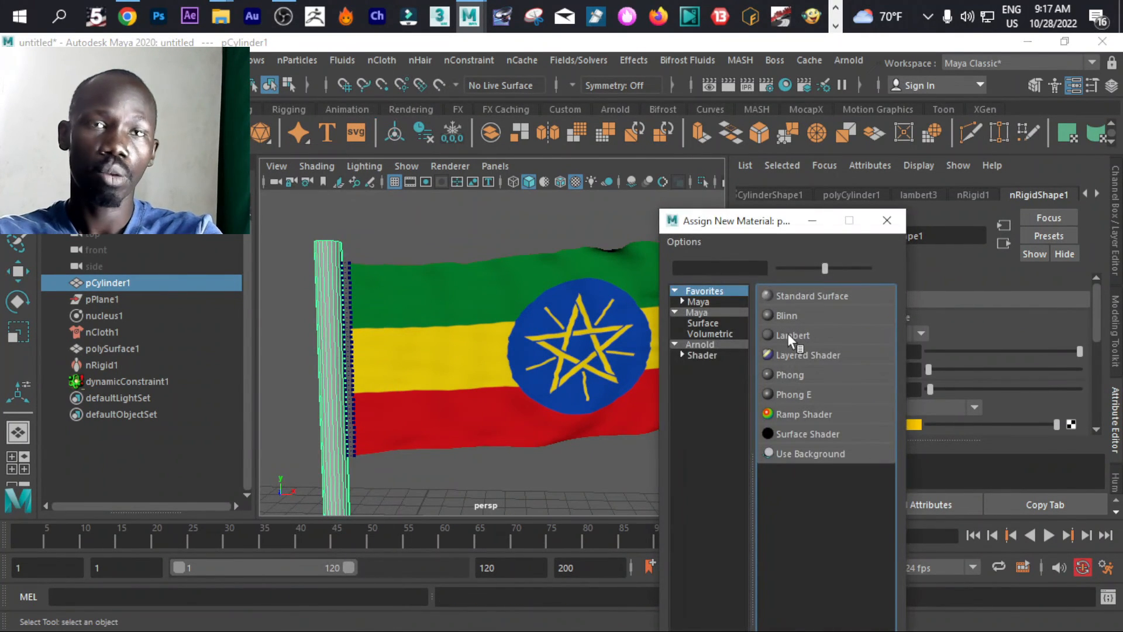
left_click(788, 335)
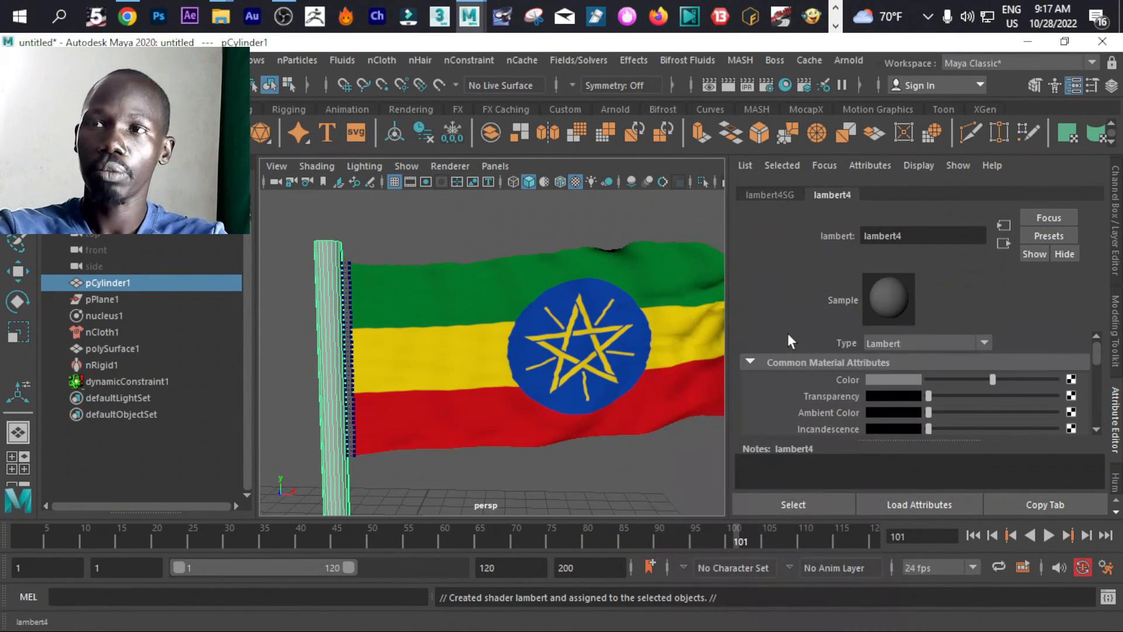
- Try dark green, red and bright green for the pole's new Lambert, settling on dark grey with saturation 0 and value 0.122
left_click(912, 378)
left_click(809, 367)
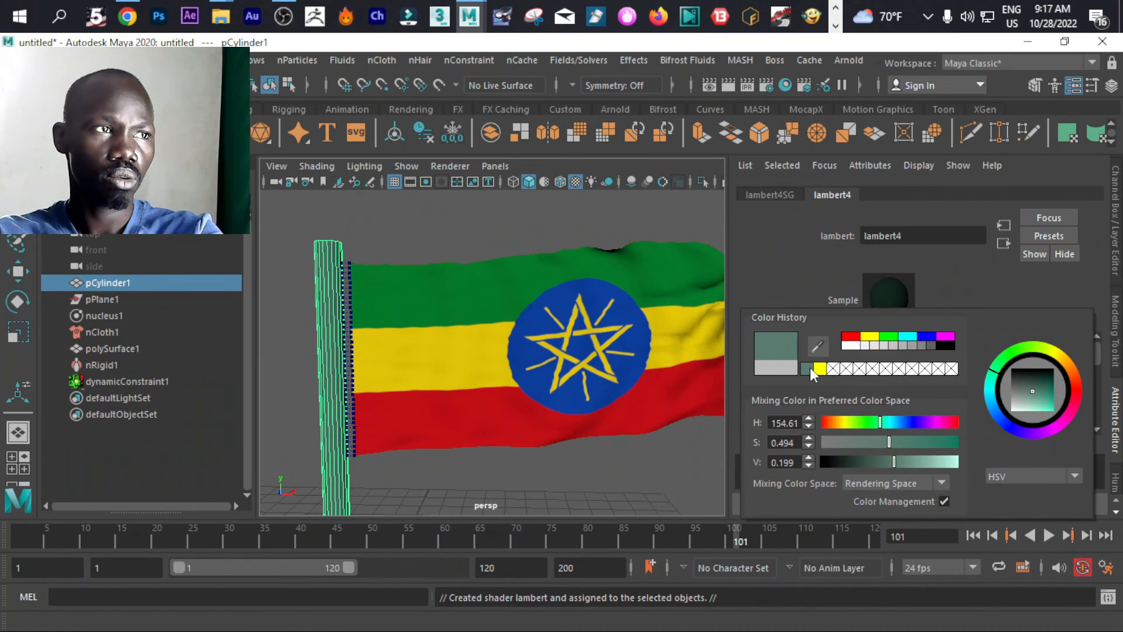
left_click(851, 338)
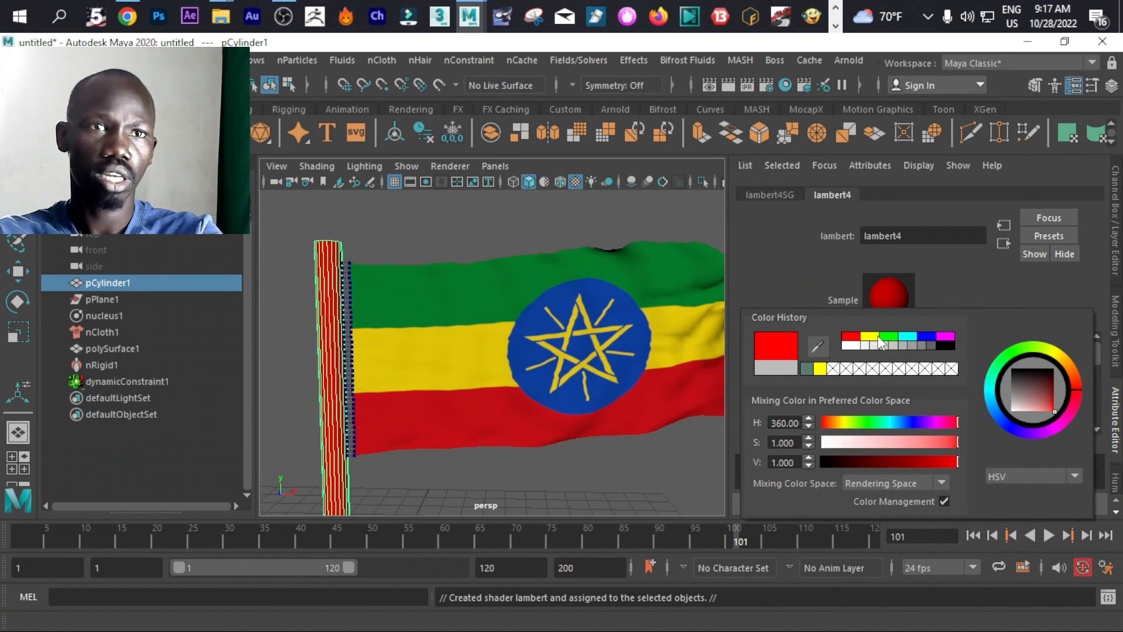
left_click(877, 337)
left_click(890, 337)
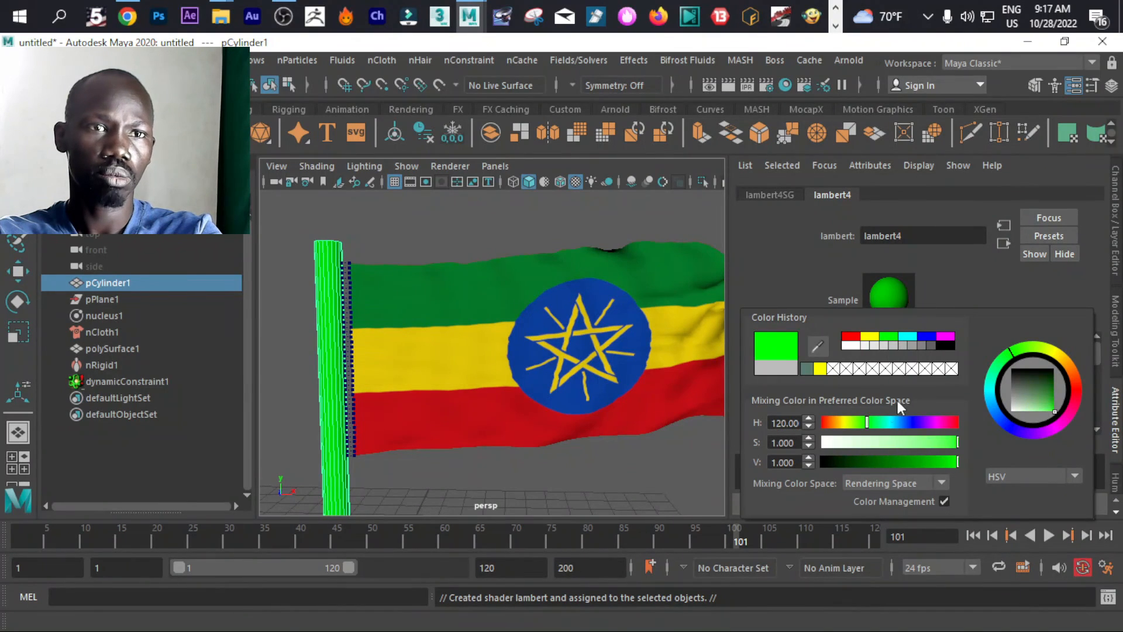
left_click(928, 346)
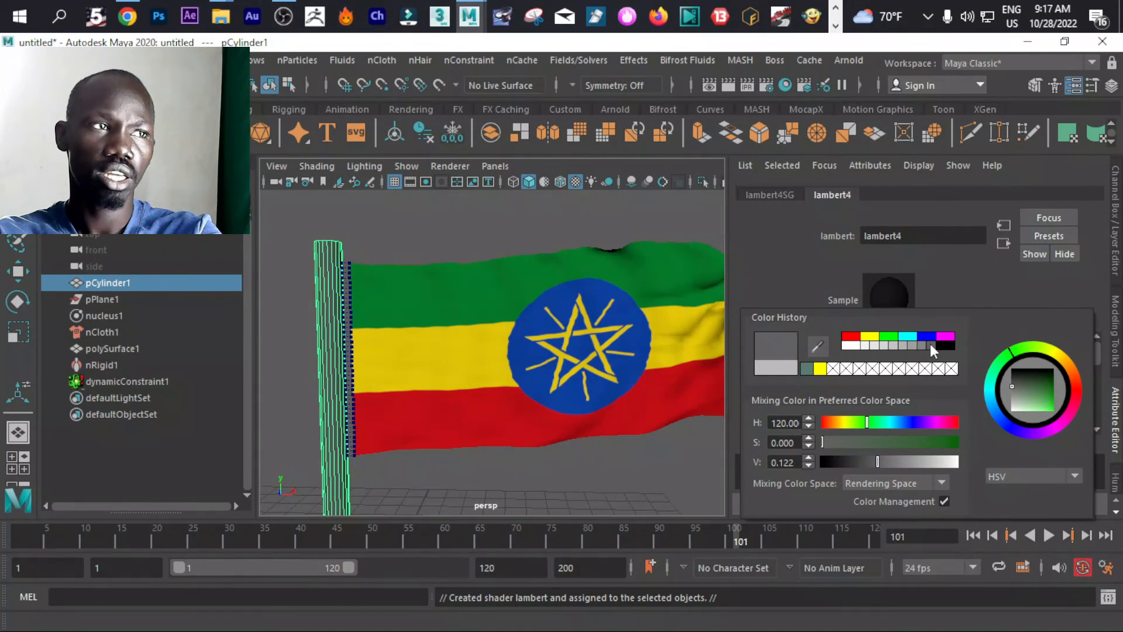
left_click(483, 239)
key("f")
scroll(490, 248, "down", 3)
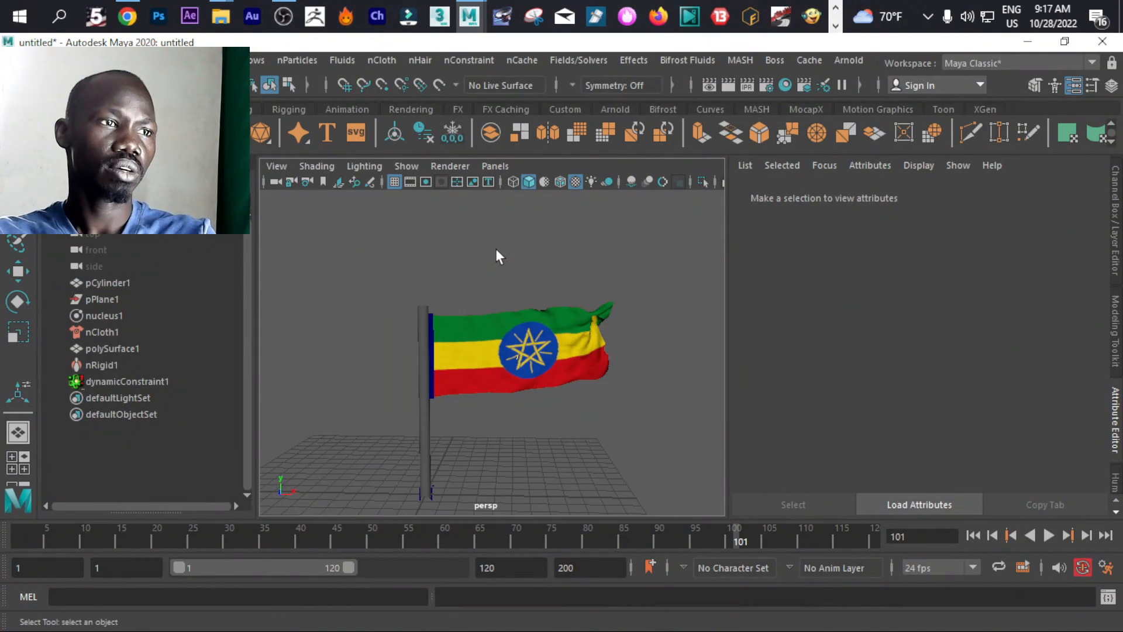
left_click_drag(475, 297, 496, 271, "alt")
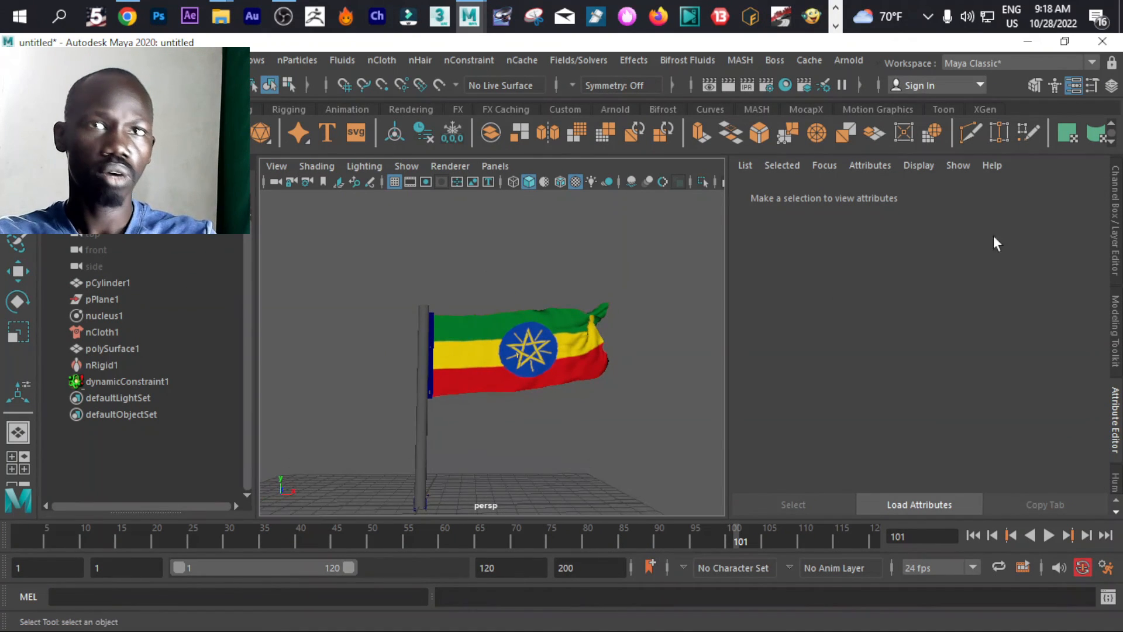
- Collapse the side panel to widen the viewport and play the flag simulation with the whole pole and flag in view
left_click(1114, 193)
left_click(1117, 189)
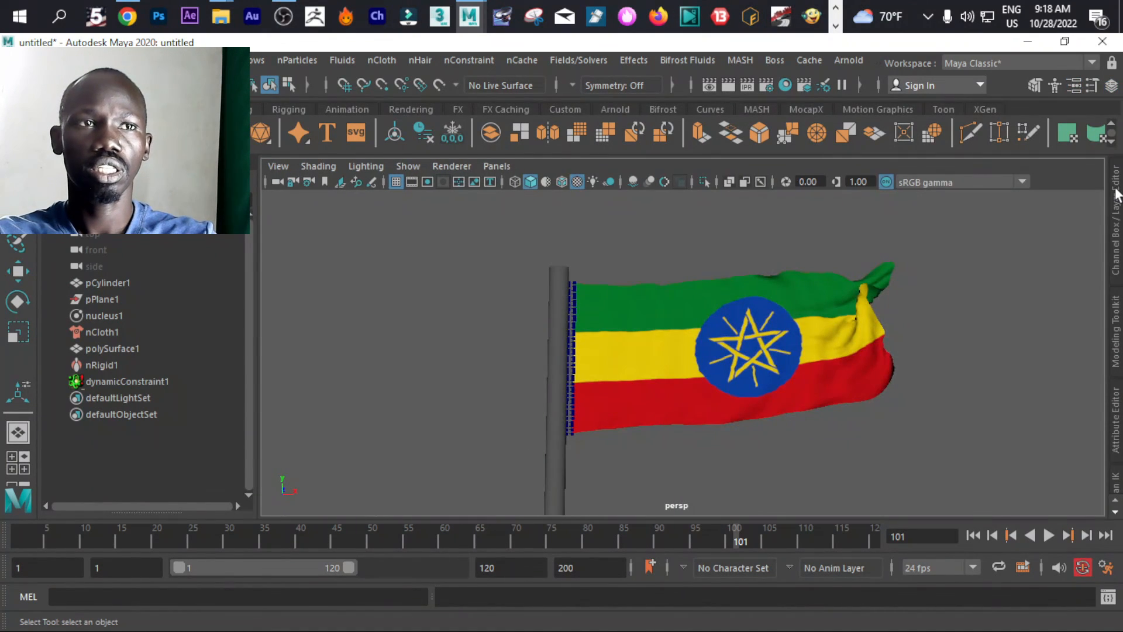
scroll(968, 294, "down", 4)
left_click_drag(880, 313, 875, 308, "alt")
middle_click_drag(875, 309, 866, 293, "alt")
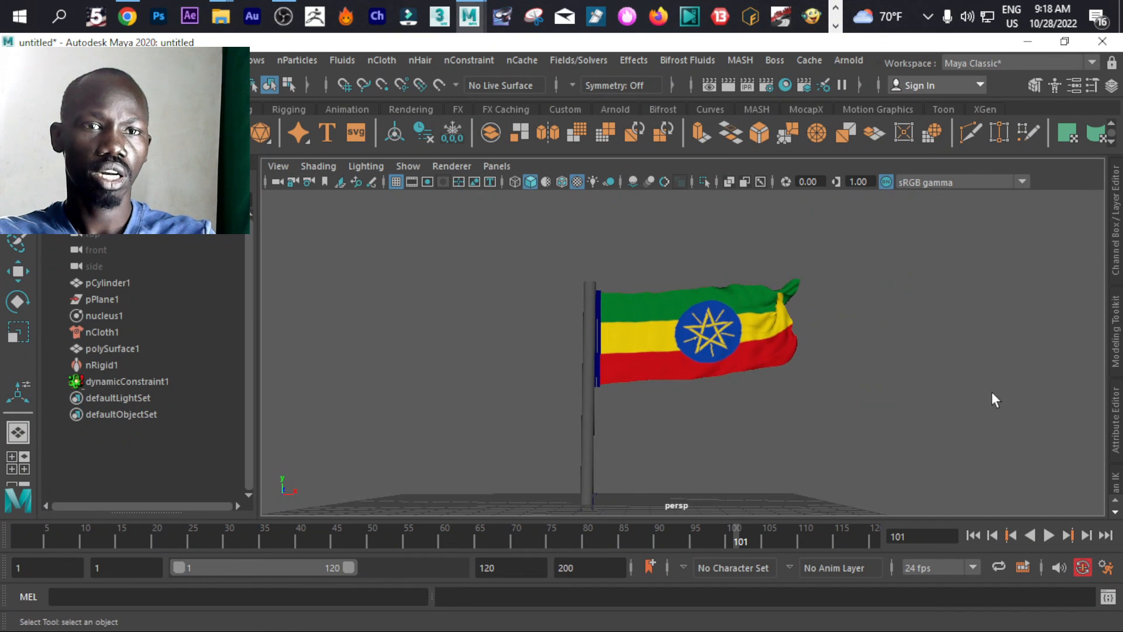
left_click(1049, 534)
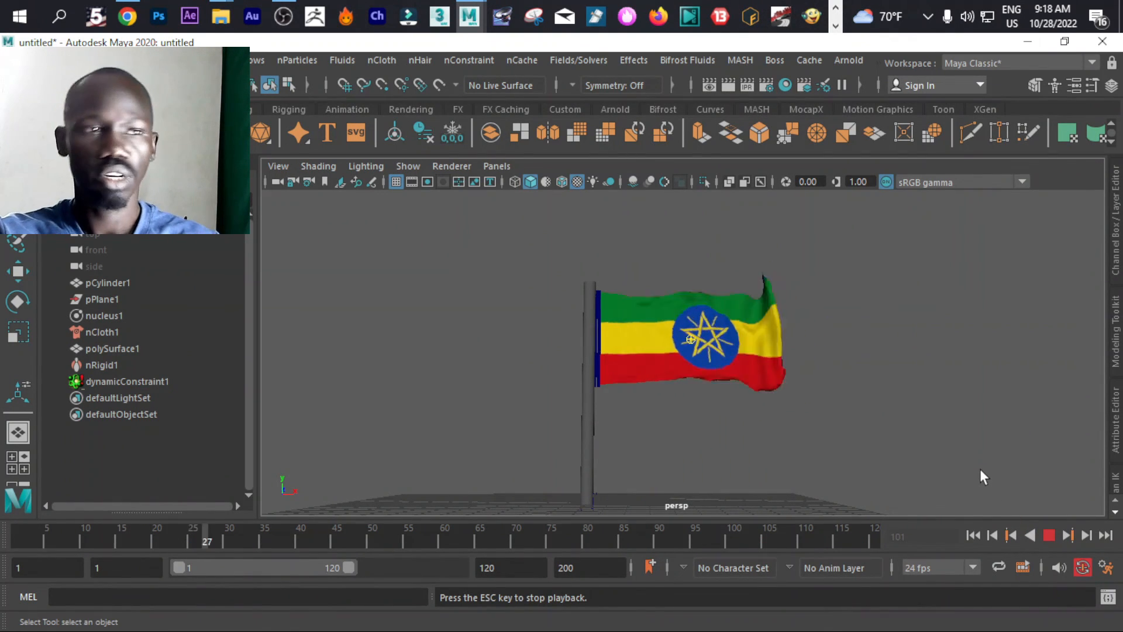
left_click_drag(907, 427, 882, 459, "alt")
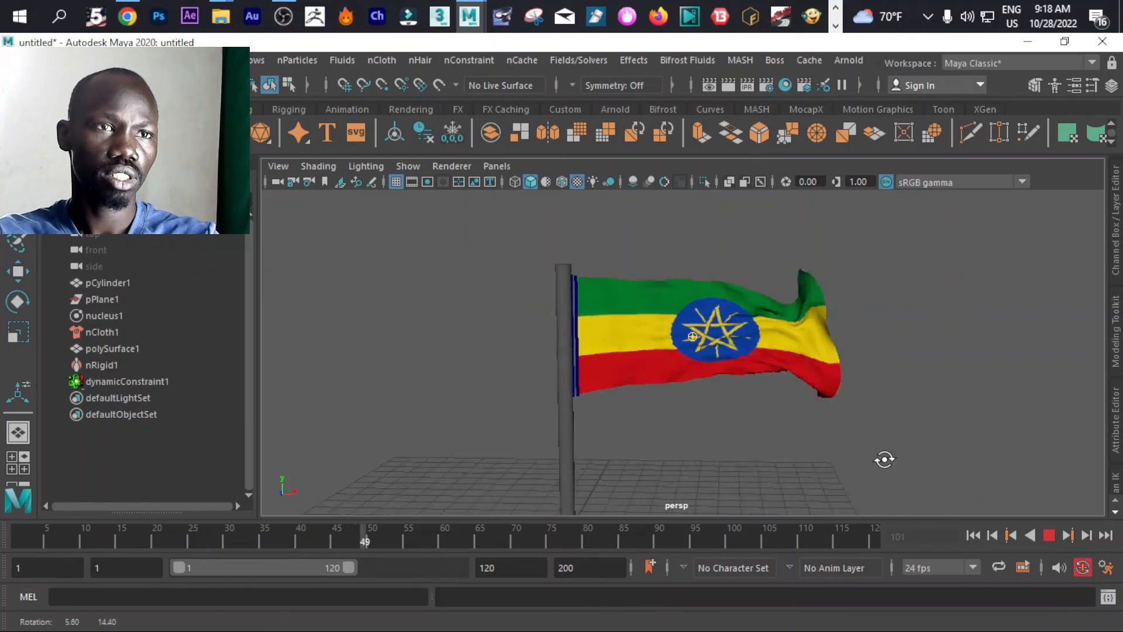
- Select the flag cloth and frame it in the viewport to examine its waving during playback
left_click(780, 358)
key("f")
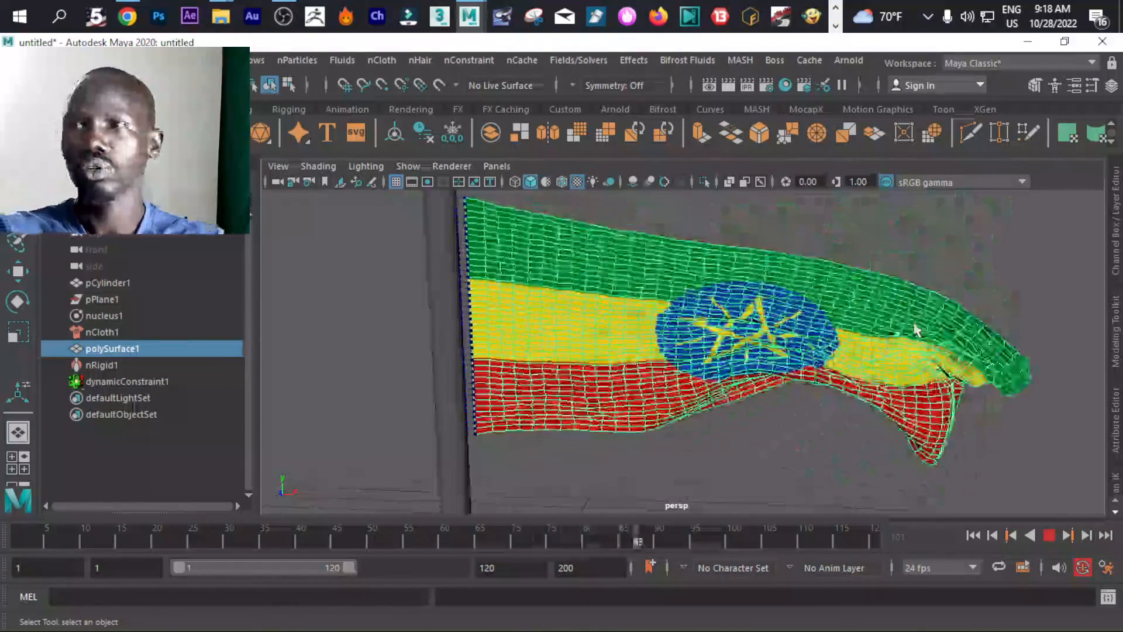
middle_click_drag(840, 359, 819, 369, "alt")
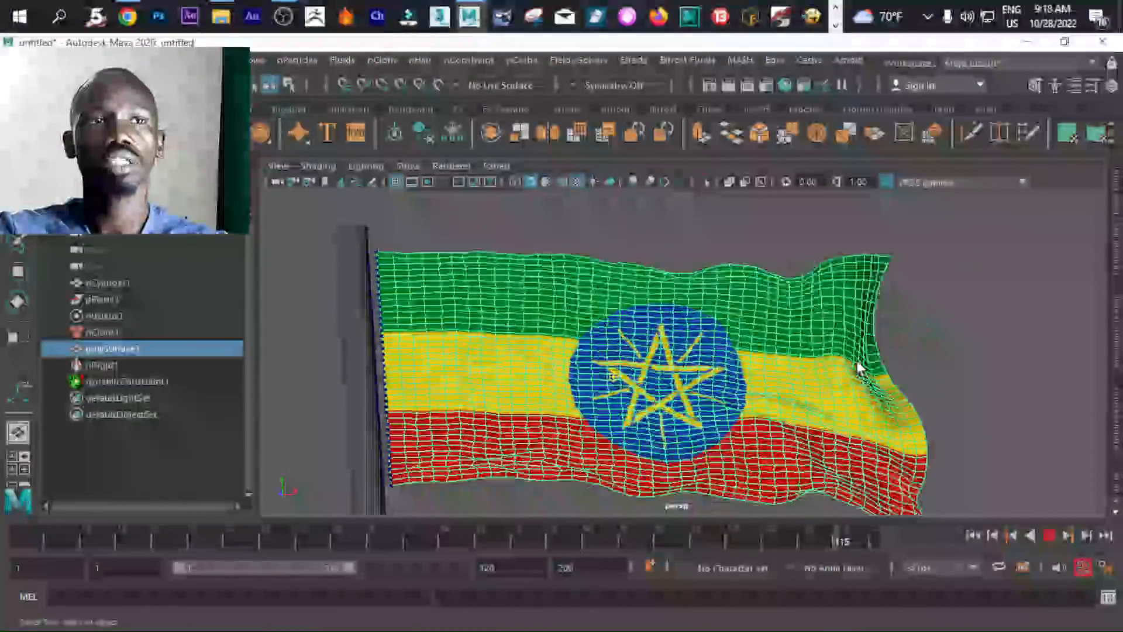